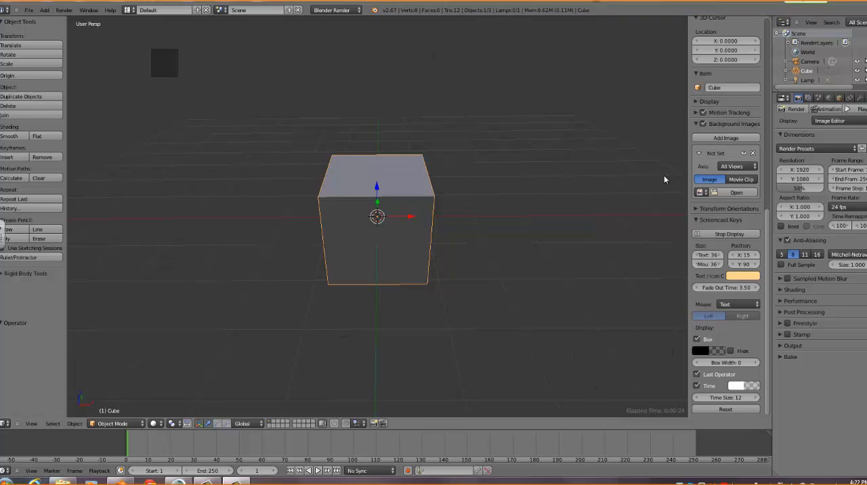
Place the 3D cursor at about X 2.9, Y -0.4, Z -0.7 and select the lamp, the camera and the cube in turn
left_click(515, 253)
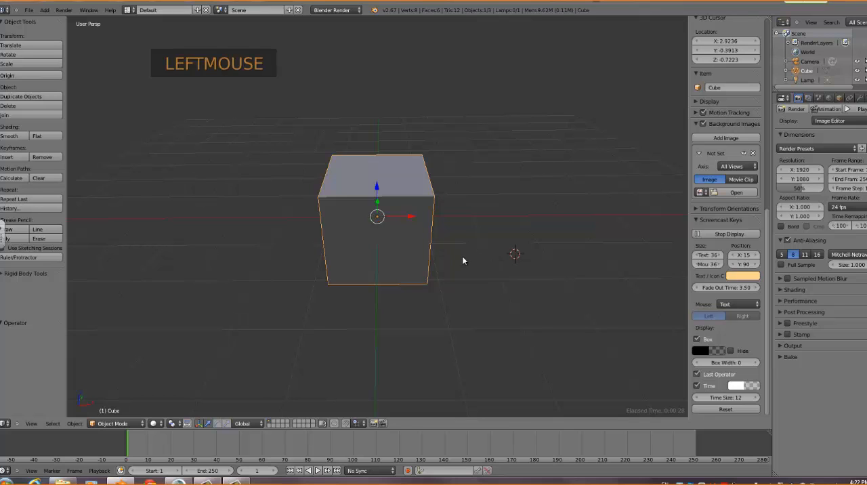
scroll(462, 257, "down", 5)
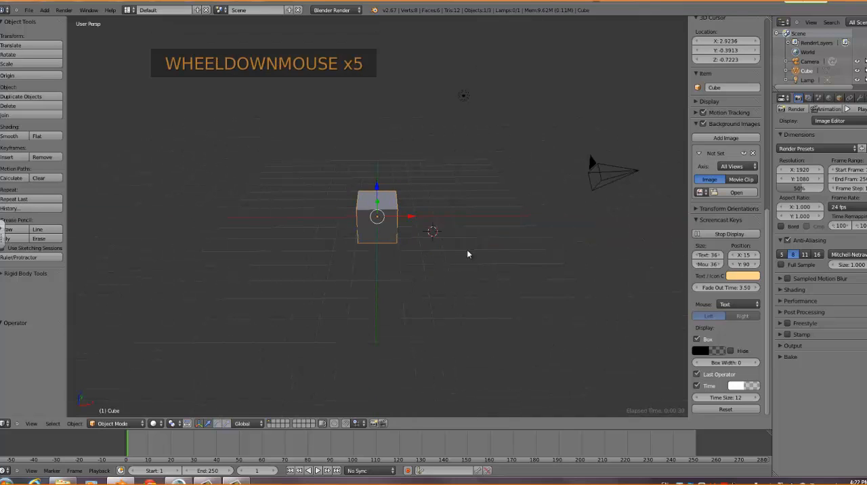
right_click(466, 96)
right_click(612, 179)
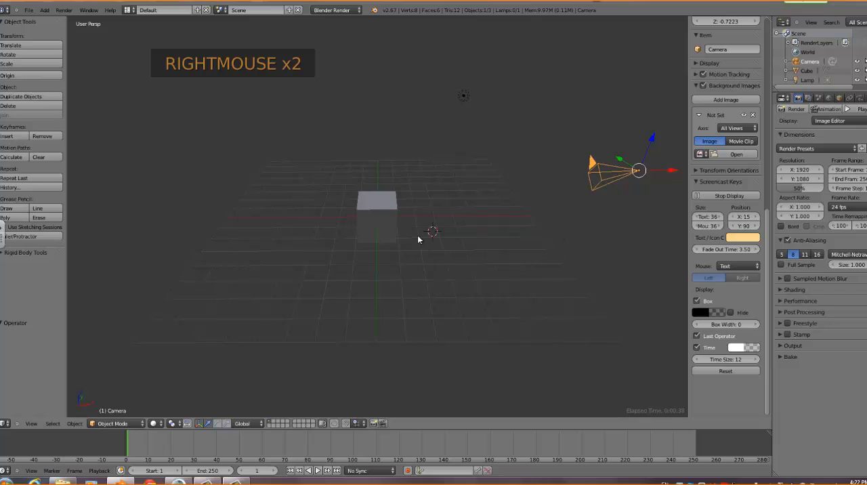
right_click(396, 228)
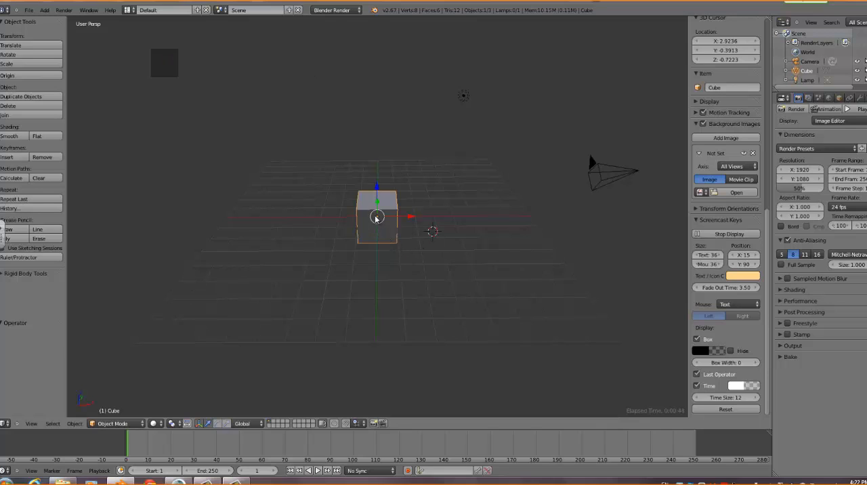
Place the 3D cursor on the other side of the cube at about X -2.1, Y -0.4, Z -0.6
left_click(377, 217)
left_click(339, 231)
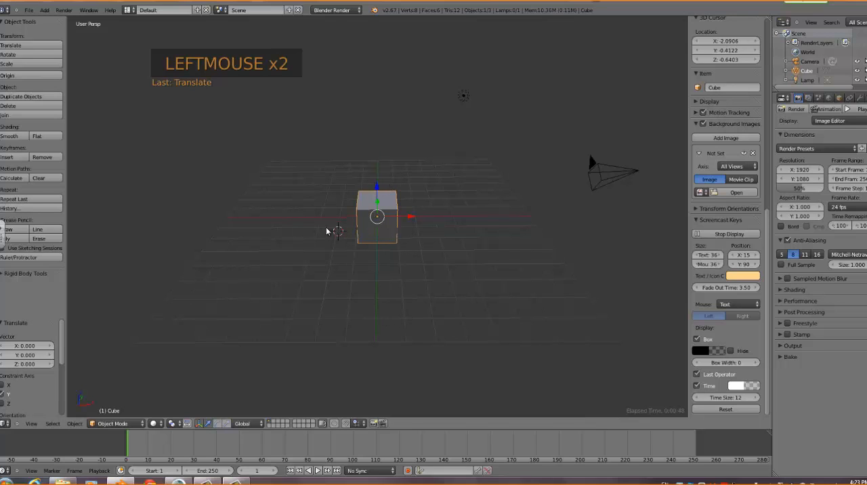
middle_click_drag(228, 376, 108, 403)
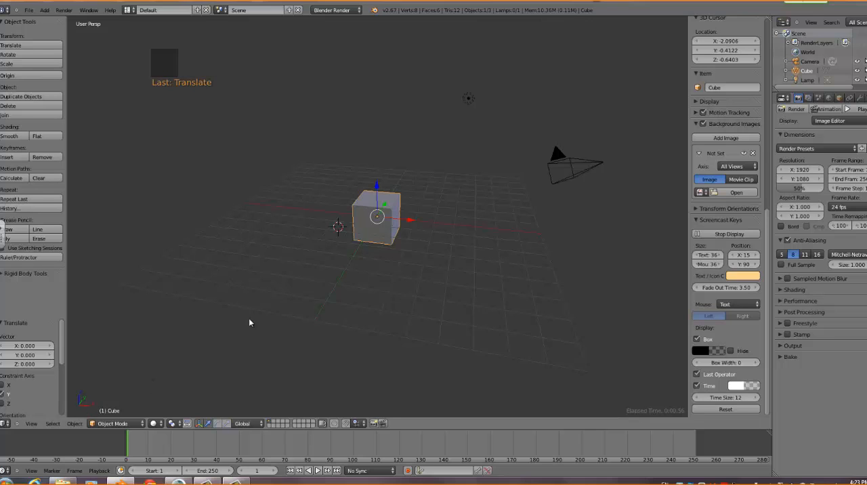
middle_click_drag(249, 323, 268, 329)
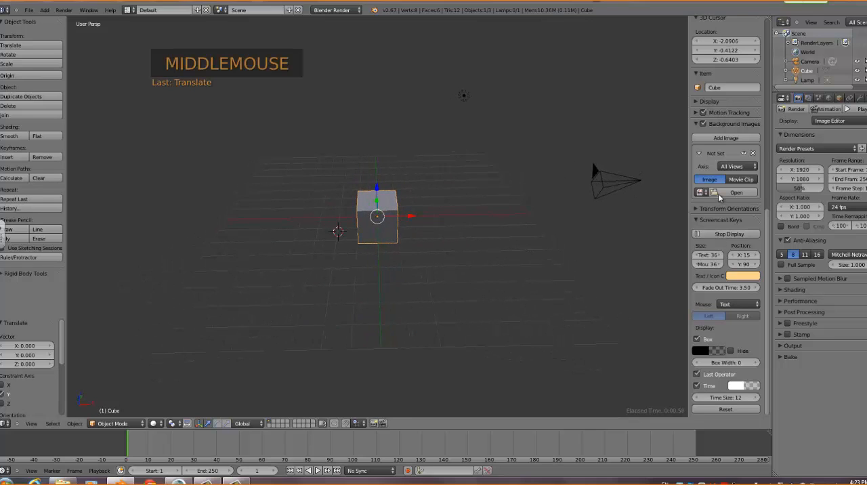
Show the grid floor's Z axis line in the viewport display settings and hide the 3D manipulator
left_click(699, 102)
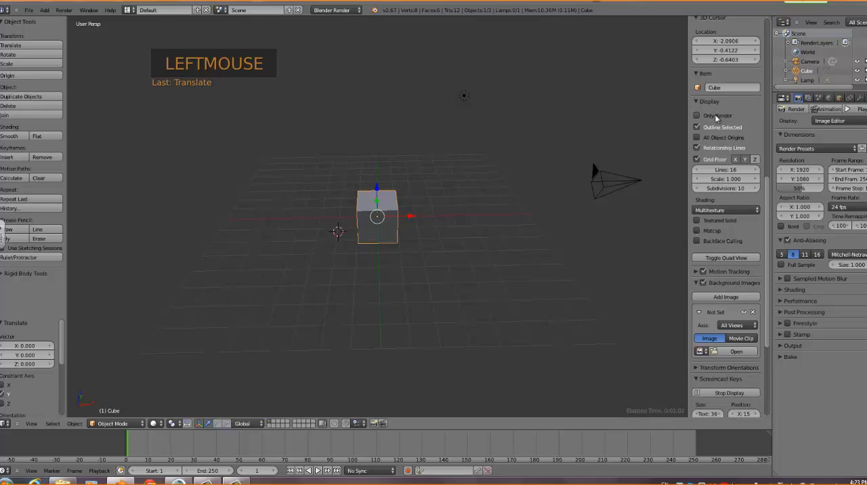
left_click(755, 159)
mouse_move(499, 249)
middle_mouse_down()
mouse_move(481, 287)
mouse_move(449, 263)
mouse_move(505, 247)
middle_mouse_up()
left_click(200, 423)
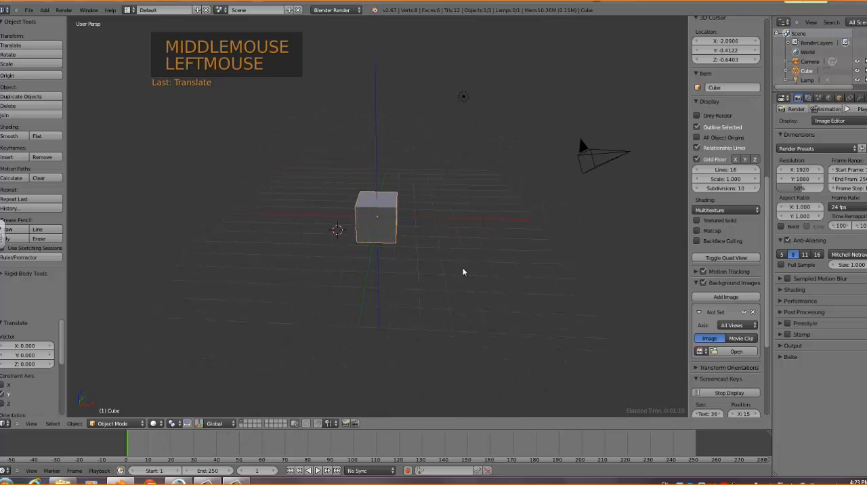
mouse_move(463, 293)
middle_mouse_down()
mouse_move(472, 302)
mouse_move(456, 279)
middle_mouse_up()
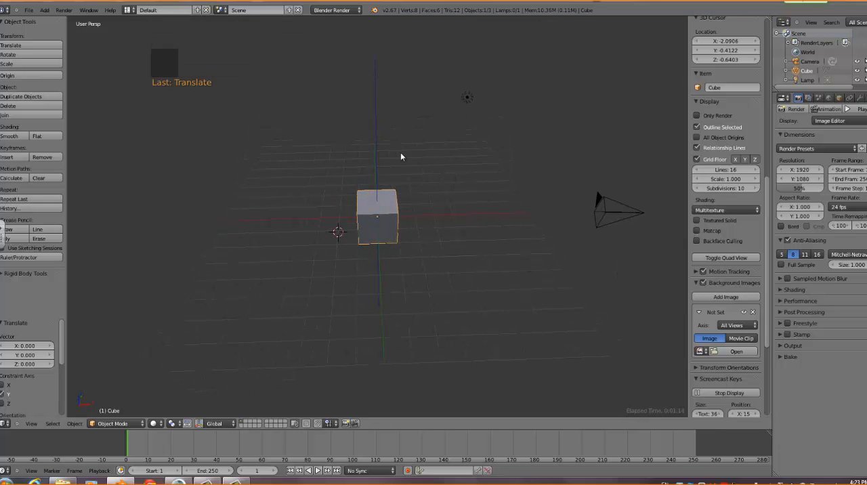
middle_click_drag(387, 228, 427, 229)
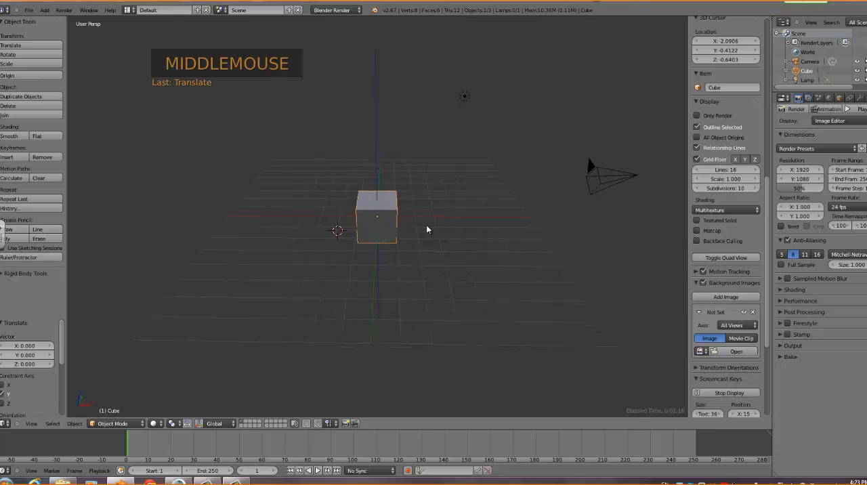
Turn off the X, Y and Z axis lines and the grid floor in the viewport
left_click(741, 160)
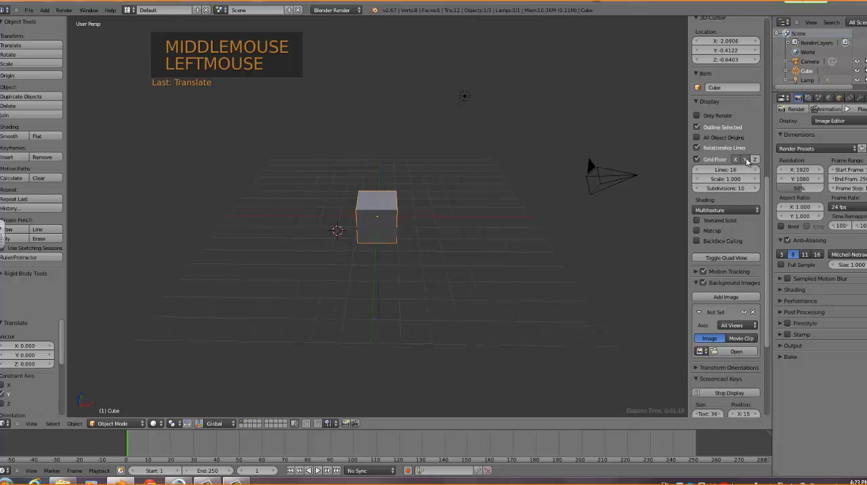
left_click(740, 160)
left_click(741, 160)
left_click(697, 159)
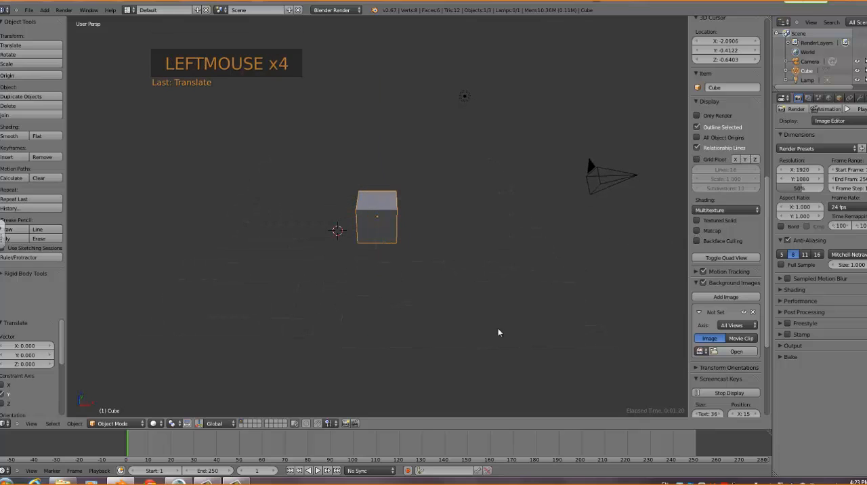
middle_click_drag(483, 323, 562, 308)
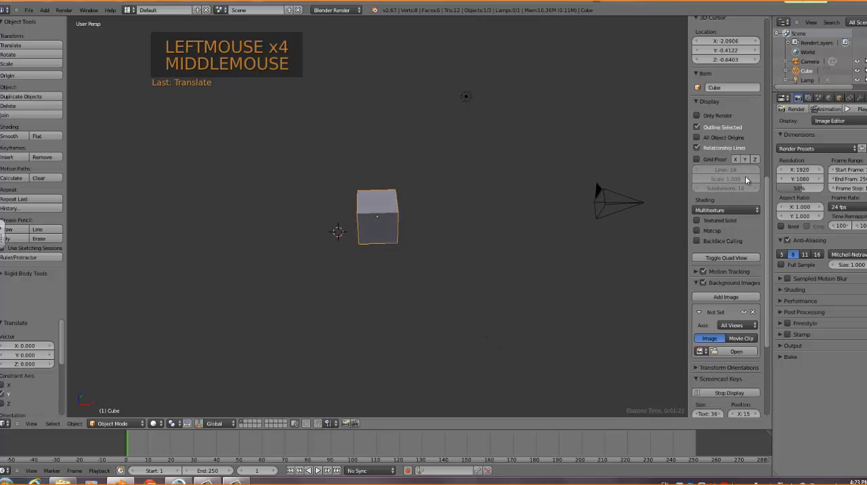
Turn the grid floor and its X, Y and Z axis lines back on
left_click(697, 159)
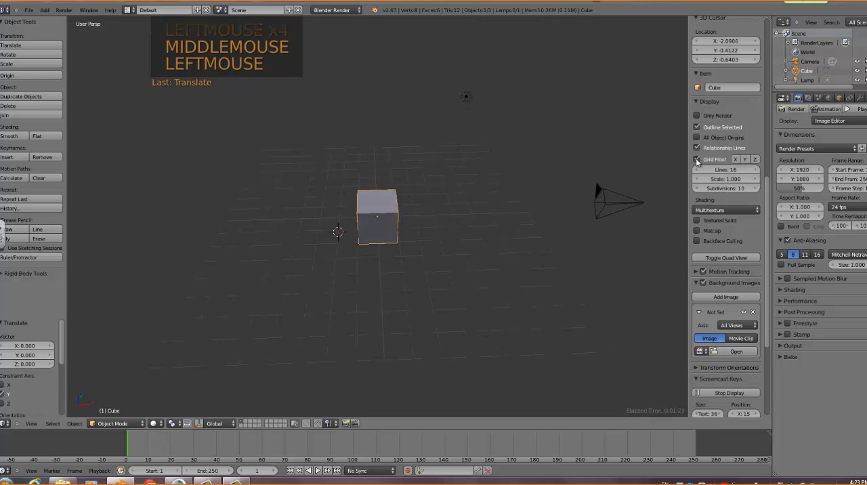
left_click(737, 159)
left_click(744, 160)
left_click(754, 160)
middle_click_drag(461, 287, 441, 305)
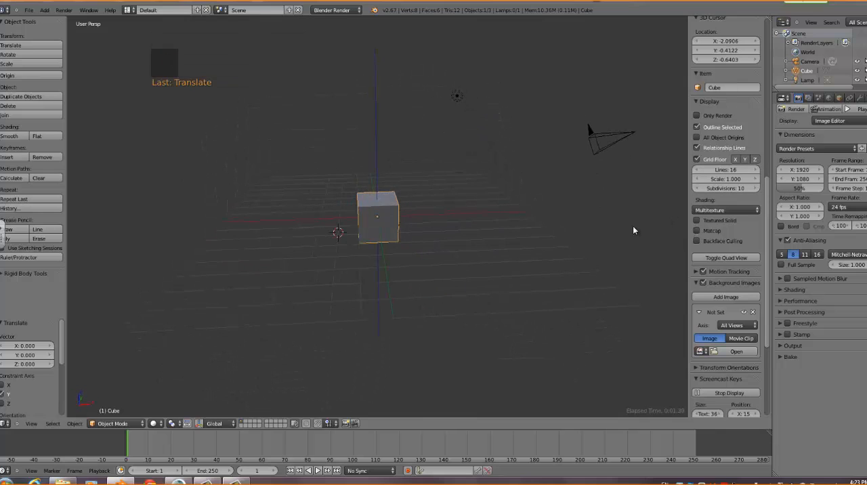
Toggle the 3D viewport's properties region and leave it hidden
key("n")
key("n")
key("n")
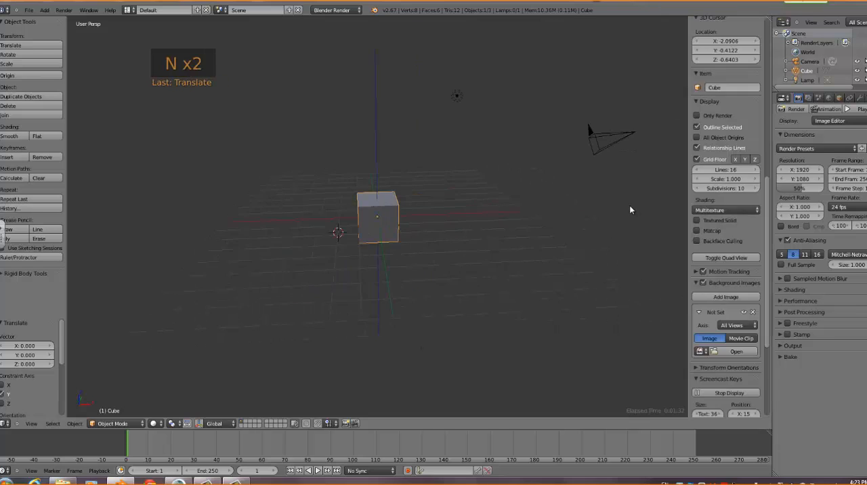
key("n")
key("n")
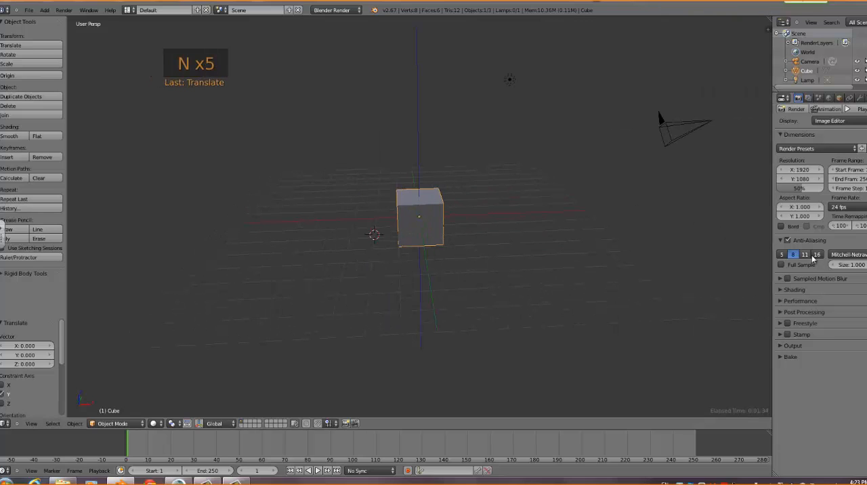
View the render layer, scene, world, object, constraint and modifier settings one after another
left_click(808, 98)
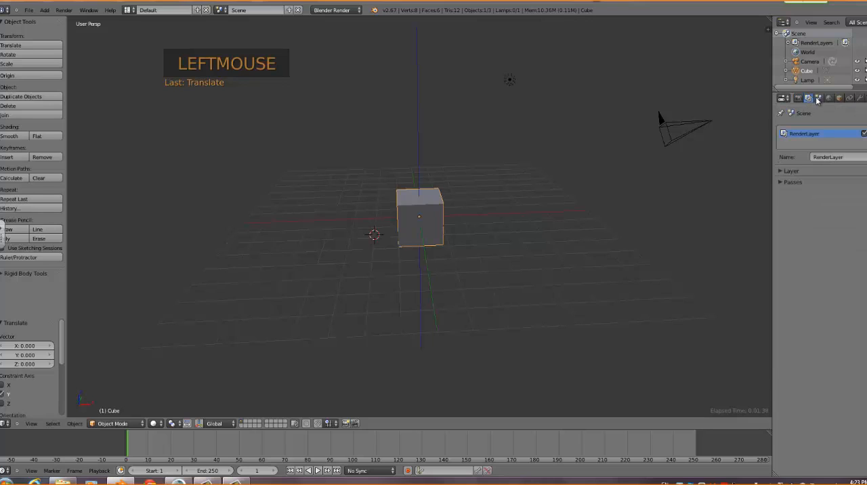
left_click(818, 98)
left_click(828, 98)
left_click(838, 99)
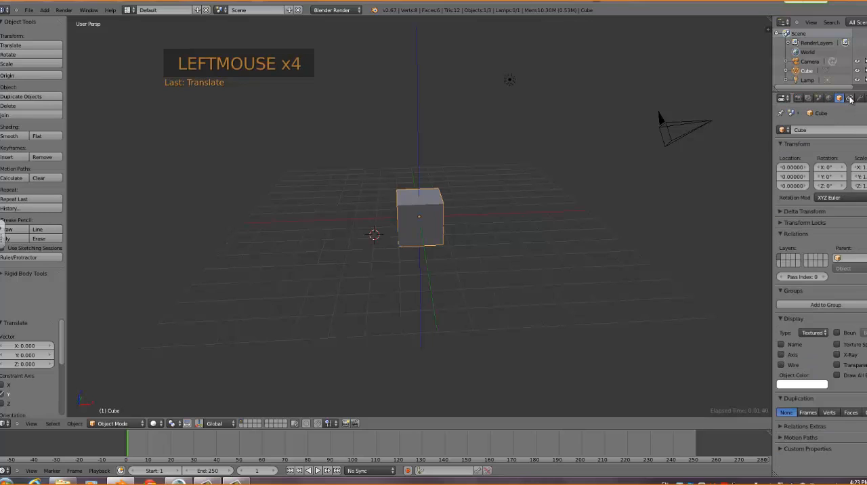
left_click(849, 98)
left_click(859, 98)
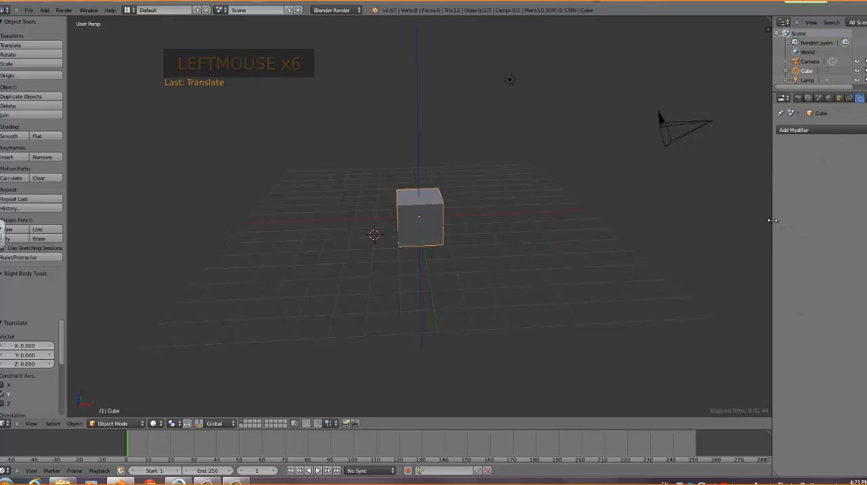
Widen the Properties editor and view the material, modifier, world, render, texture and particle settings
left_click_drag(773, 219, 749, 222)
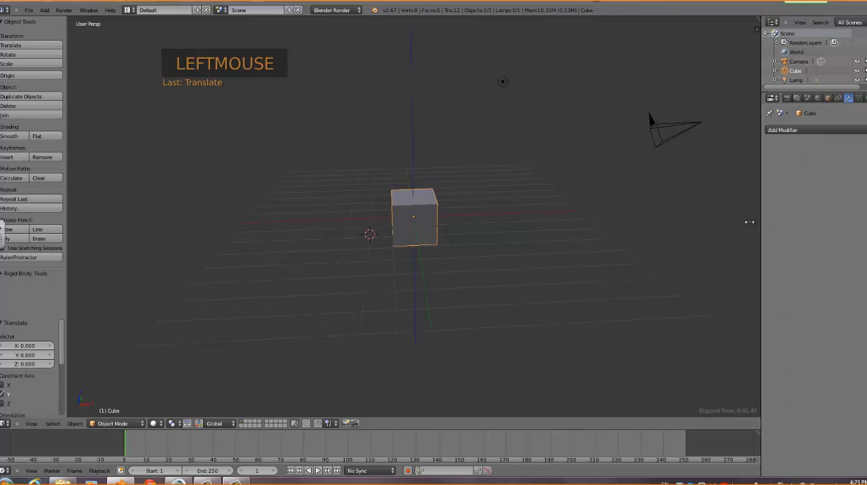
left_click(853, 99)
left_click(836, 99)
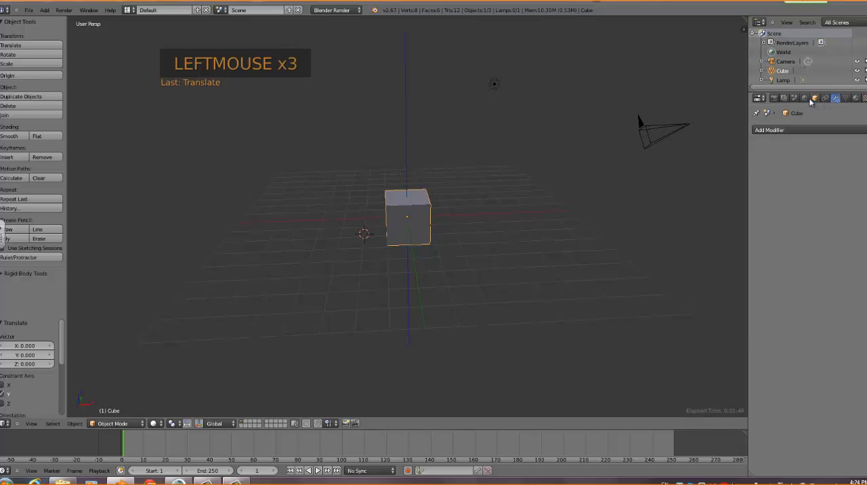
left_click(805, 98)
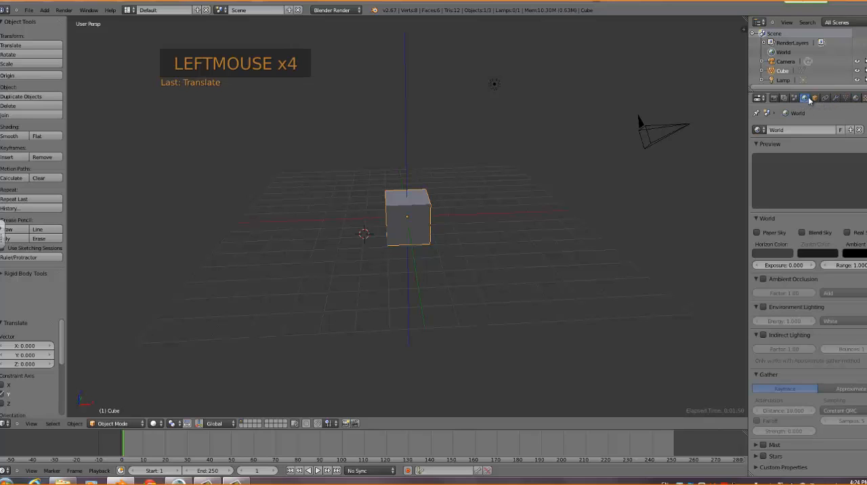
left_click(773, 99)
left_click(863, 98)
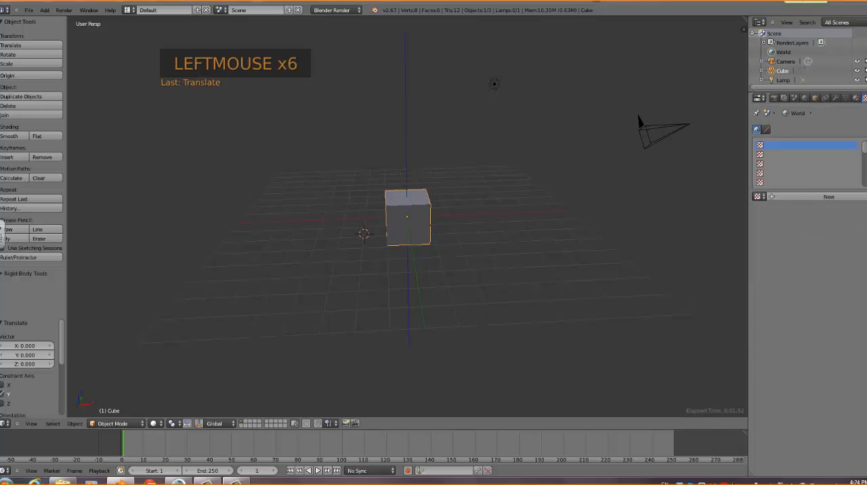
left_click(862, 99)
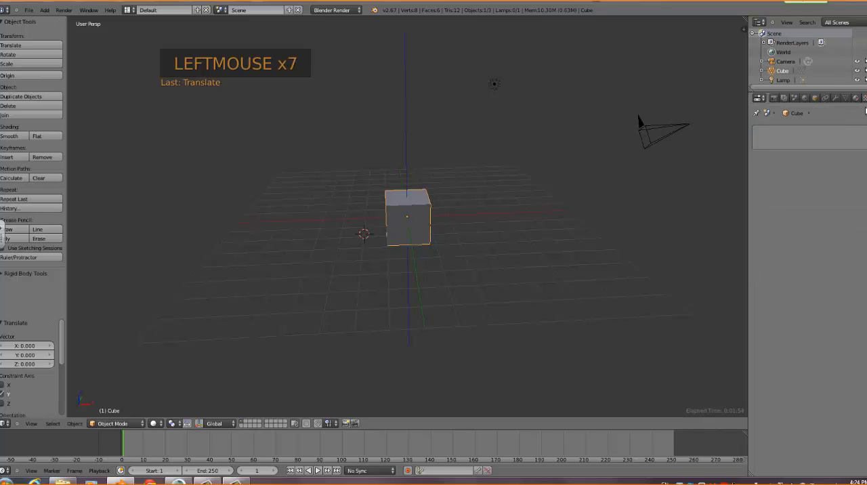
Resize the Properties editor, widening it and narrowing it again to enlarge the 3D viewport
scroll(862, 103, "down", 1)
left_click_drag(750, 117, 729, 119)
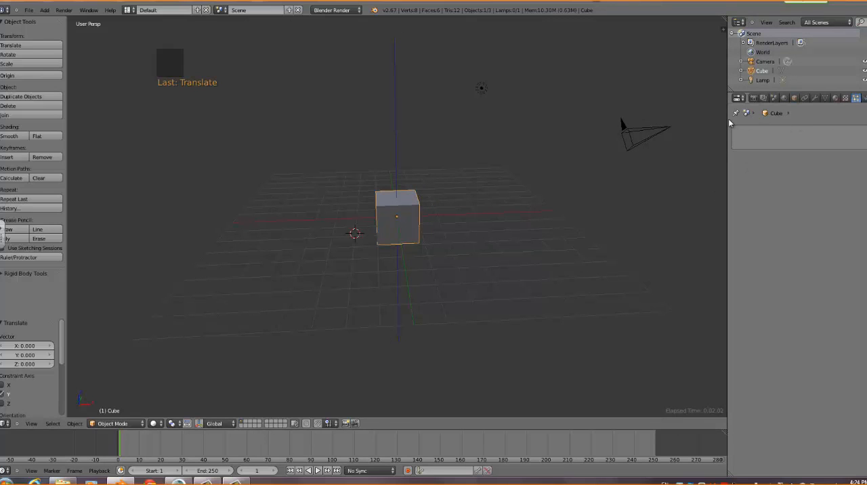
left_click_drag(728, 121, 766, 120)
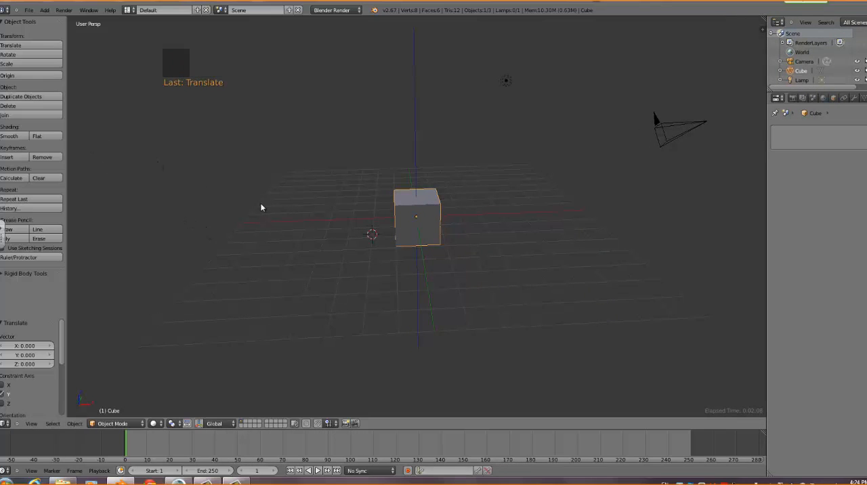
Hide the viewport's tool shelf and show it again
key("t")
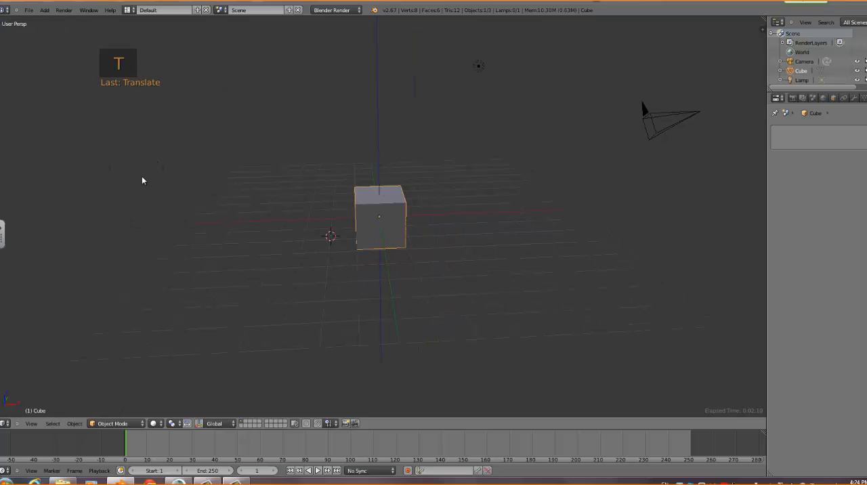
key("t")
key("t")
key("t")
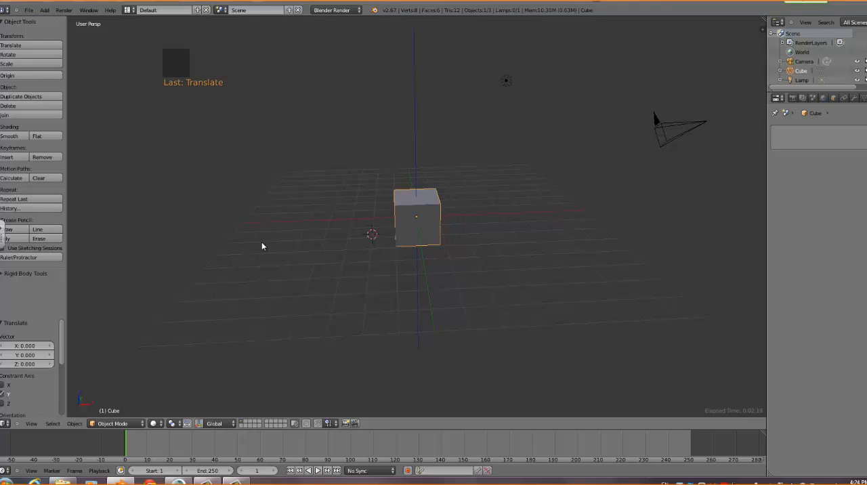
Snap the 3D cursor to the centre of the scene
mouse_move(283, 270)
middle_mouse_down()
mouse_move(273, 267)
mouse_move(283, 275)
middle_mouse_up()
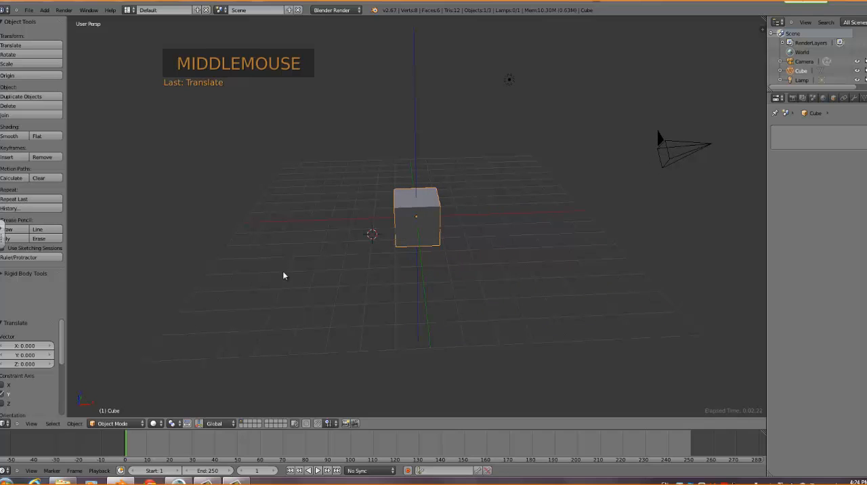
key("shift+s")
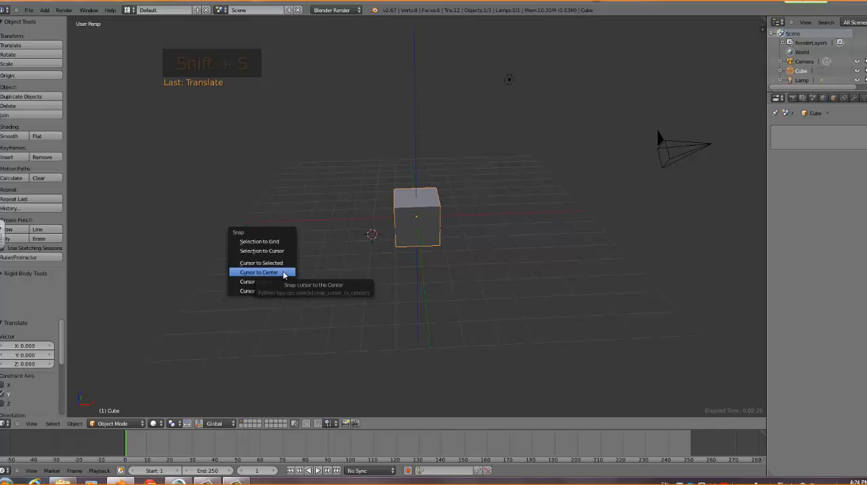
left_click(284, 272)
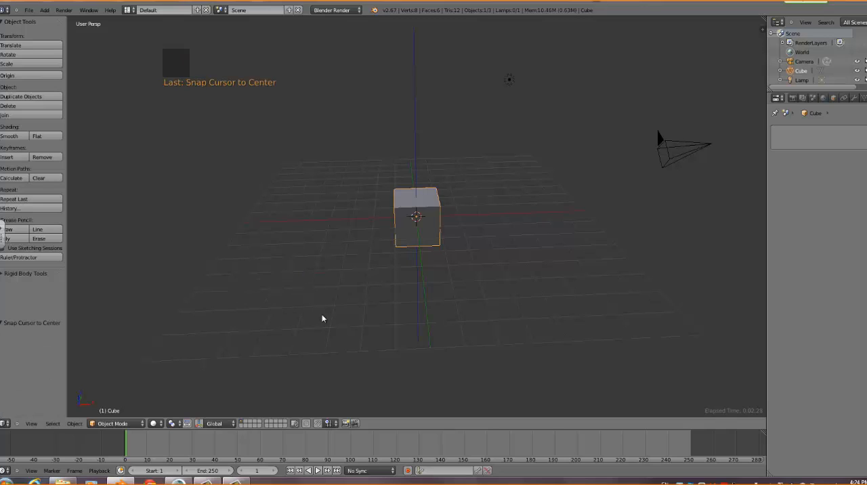
Move the cube from the scene centre to beside the camera, by about 9.87 in X, 1.64 in Y and 3.88 in Z
right_click(430, 208)
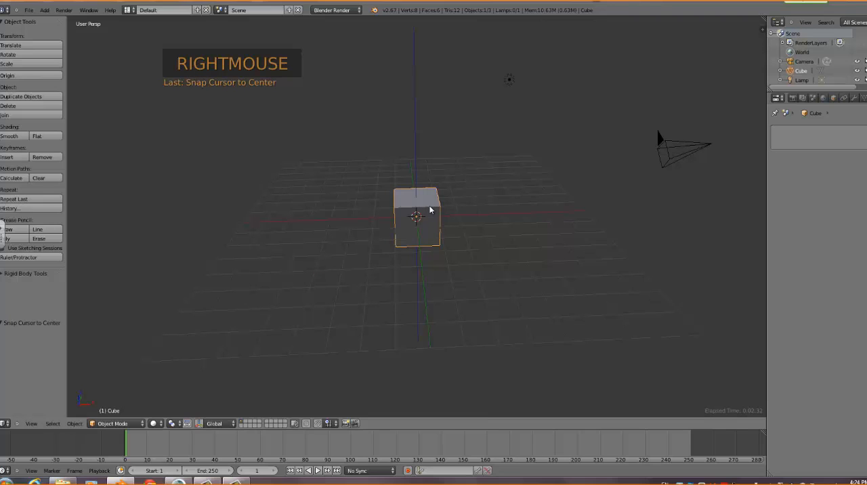
key("g")
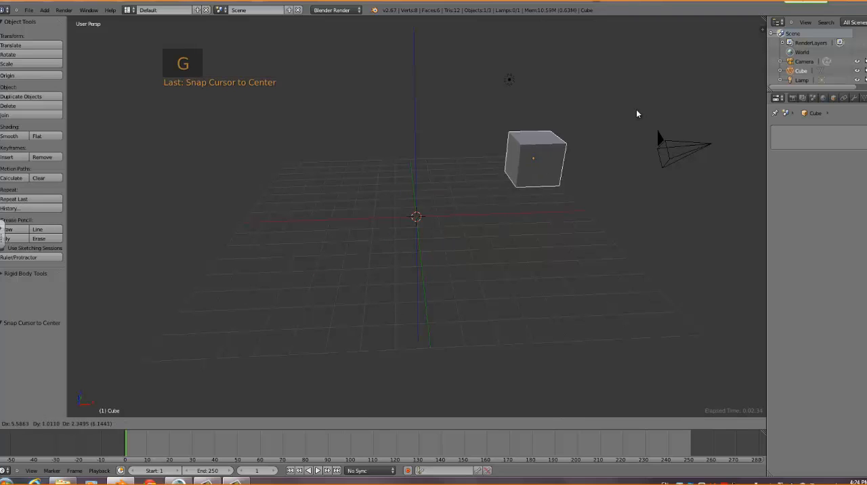
left_click(621, 119)
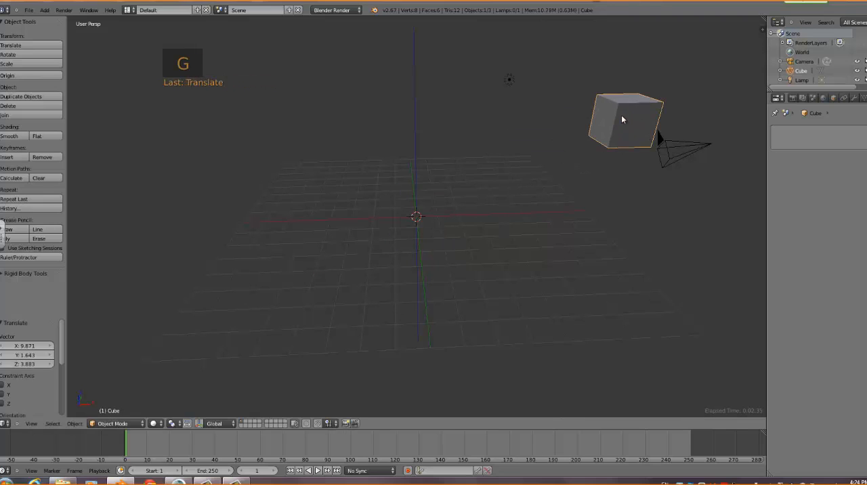
Place the 3D cursor in the empty space behind the grid, and snap it back to the scene centre
left_click(289, 95)
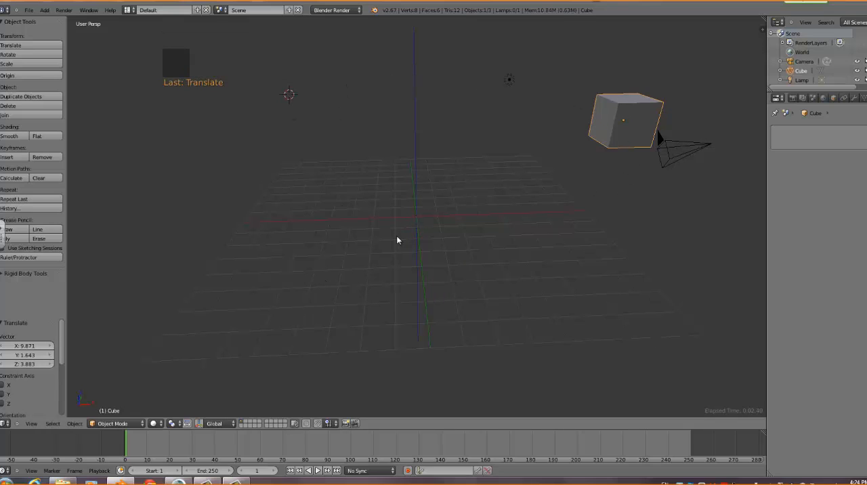
key("shift+s")
left_click(343, 253)
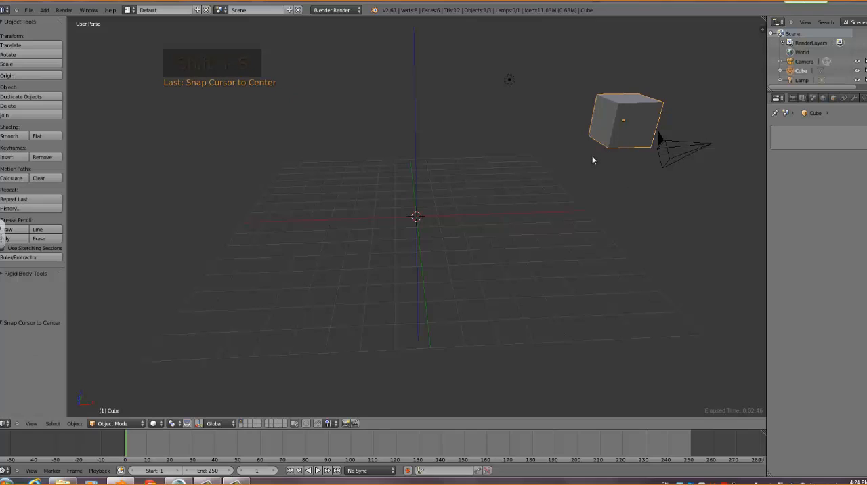
Snap the 3D cursor to the centre and snap the selected cube to the cursor
key("shift+s")
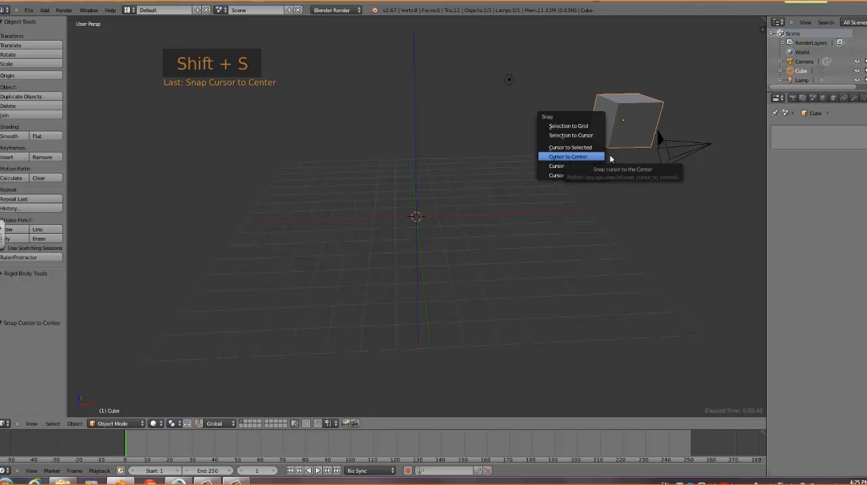
left_click(571, 156)
key("shift+s")
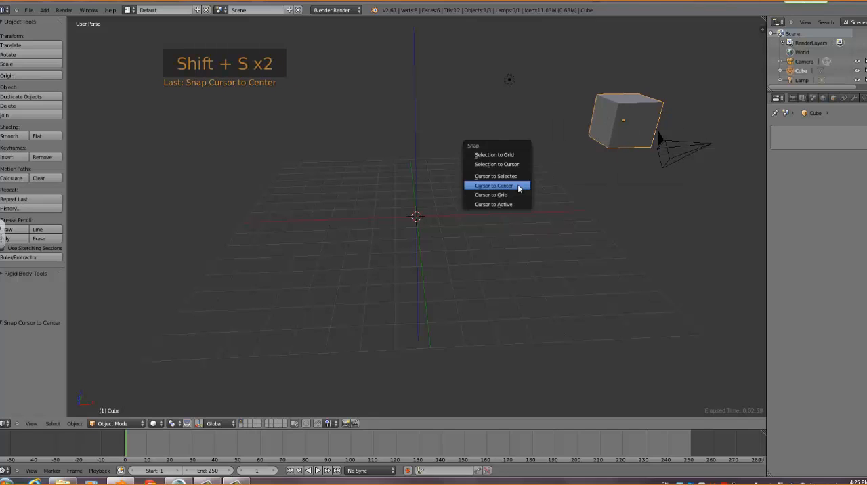
left_click(516, 163)
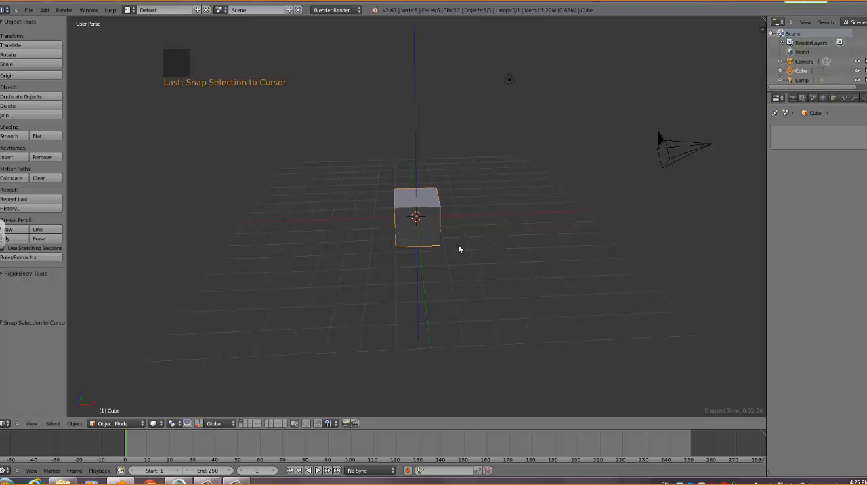
Try the Translate, Scale and Rotate commands on the cube, confirming each with no movement, resizing or rotation
mouse_move(383, 257)
middle_mouse_down()
mouse_move(375, 277)
mouse_move(377, 255)
mouse_move(387, 252)
middle_mouse_up()
mouse_move(202, 198)
middle_mouse_down()
mouse_move(196, 192)
mouse_move(202, 197)
middle_mouse_up()
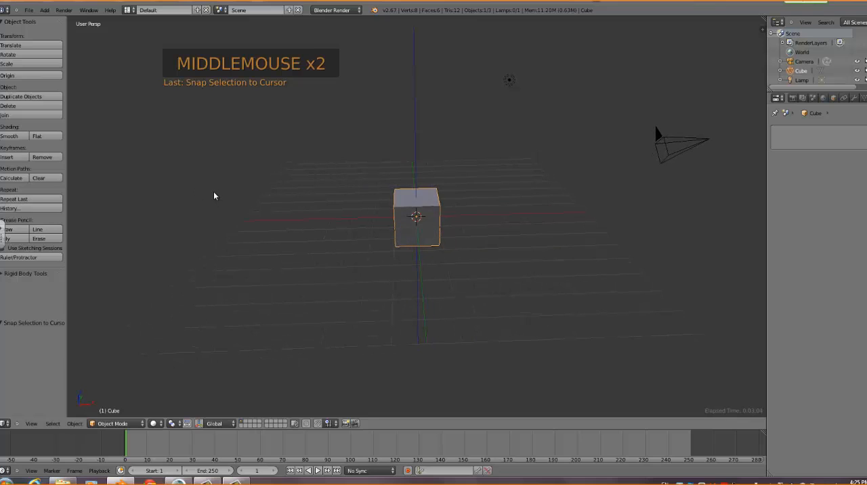
key("g")
left_click(217, 257)
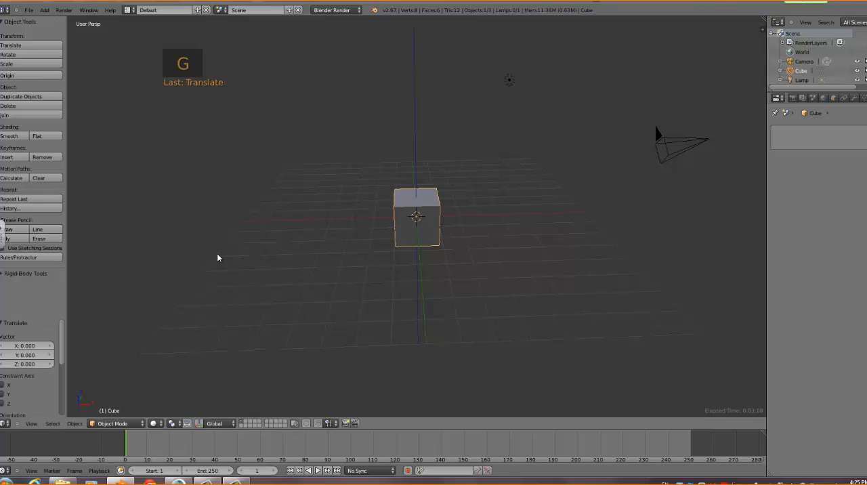
key("s")
left_click(218, 255)
key("r")
left_click(217, 257)
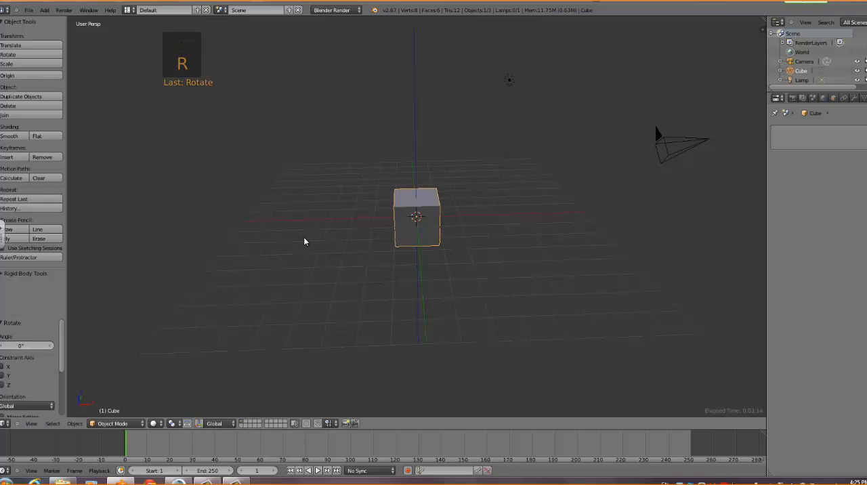
Move the cube by about -6.23 in X, 1.91 in Y and 3.40 in Z, and snap it back to the 3D cursor
key("g")
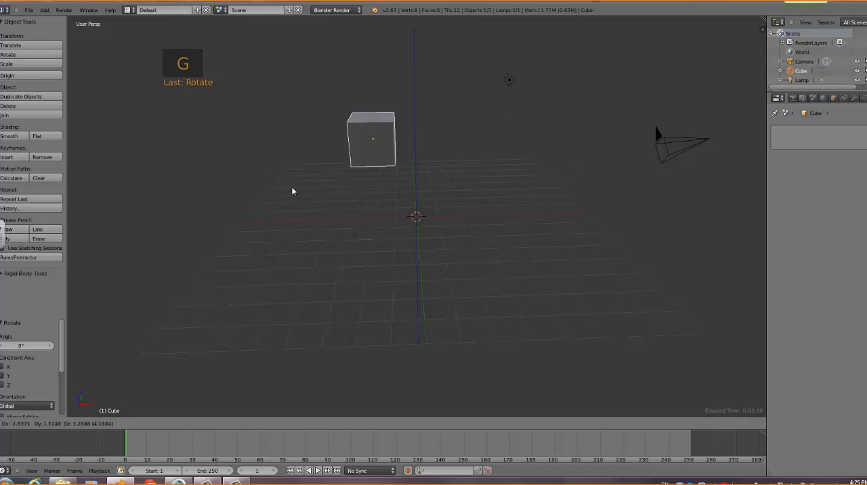
left_click(204, 163)
key("shift+s")
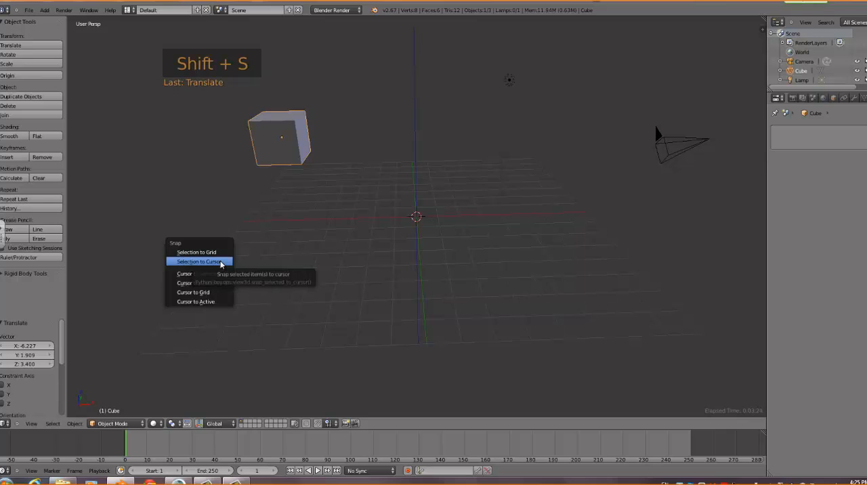
left_click(221, 264)
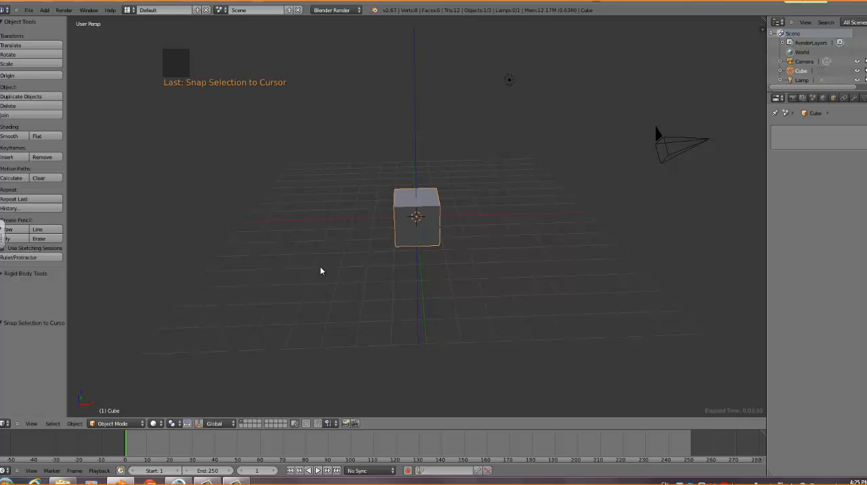
Try rotating the cube freely, ending at about -0.7°, and undo the rotation
key("r")
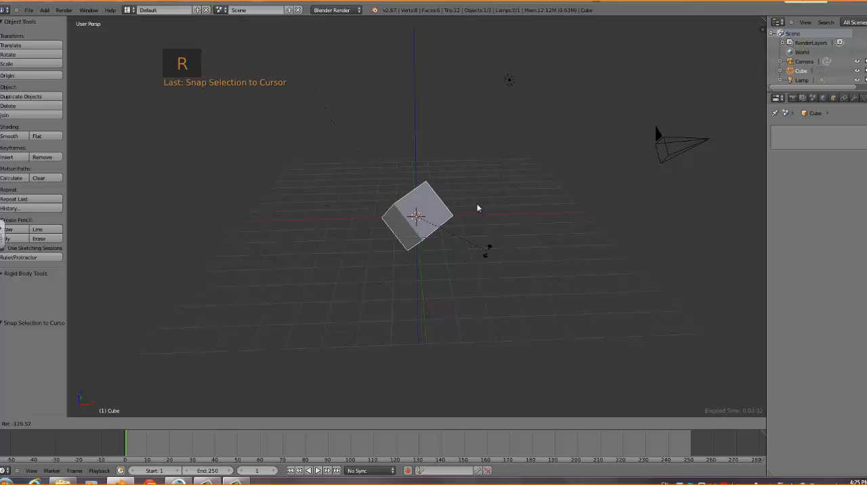
left_click(337, 263)
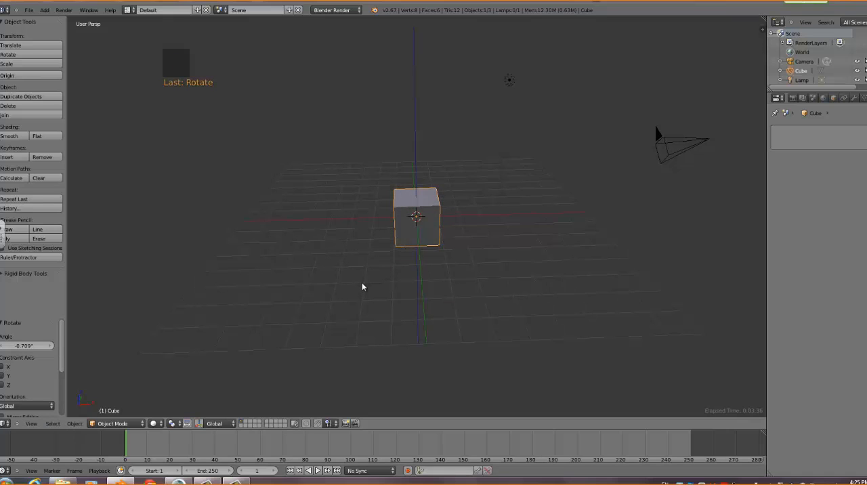
key("ctrl+z")
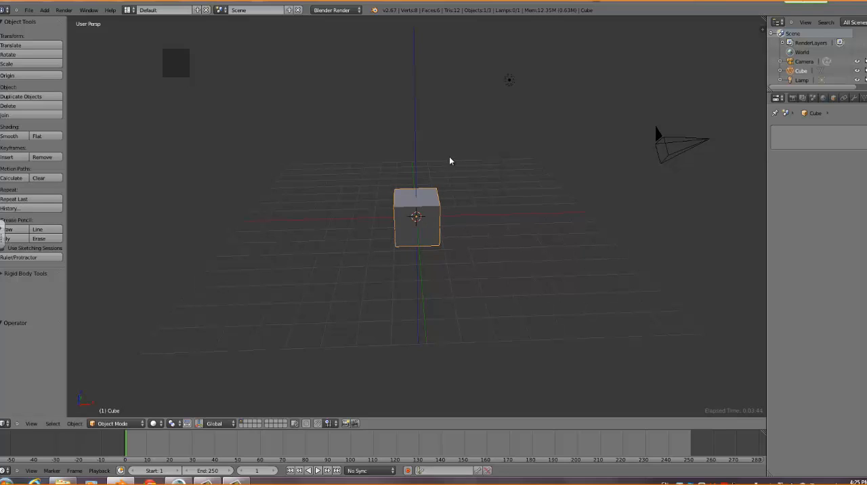
Try scaling the cube up by about 1.27 and down to about 0.21, undoing each resize
key("s")
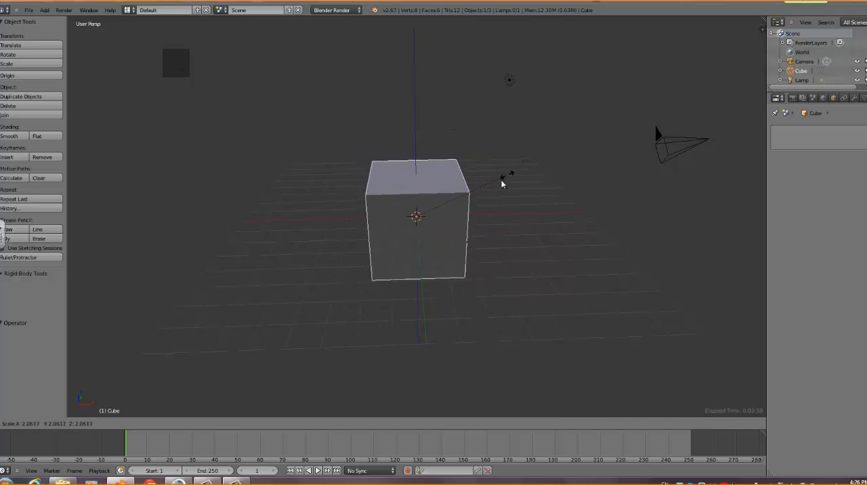
left_click(474, 198)
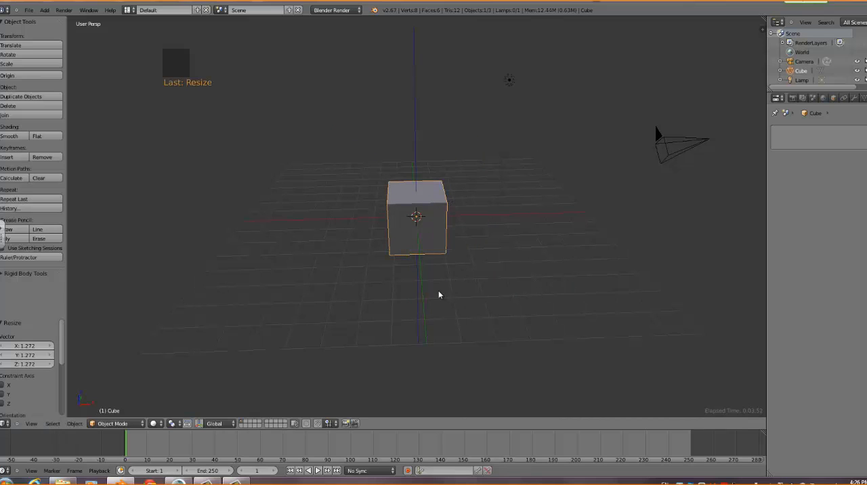
key("ctrl+z")
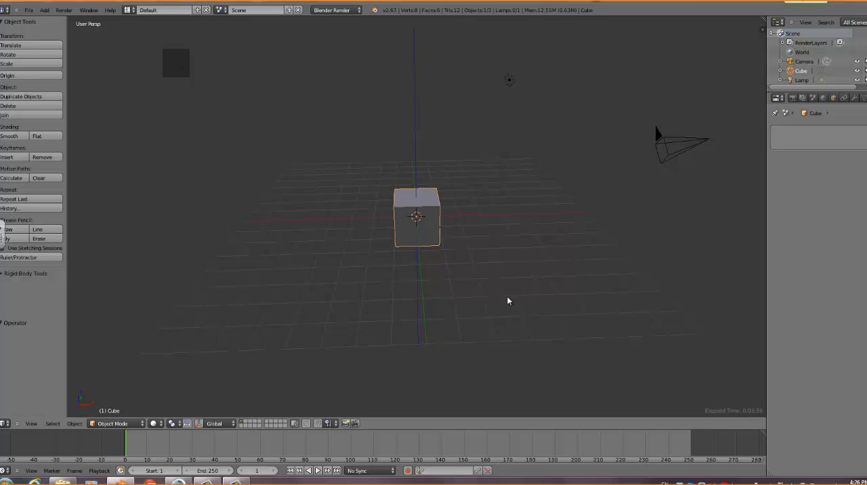
key("s")
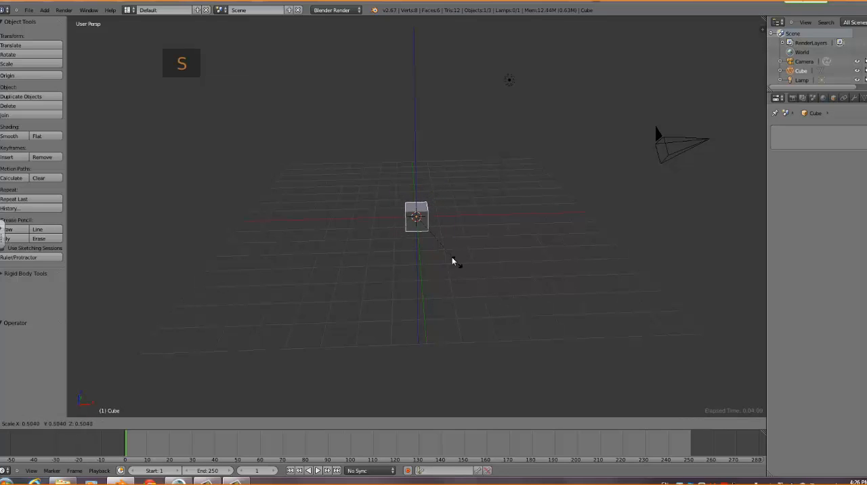
left_click(434, 239)
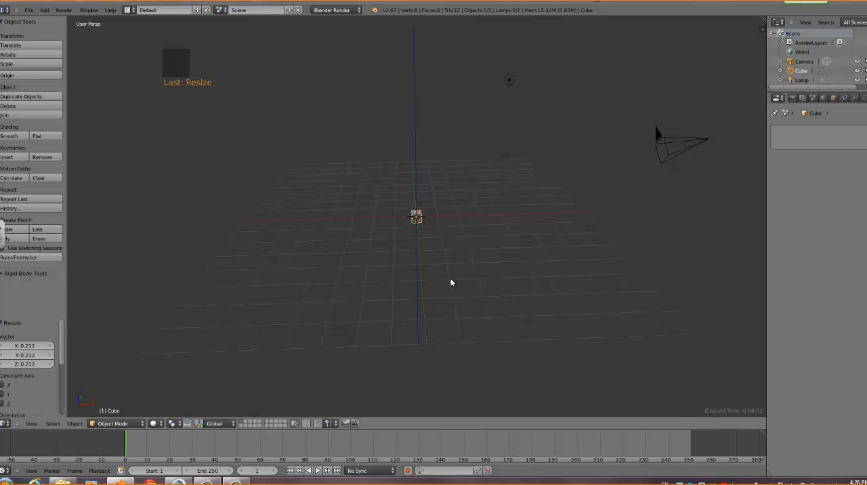
key("ctrl+z")
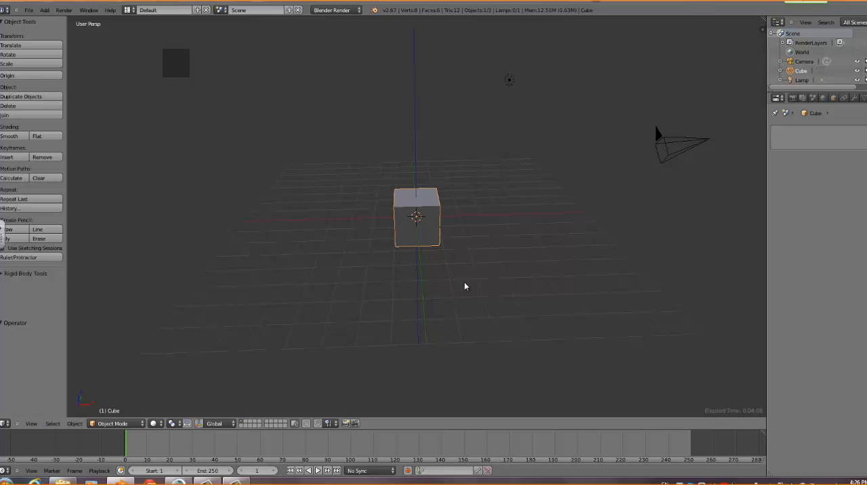
Move the cube about 1.2 units off centre, undo the move, and place the 3D cursor on the empty grid area nearer the viewer
key("g")
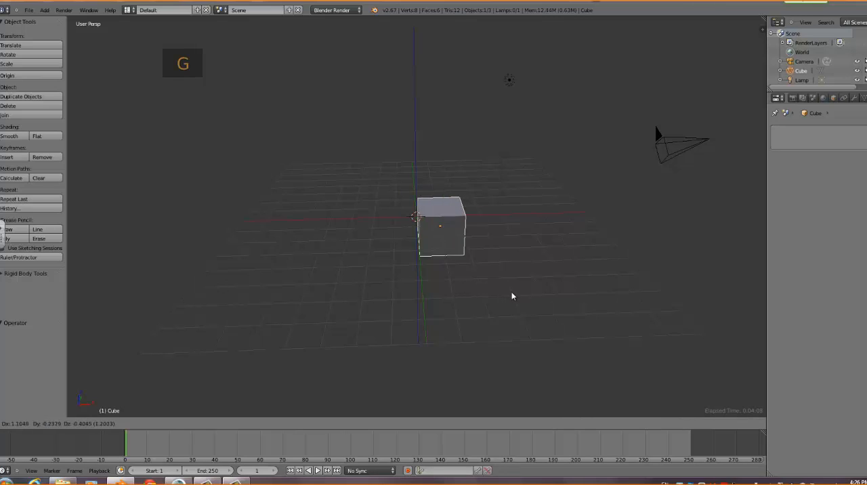
left_click(512, 296)
key("ctrl+z")
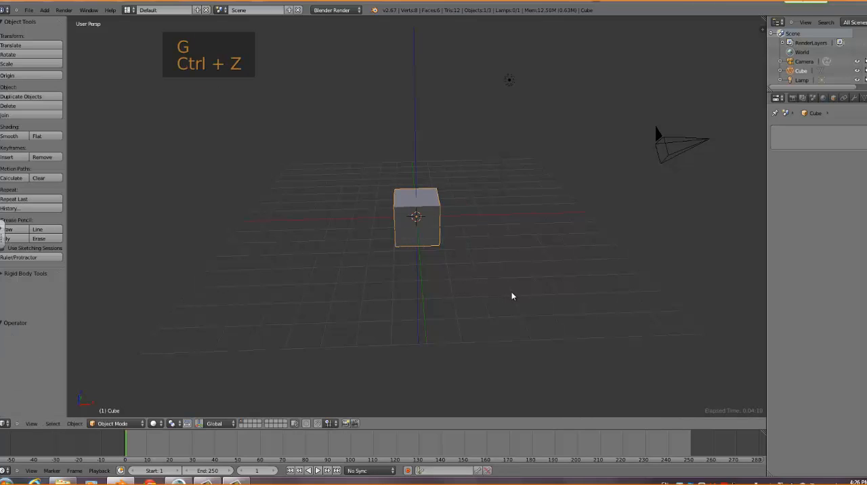
left_click(512, 296)
Try rotating the cube by about -61° and scaling it by about 1.33, undoing each change
key("r")
left_click(532, 181)
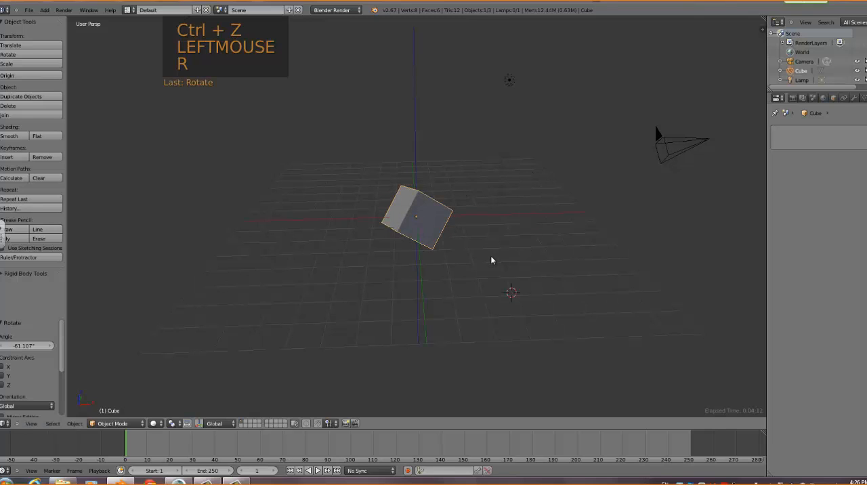
key("ctrl+z")
key("s")
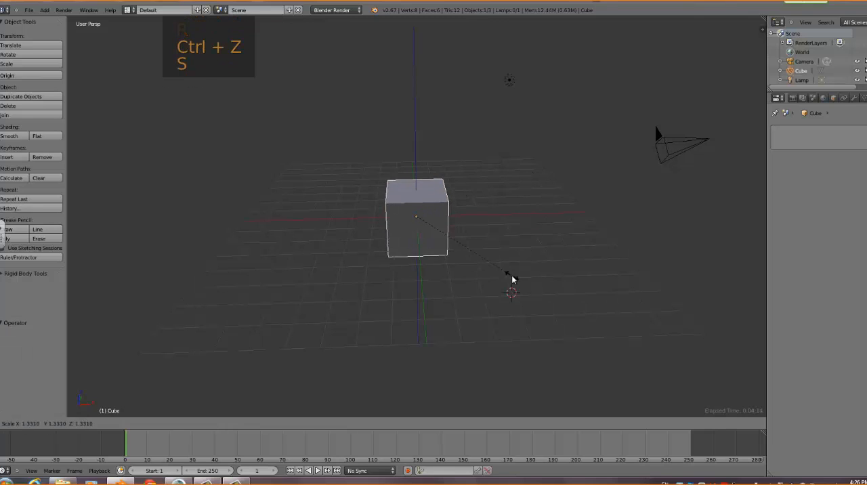
left_click(512, 277)
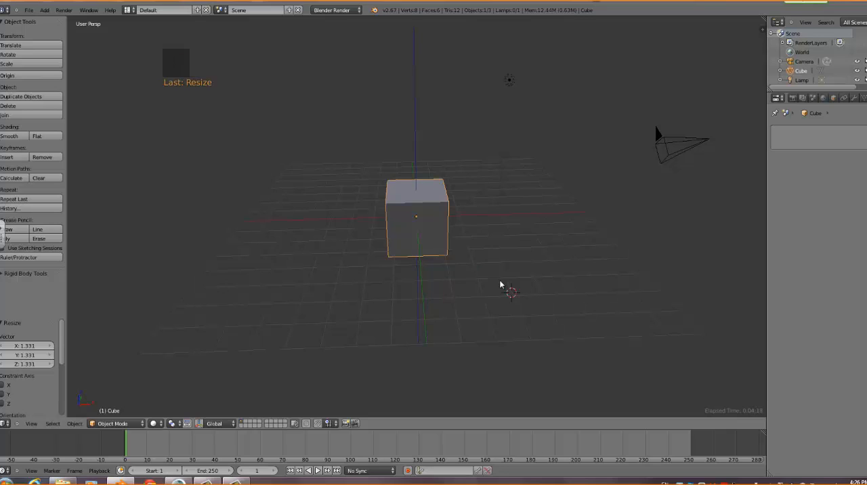
key("ctrl+z")
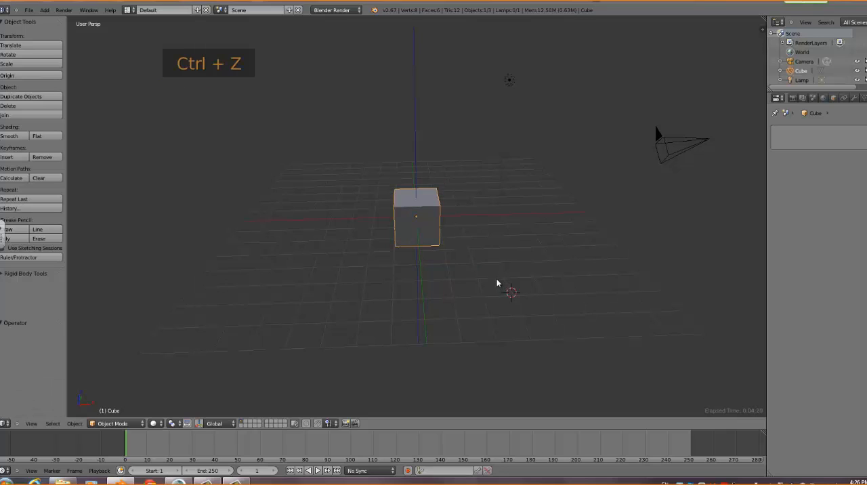
Try stretching the cube along the Z axis by about 4.59, and undo the resize
key("s")
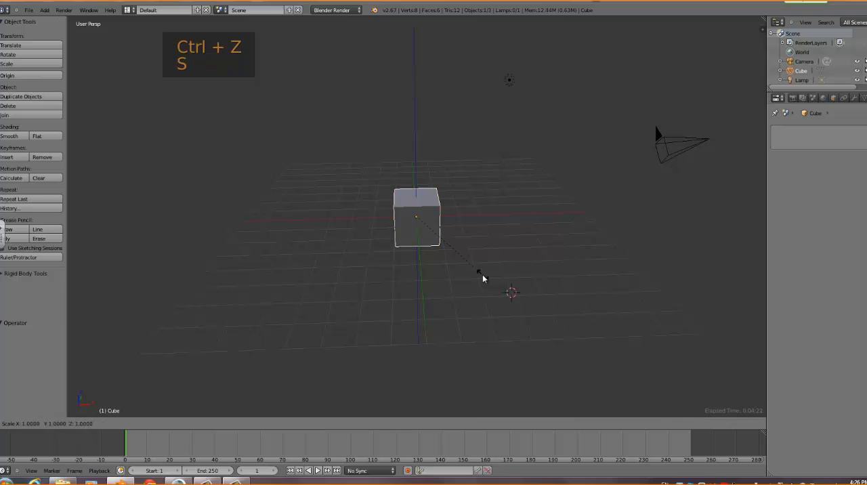
key("z")
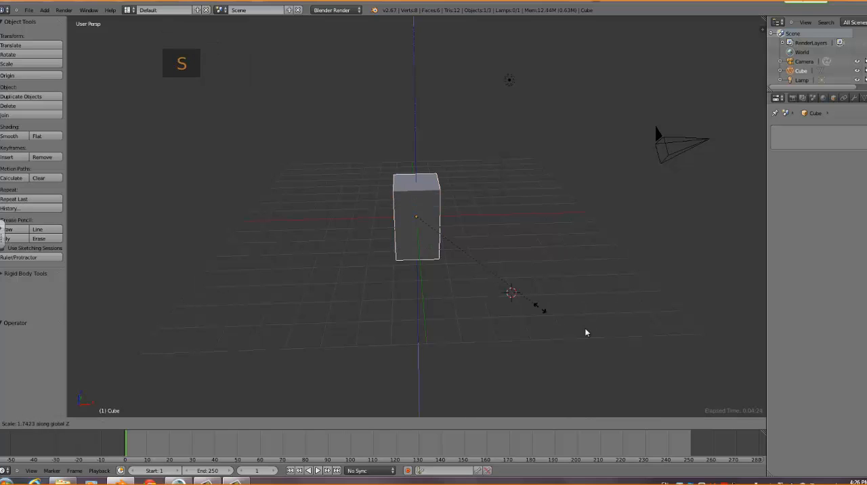
left_click(769, 417)
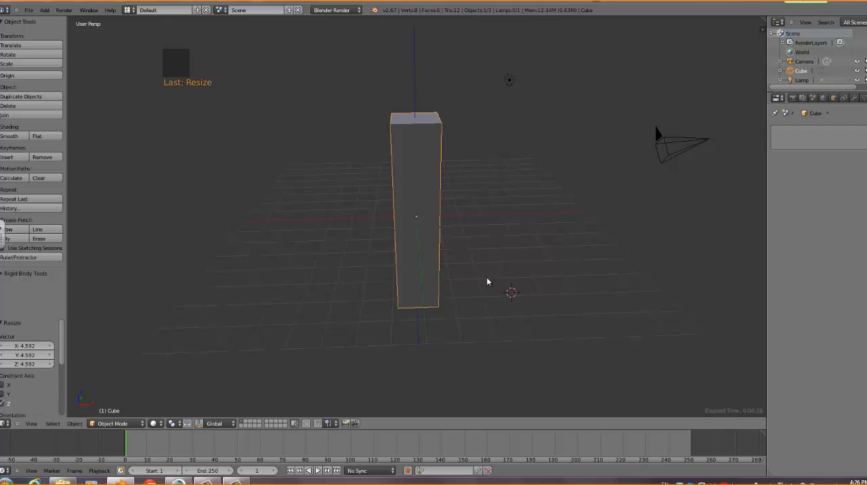
key("ctrl+z")
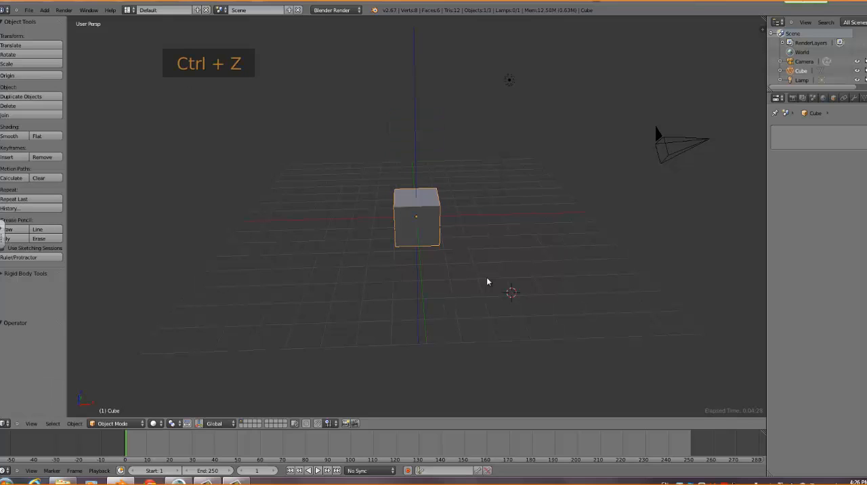
Scale the cube along the X axis by about 3.04
key("s")
key("x")
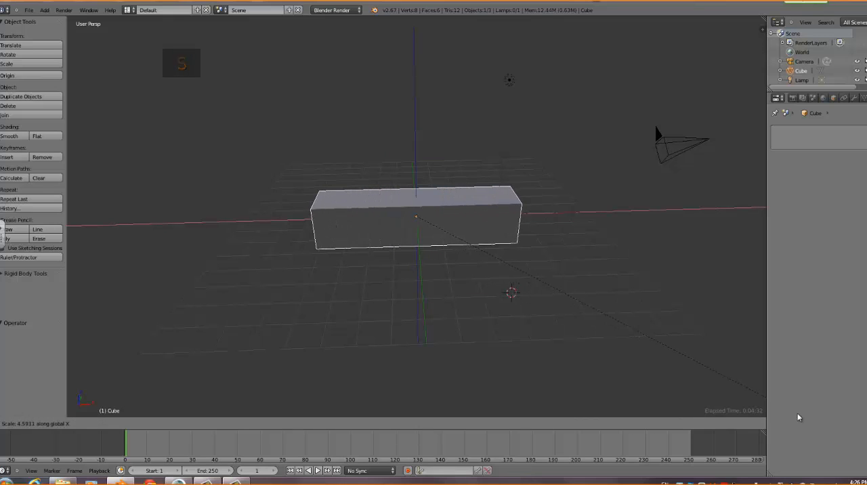
left_click(661, 366)
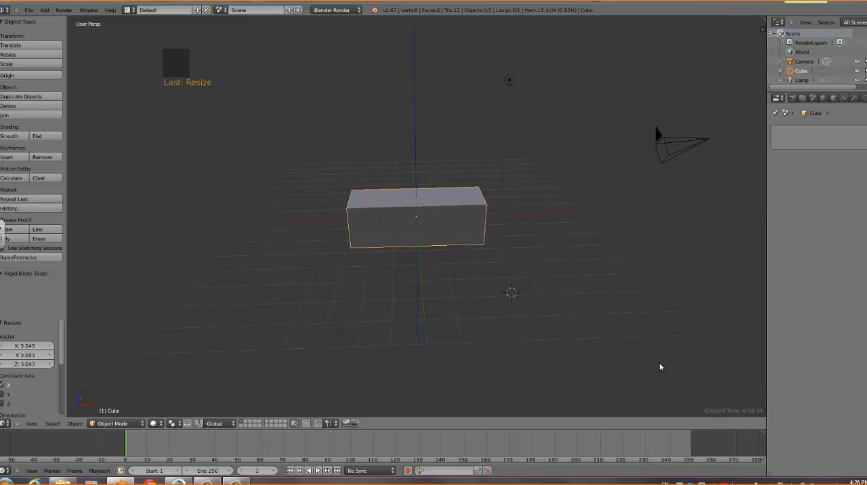
Undo the cube's X-axis scaling, try rotating it about -39° around the global Z axis, and undo the rotation
key("ctrl+z")
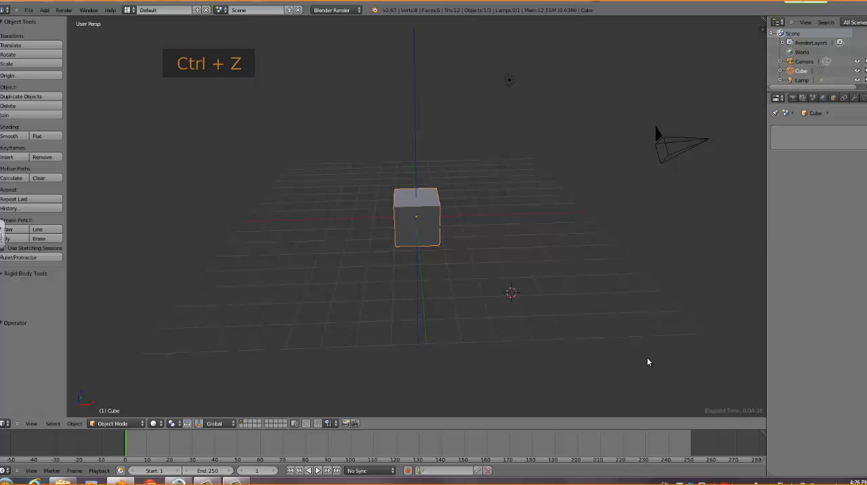
key("r")
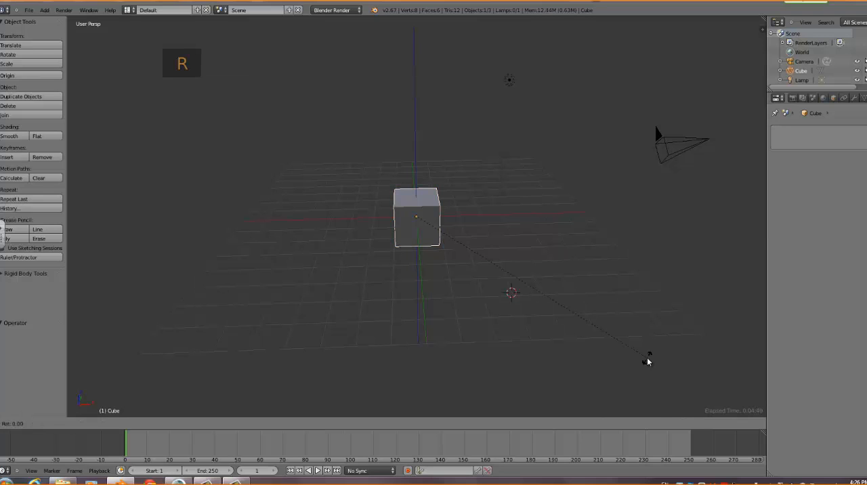
key("z")
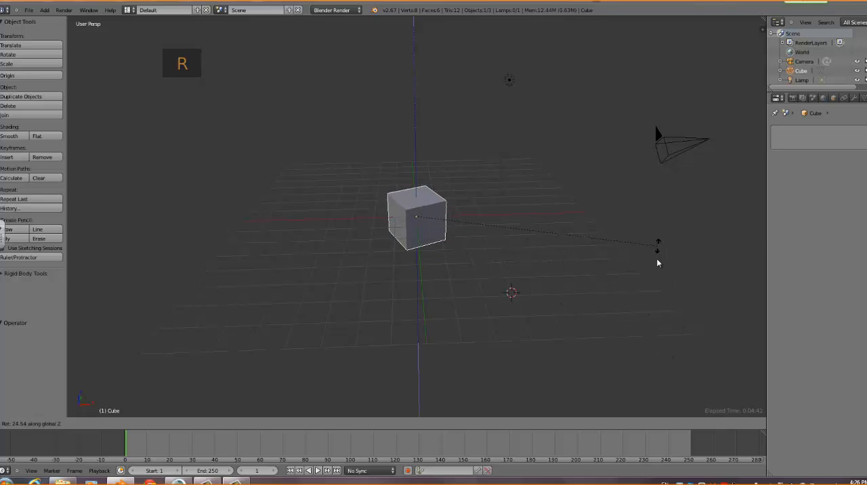
left_click(439, 285)
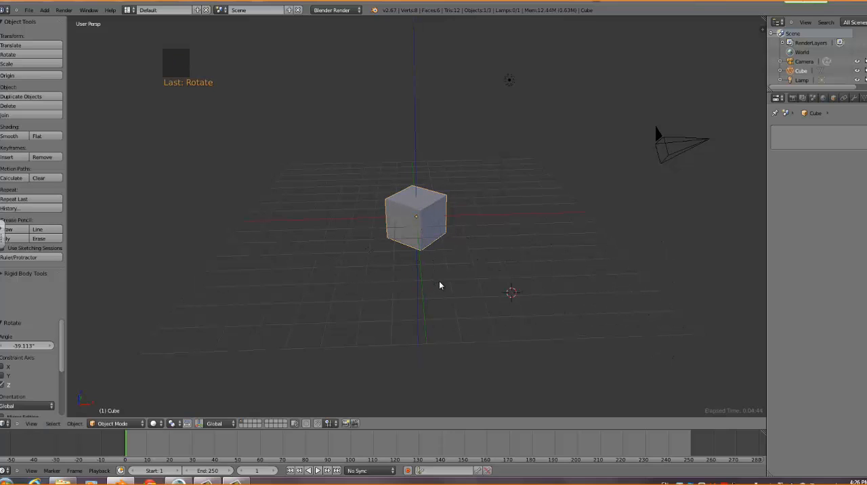
key("ctrl+z")
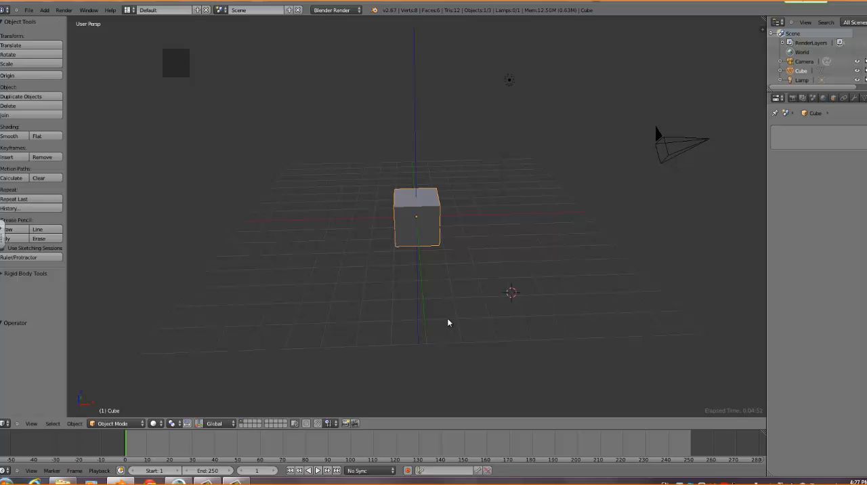
Try moving the cube along the global Y axis towards the viewer, and undo the move
key("g")
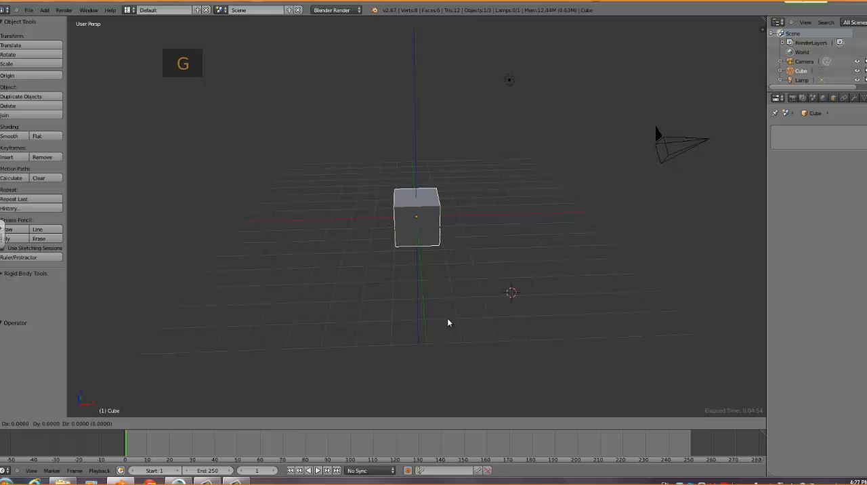
key("y")
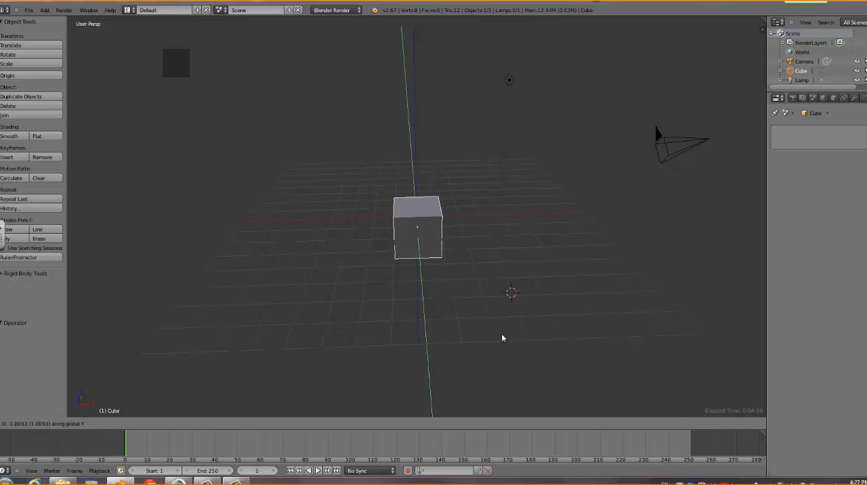
left_click(548, 369)
key("ctrl+z")
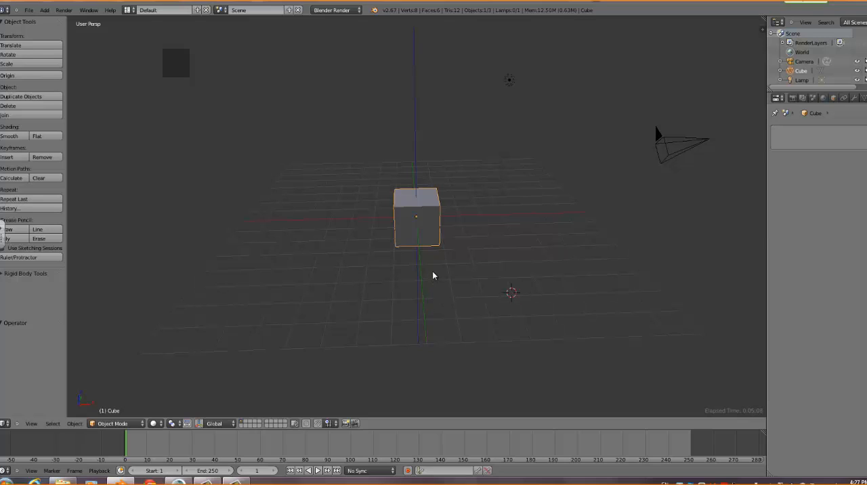
Delete the cube and snap the 3D cursor to the scene centre
key("x")
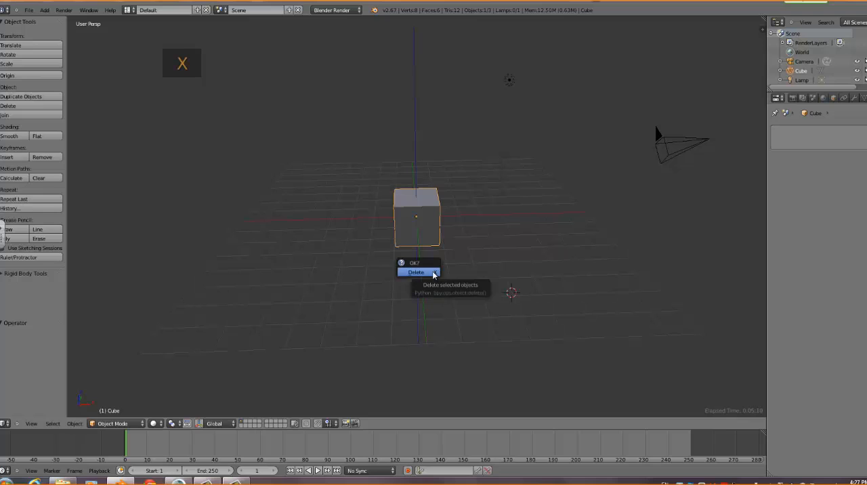
left_click(416, 272)
key("shift+s")
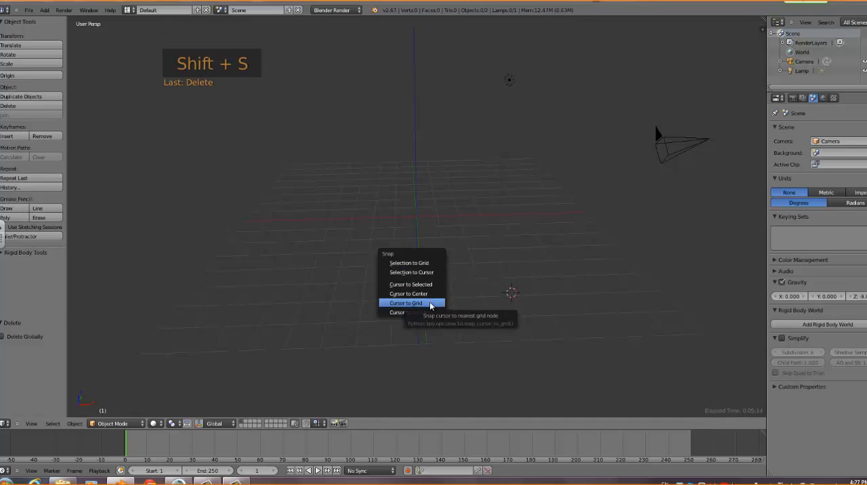
left_click(429, 296)
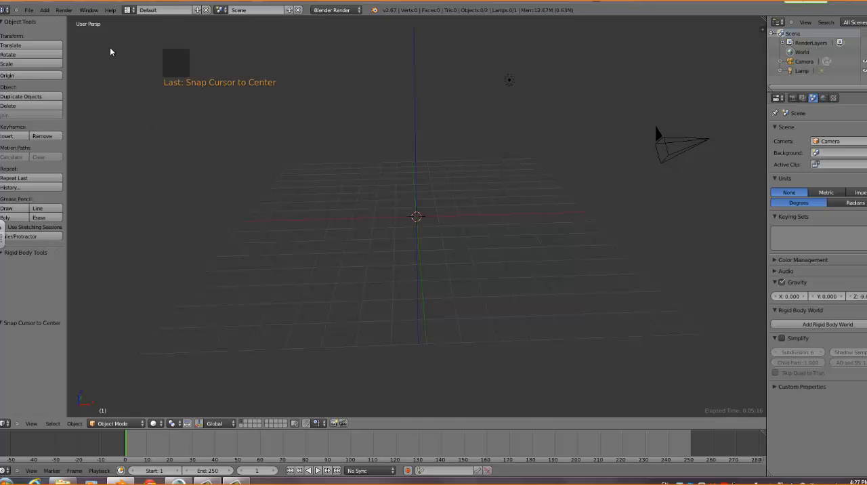
Add a UV sphere mesh at the 3D cursor
left_click(44, 10)
mouse_move(49, 21)
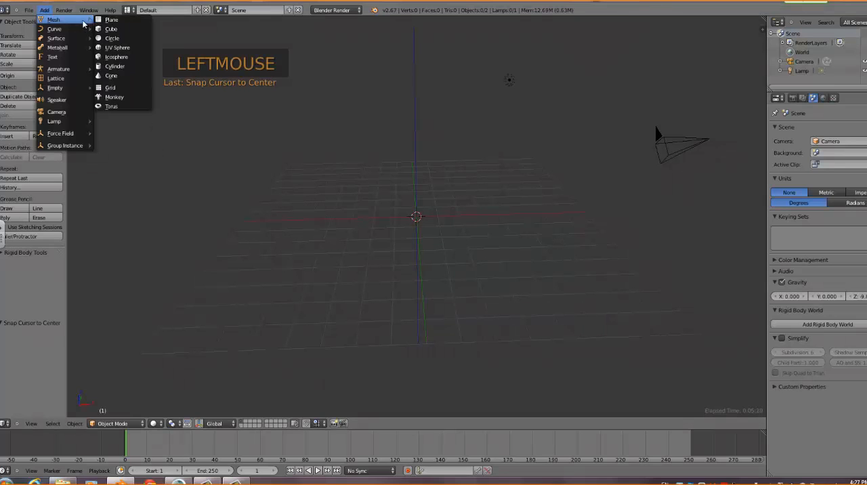
left_click(118, 48)
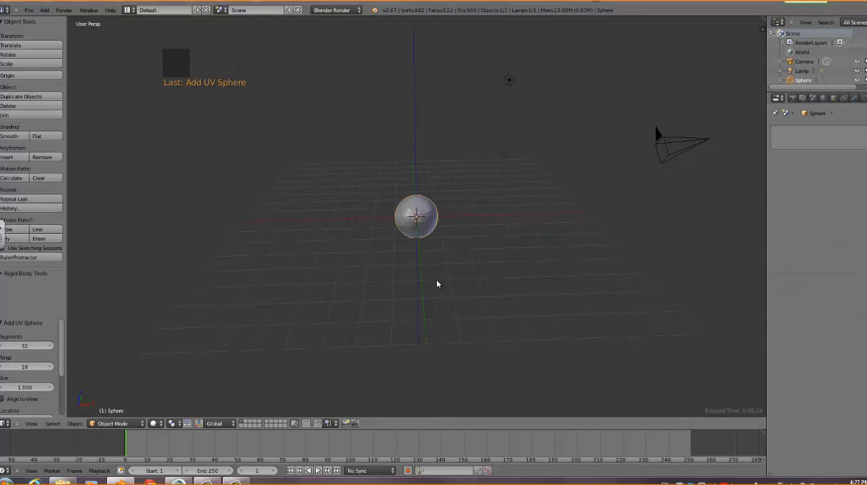
Add a Subdivision Surface modifier to the sphere and set its view subdivisions to 3
left_click(855, 101)
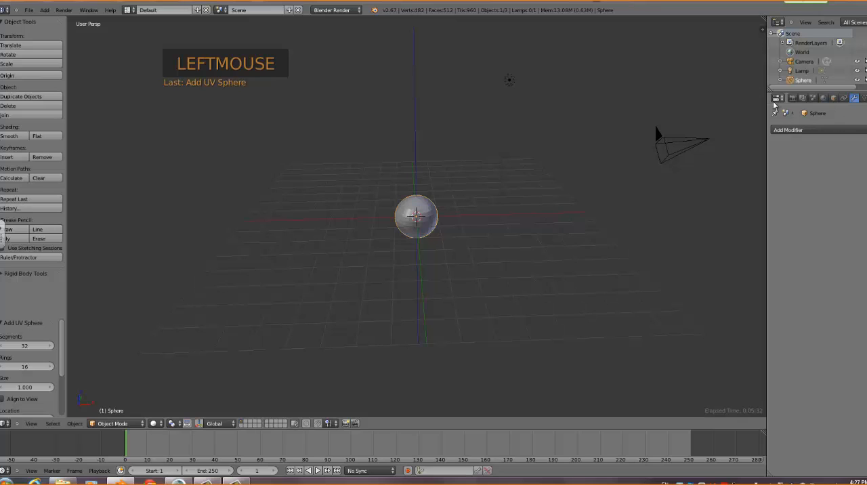
left_click(822, 130)
left_click(830, 129)
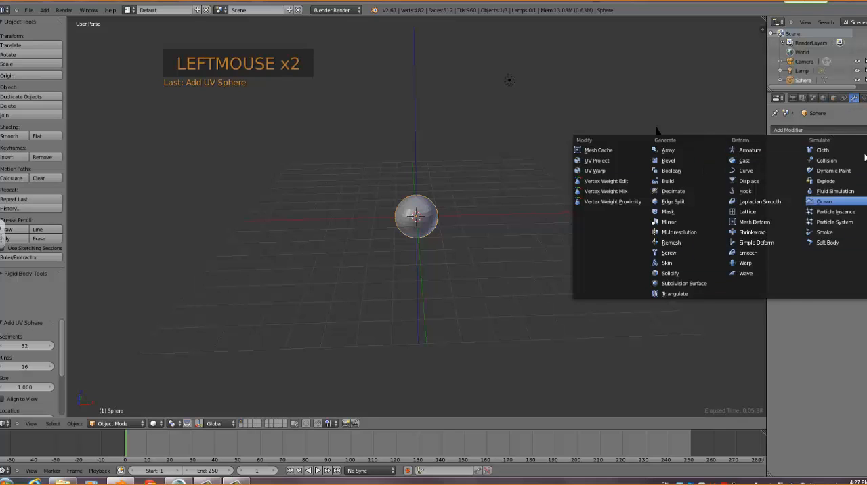
left_click(823, 130)
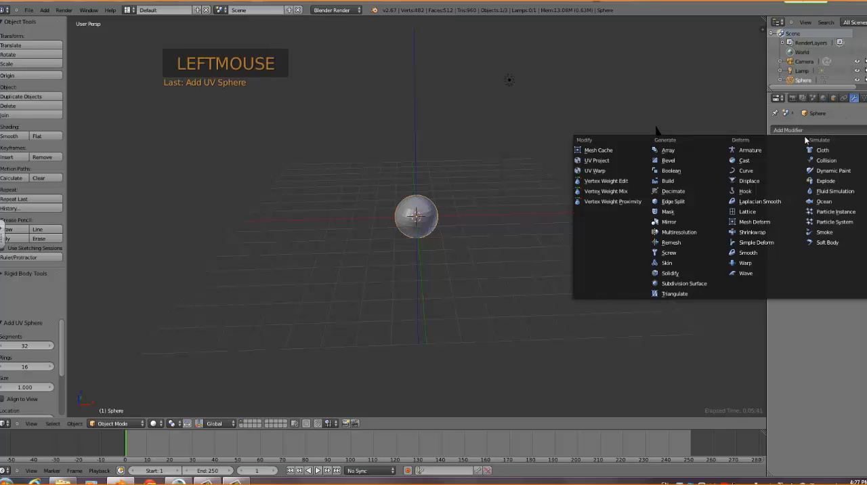
left_click(681, 283)
left_click(821, 194)
left_click(820, 195)
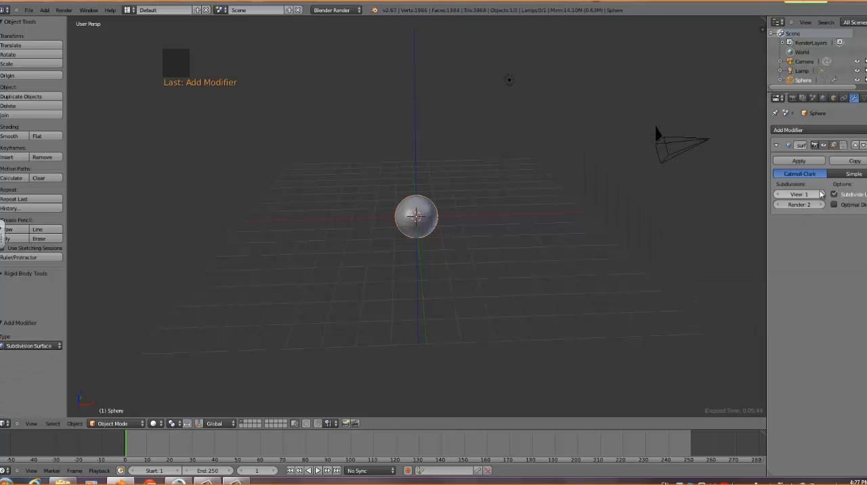
Apply smooth shading to the sphere
scroll(389, 289, "up", 9)
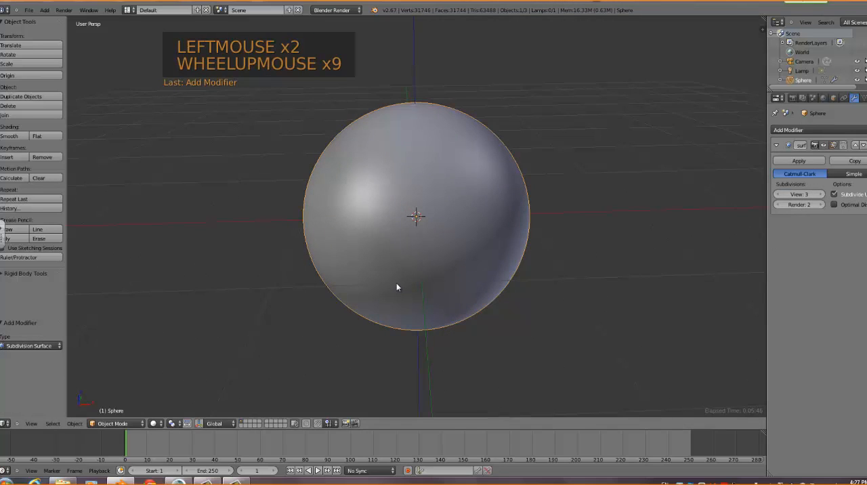
scroll(436, 251, "down", 5)
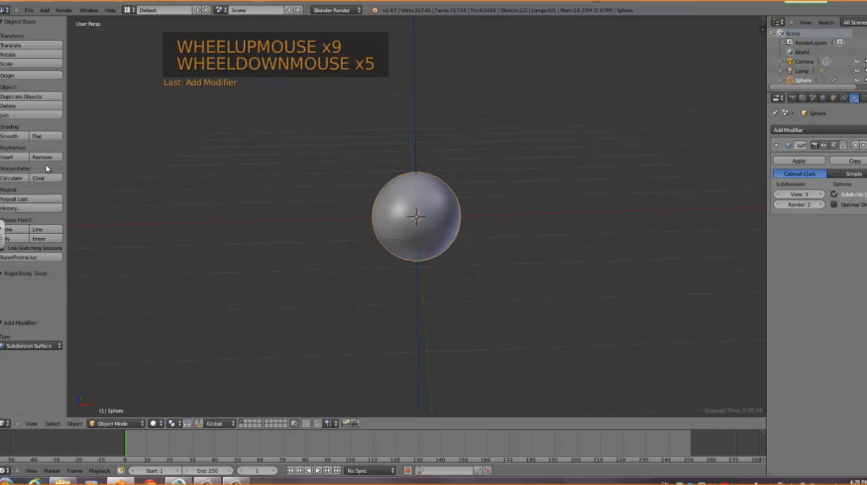
left_click(12, 137)
middle_click_drag(305, 302, 300, 258)
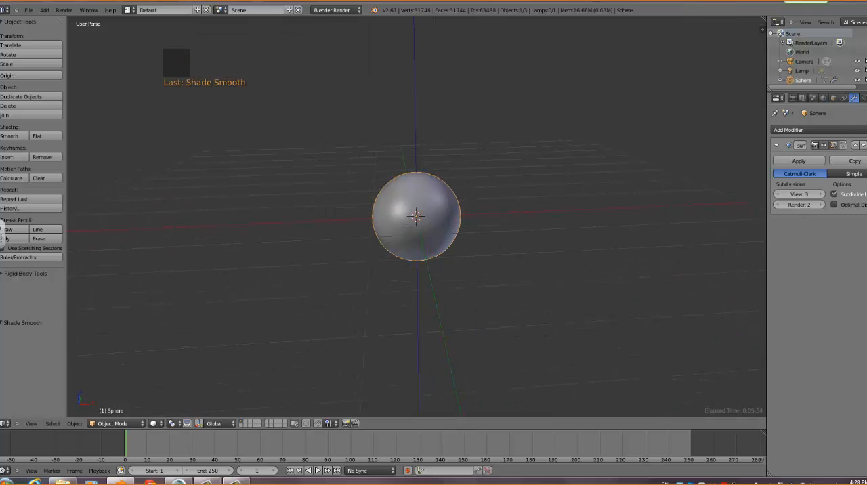
Create a new material for the sphere and give it a pale yellow diffuse colour
left_click(813, 161)
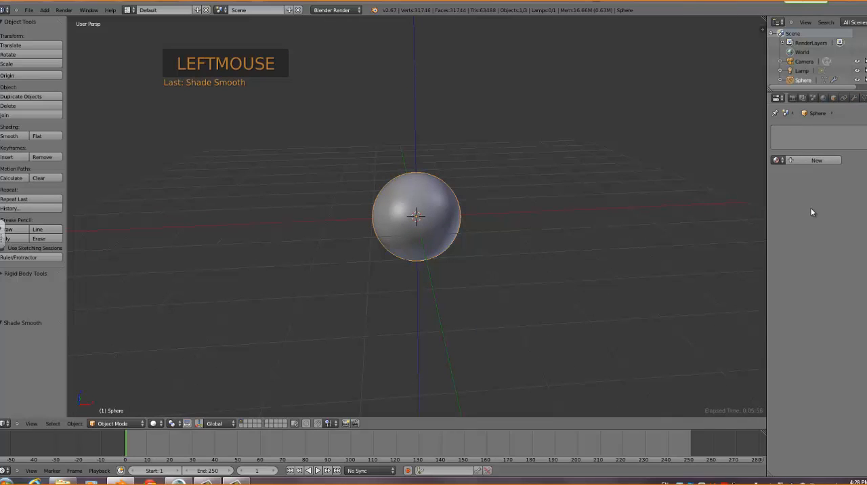
left_click(816, 160)
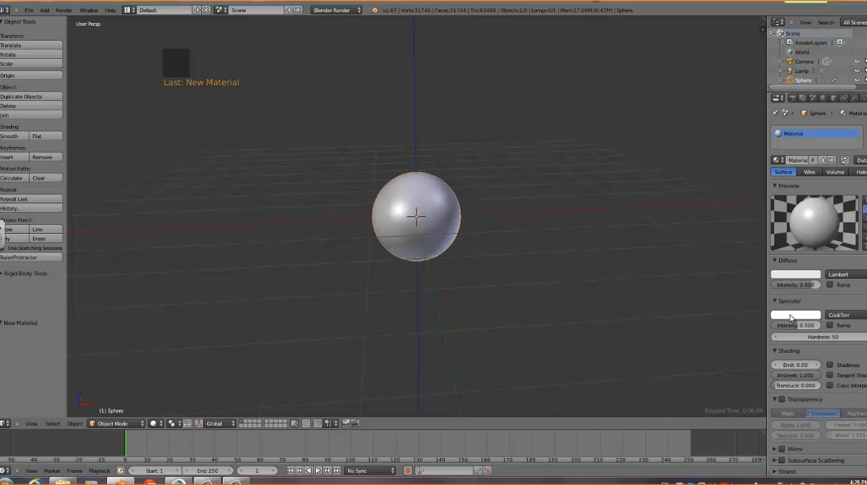
left_click(792, 279)
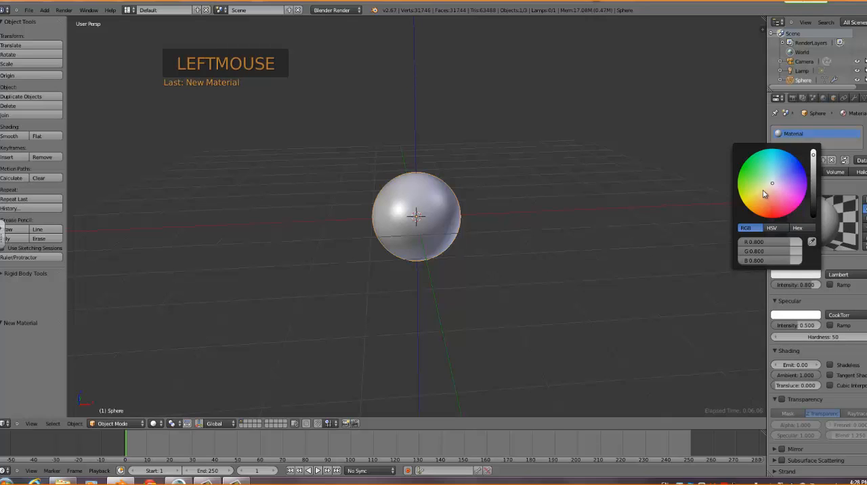
left_click(766, 194)
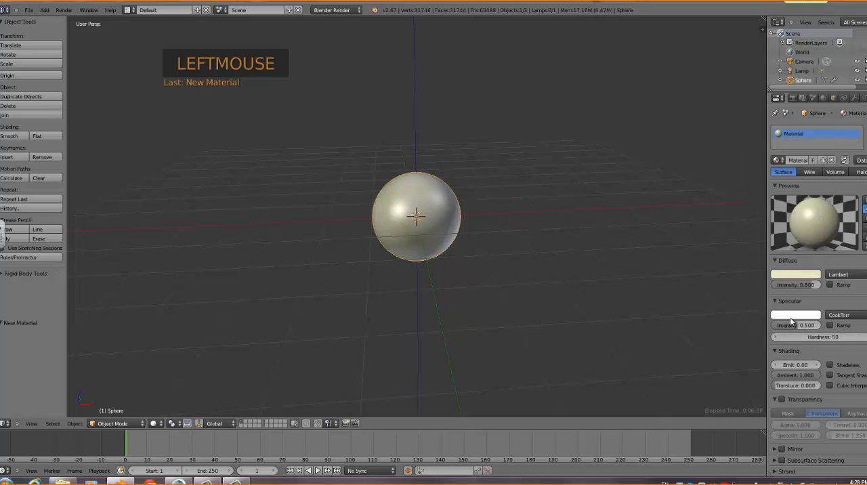
Set the material's specular intensity to about 0.924 and change its diffuse colour to a stronger yellow
left_click_drag(791, 323, 802, 326)
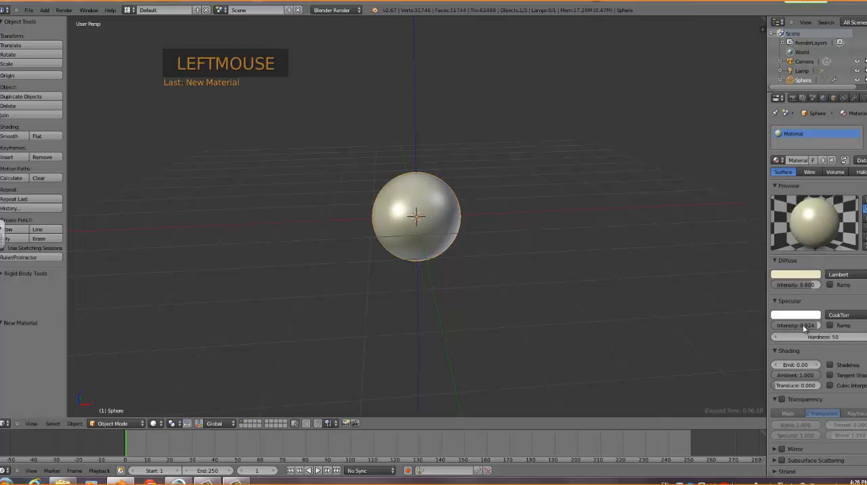
left_click(795, 276)
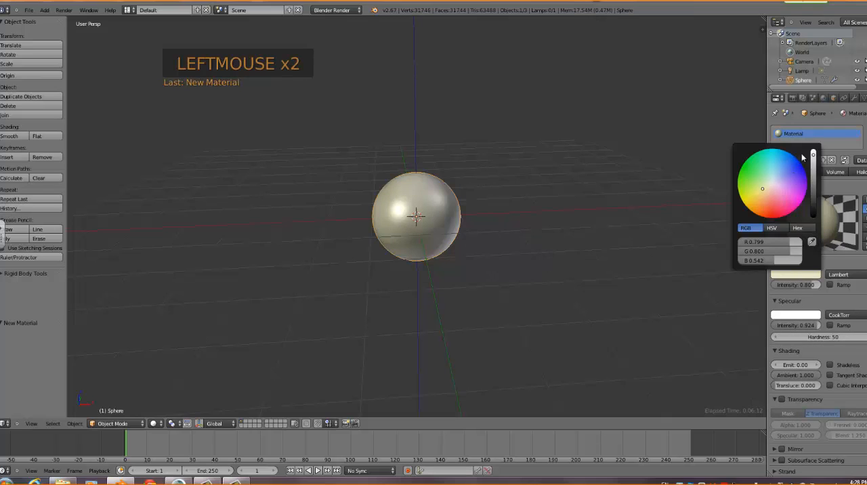
left_click(755, 196)
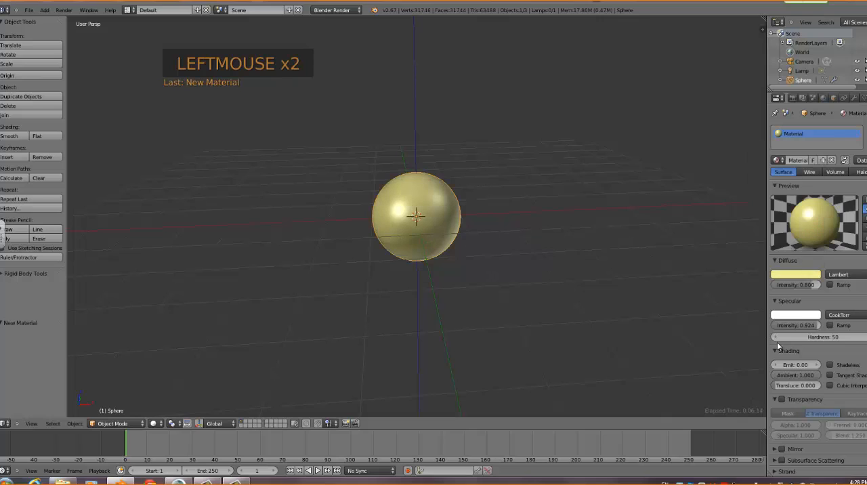
Set the material's shading to emit 0.17, ambient 0.586 and translucency 0.525
left_click_drag(797, 364, 826, 384)
scroll(809, 387, "down", 3)
scroll(810, 389, "down", 2)
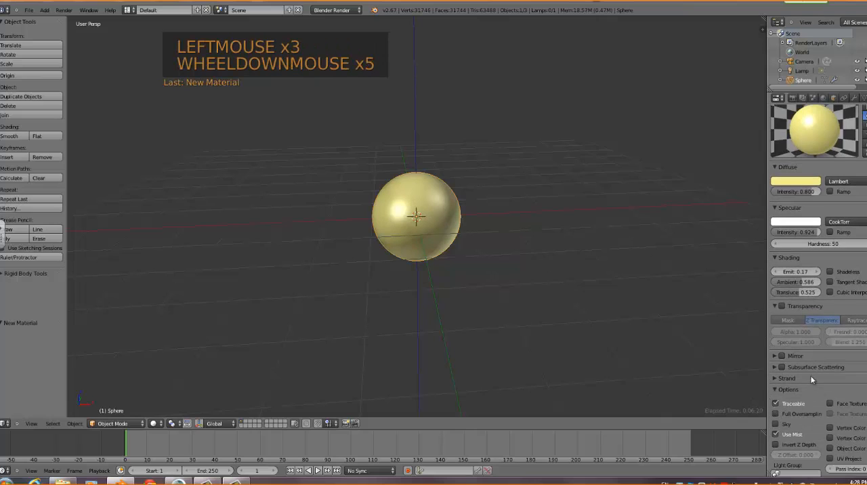
Collapse the transparency settings and enable mirror on the material with reflectivity about 0.394 and Fresnel about 0.21
left_click(775, 306)
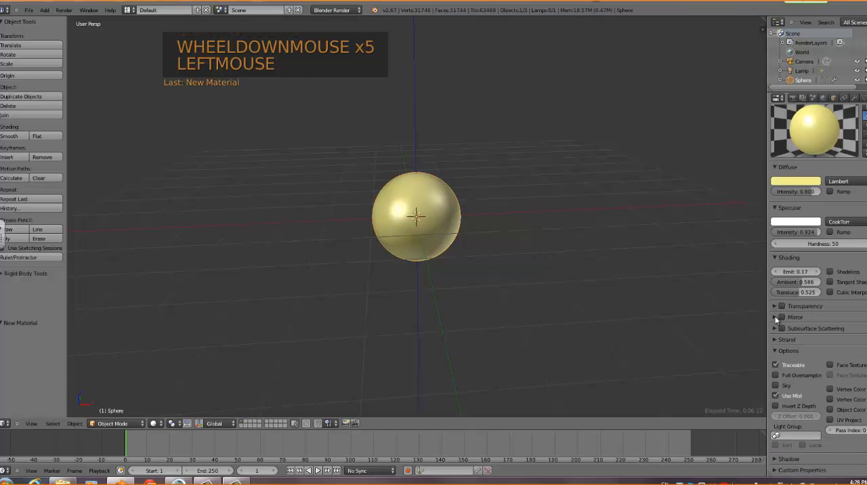
left_click(780, 317)
left_click(781, 317)
left_click_drag(789, 331, 709, 345)
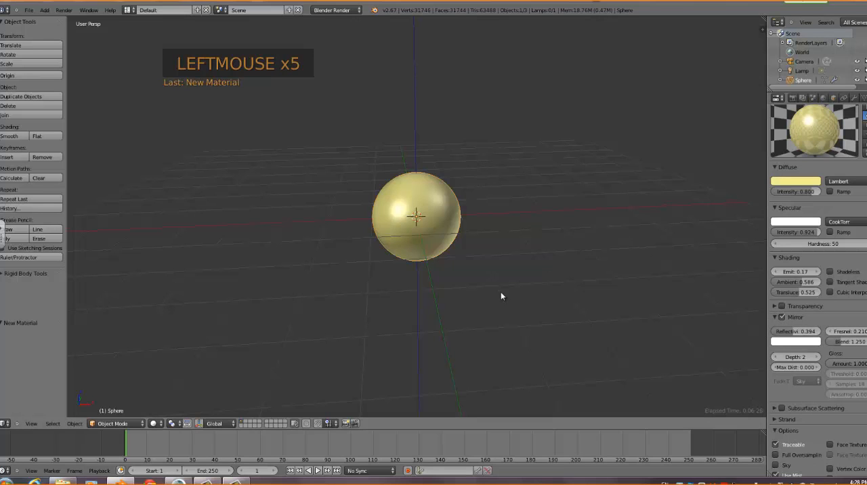
scroll(498, 299, "down", 3)
scroll(499, 300, "up", 4)
scroll(499, 300, "down", 3)
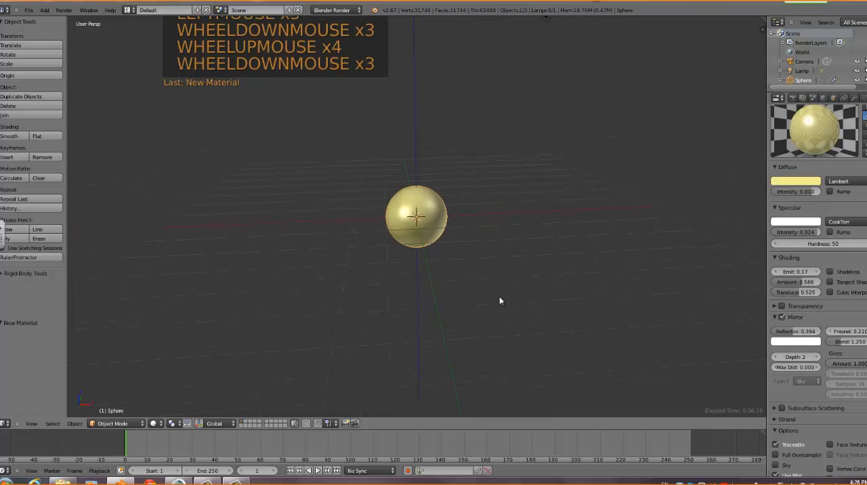
scroll(500, 301, "up", 3)
scroll(500, 300, "down", 2)
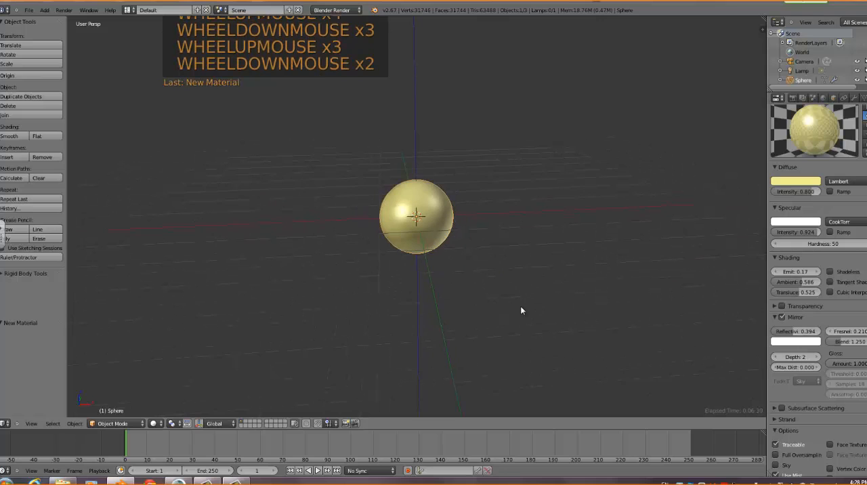
Select the lamp, the camera and the sphere in turn, ending with the camera
scroll(518, 310, "down", 3)
right_click(504, 82)
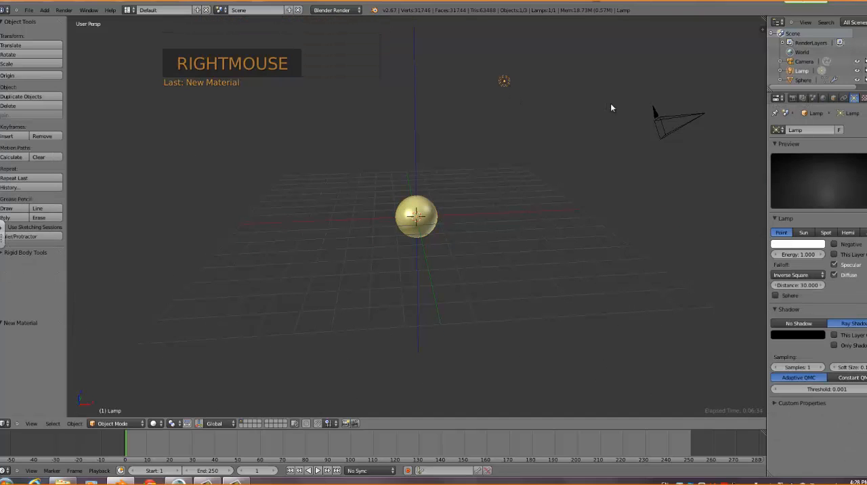
right_click(663, 120)
right_click(431, 221)
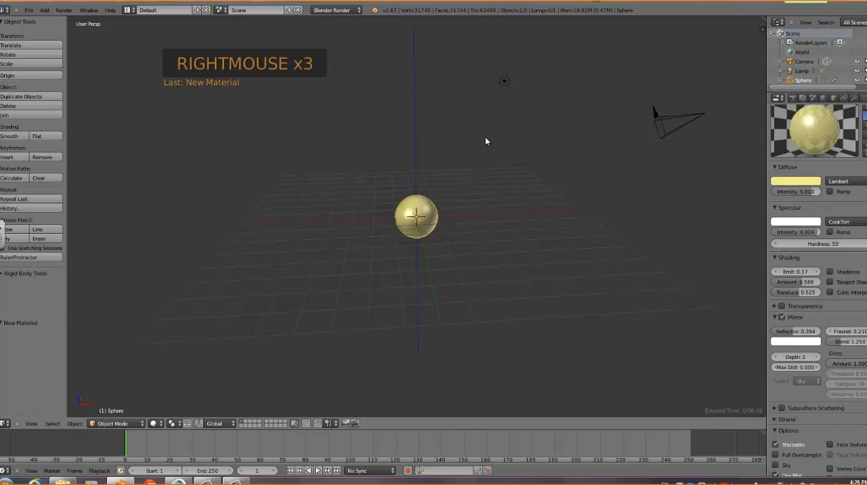
right_click(505, 82)
right_click(673, 123)
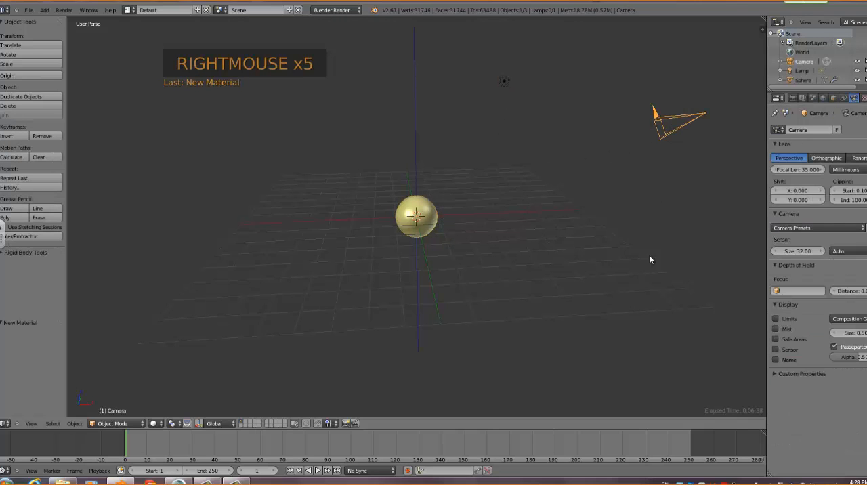
Look through the camera, render the scene, and return to the user perspective view
key("KP_0")
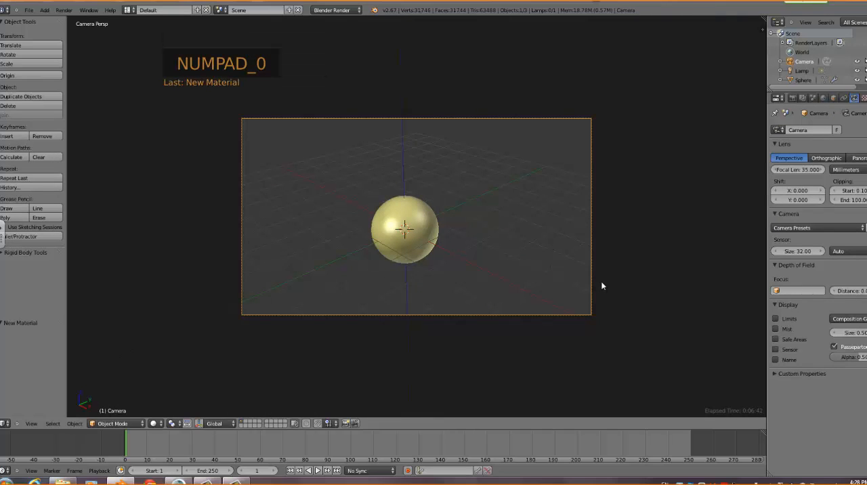
key("F12")
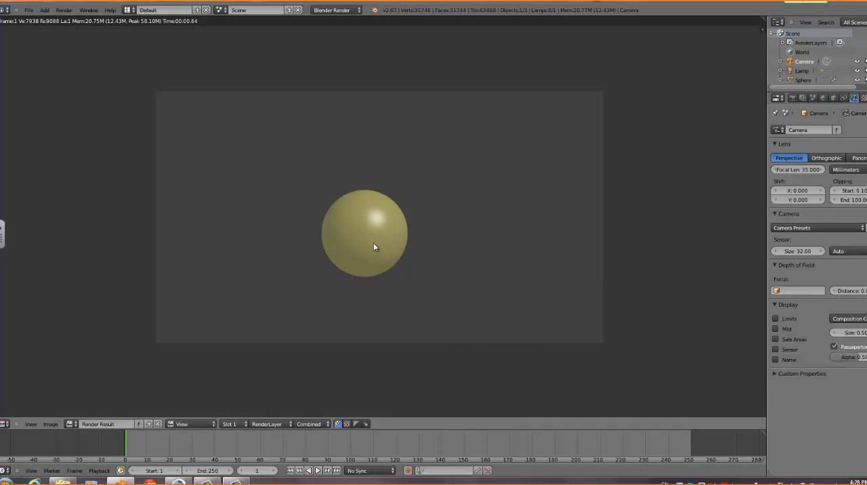
key("F11")
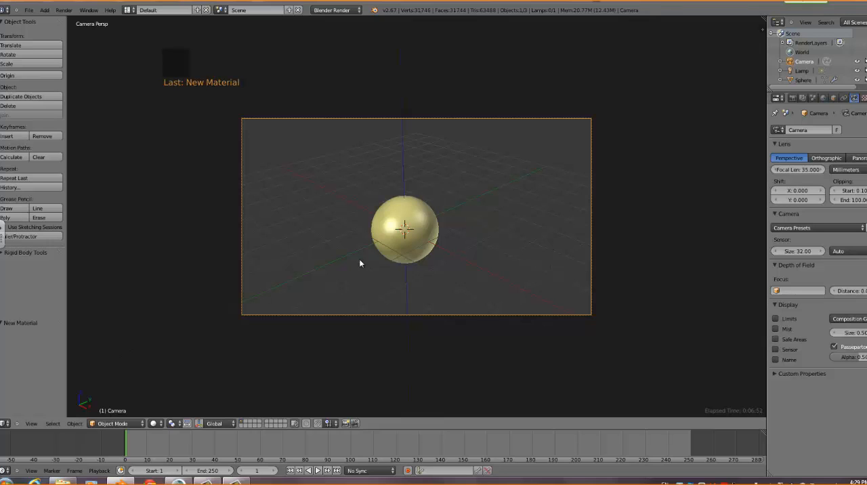
key("KP_0")
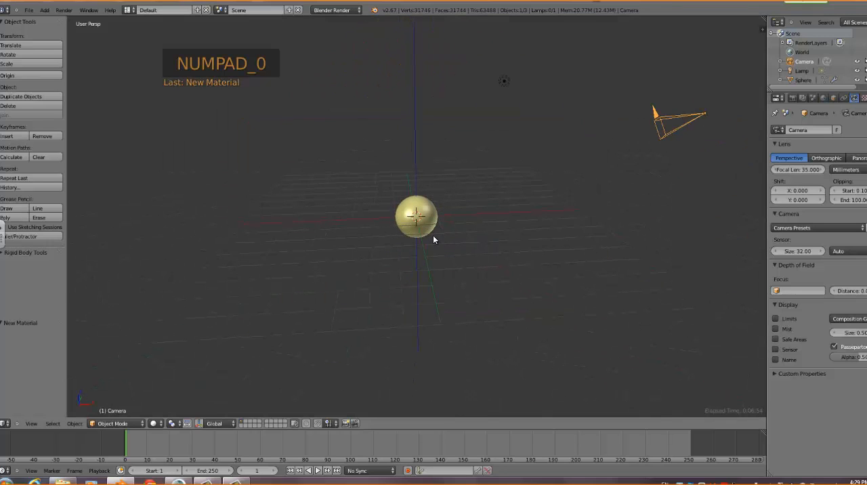
Set the lamp's energy to 15 and render the scene
right_click(504, 82)
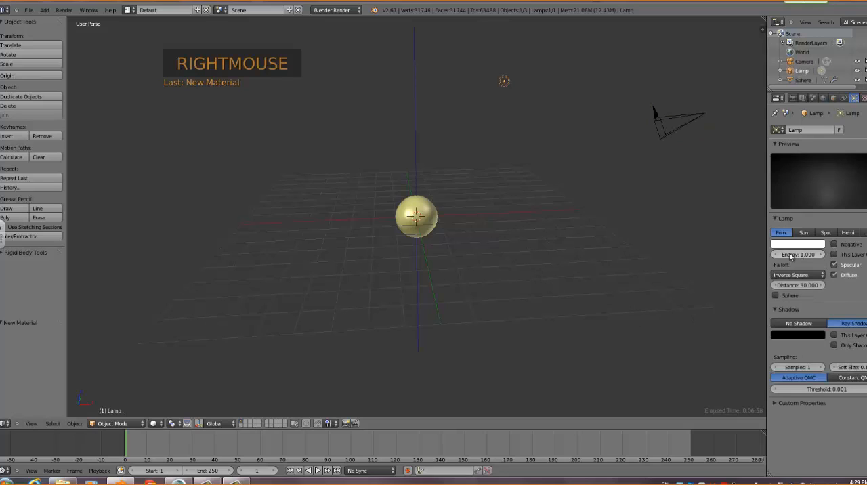
left_click(822, 254)
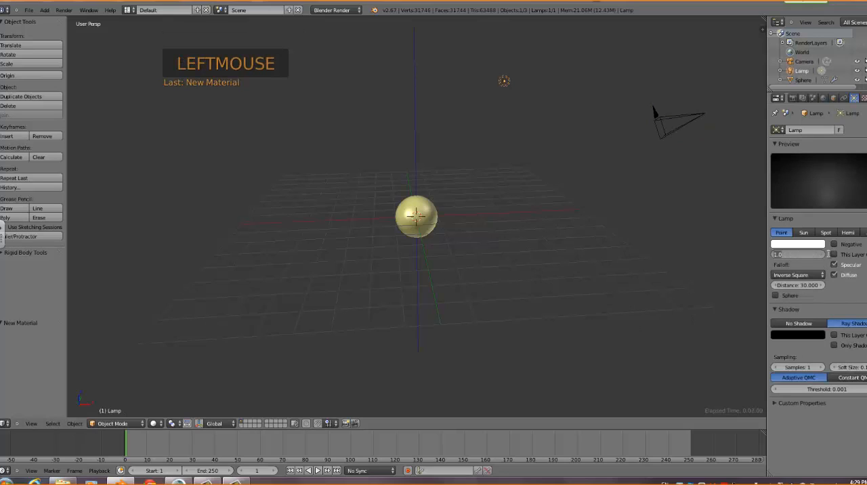
type("15")
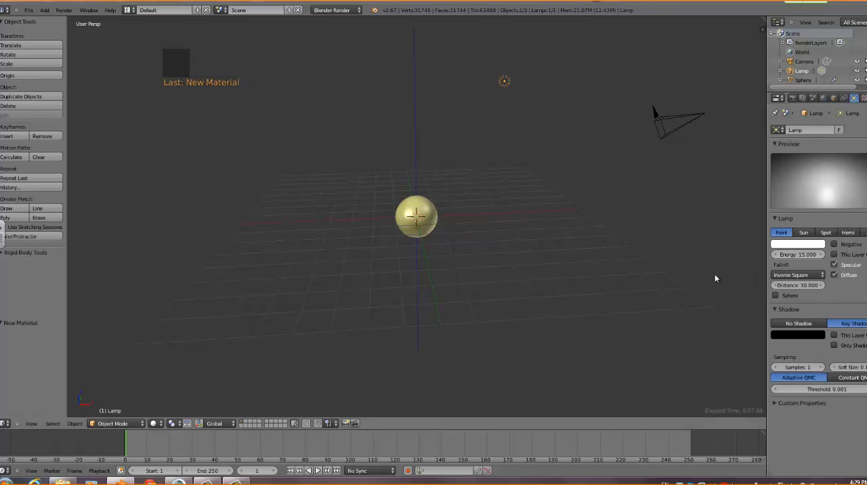
key("F12")
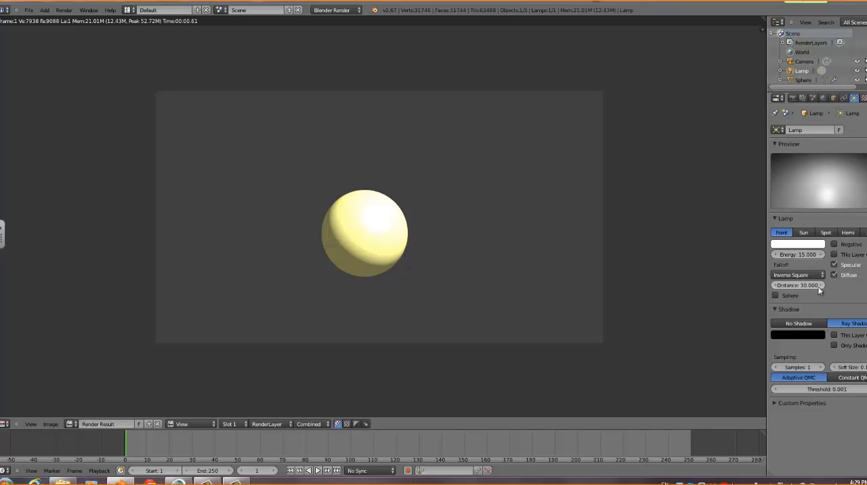
Set the lamp's energy to 5, render the scene again and close the render result
left_click(799, 254)
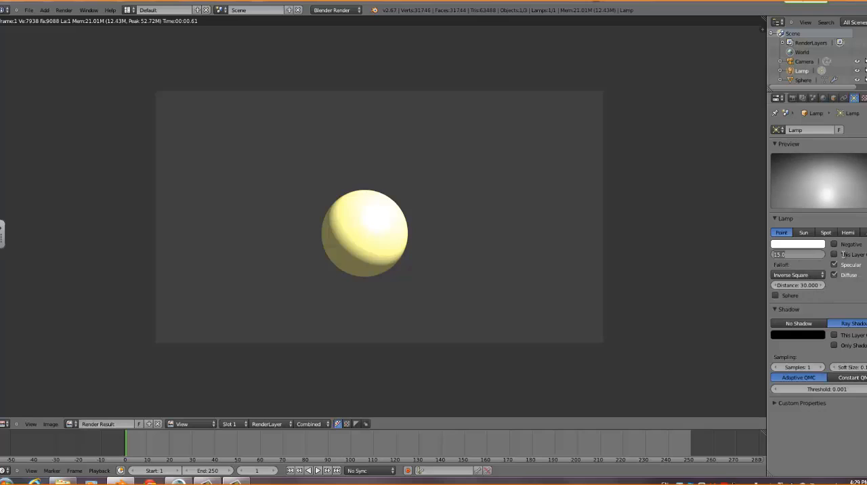
type("5")
key("Return")
key("F12")
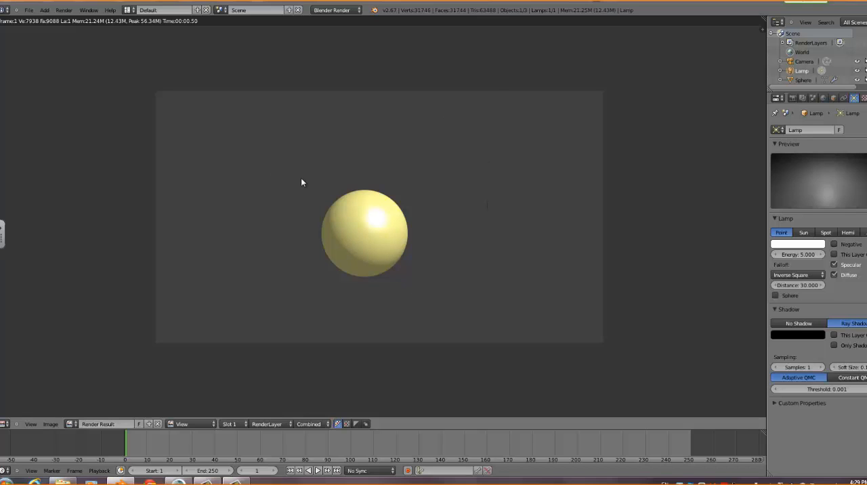
key("F11")
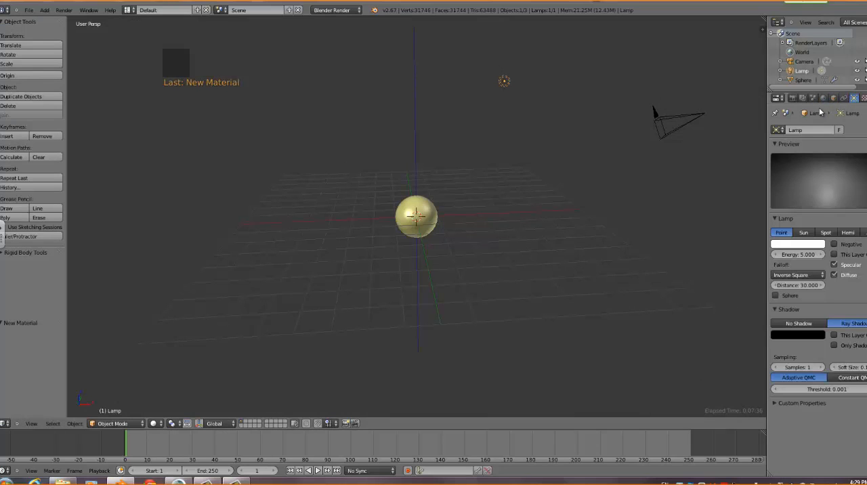
Select the sphere, change the world's horizon colour to a medium blue and check it in a render
right_click(429, 232)
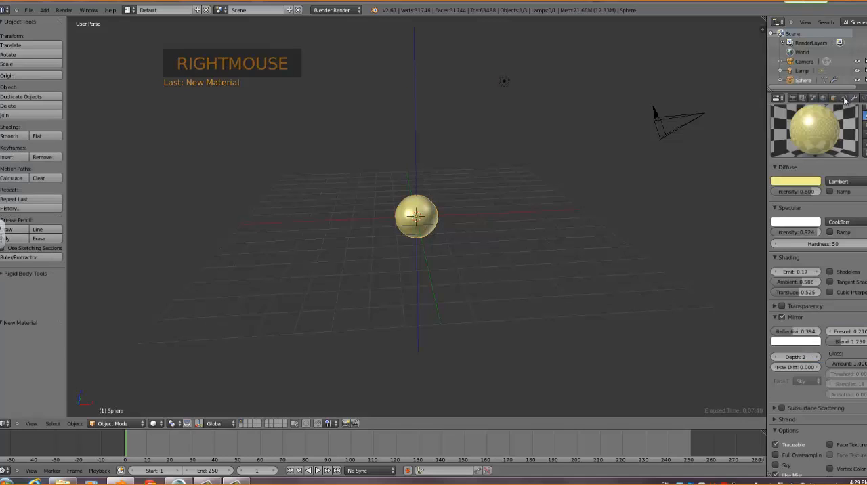
left_click(823, 98)
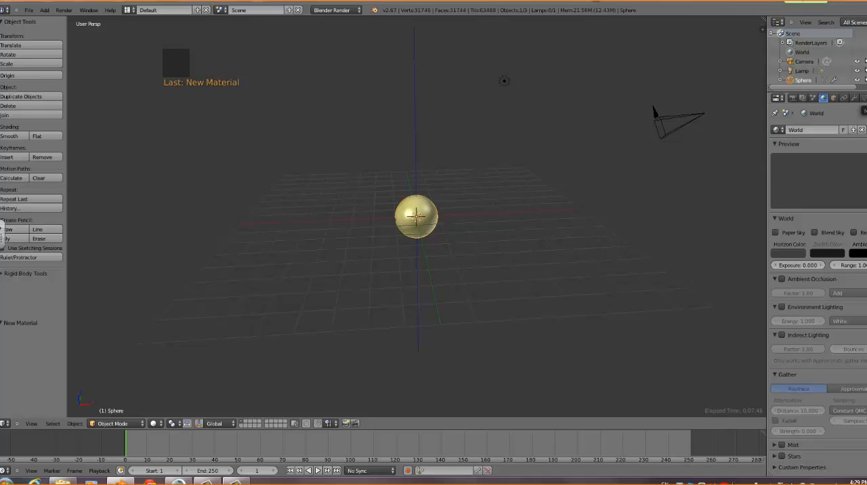
left_click(865, 98)
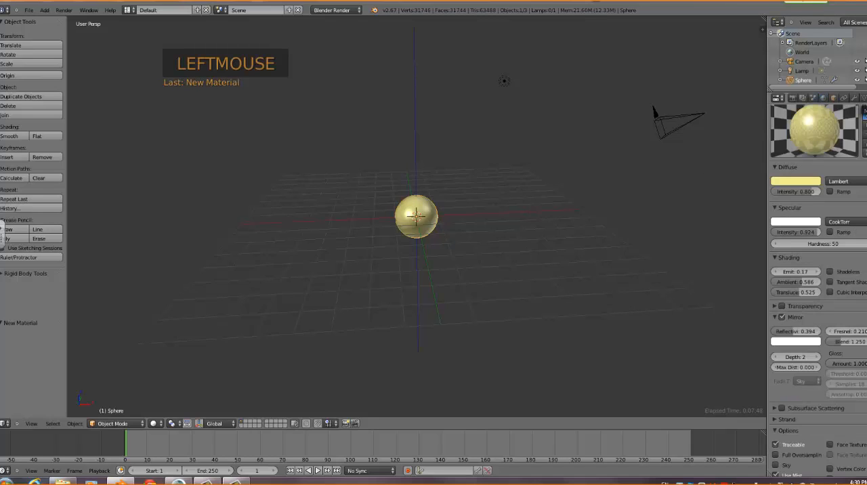
left_click(822, 99)
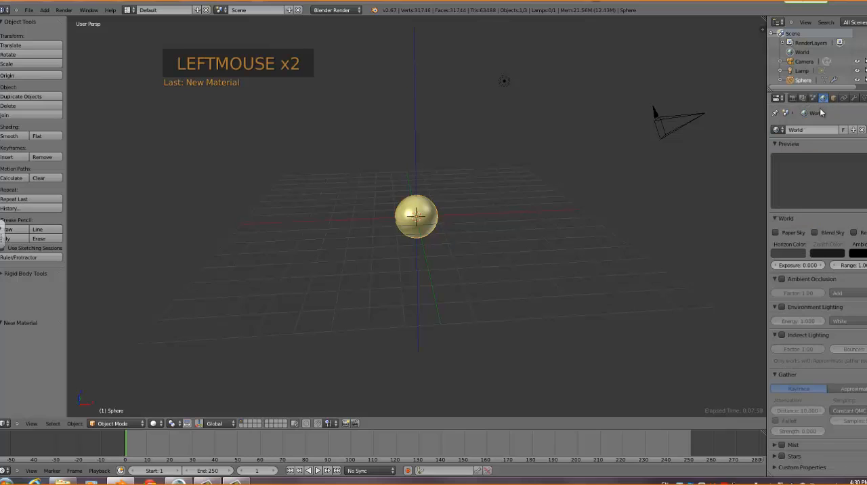
left_click(791, 255)
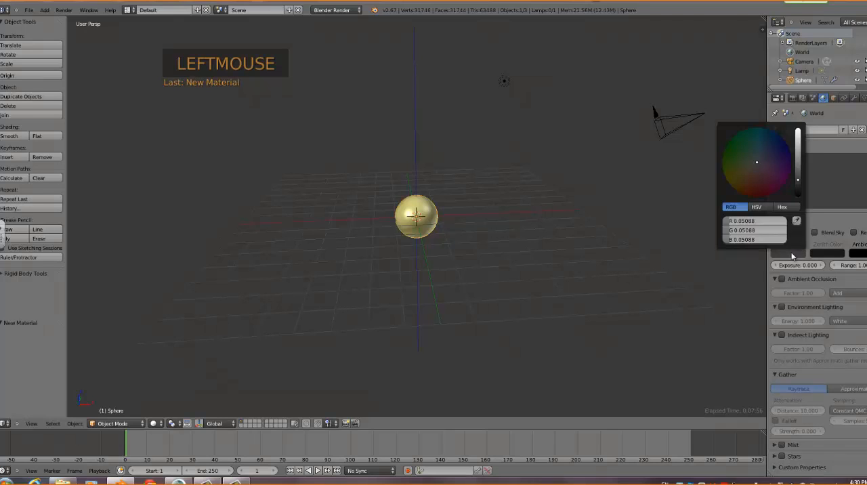
left_click(778, 143)
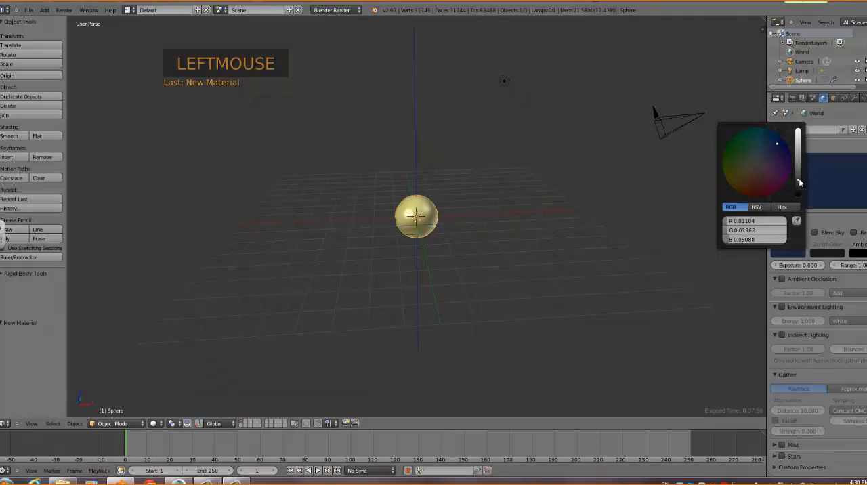
left_click_drag(798, 179, 799, 154)
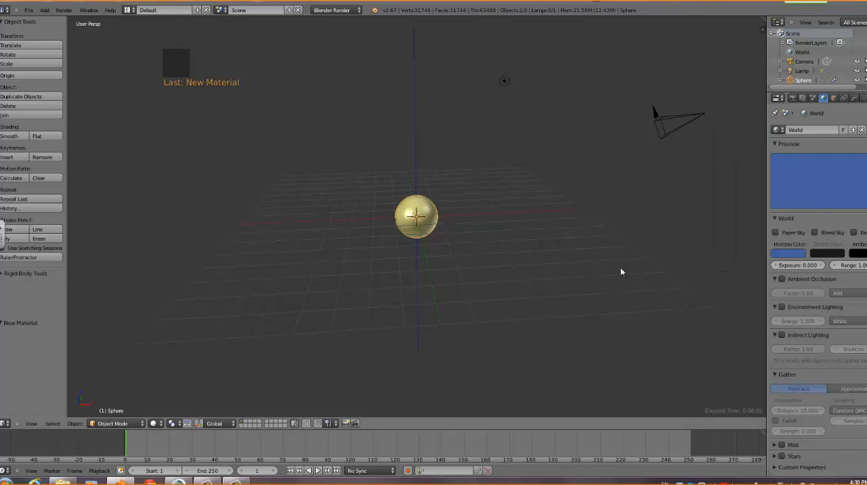
key("F12")
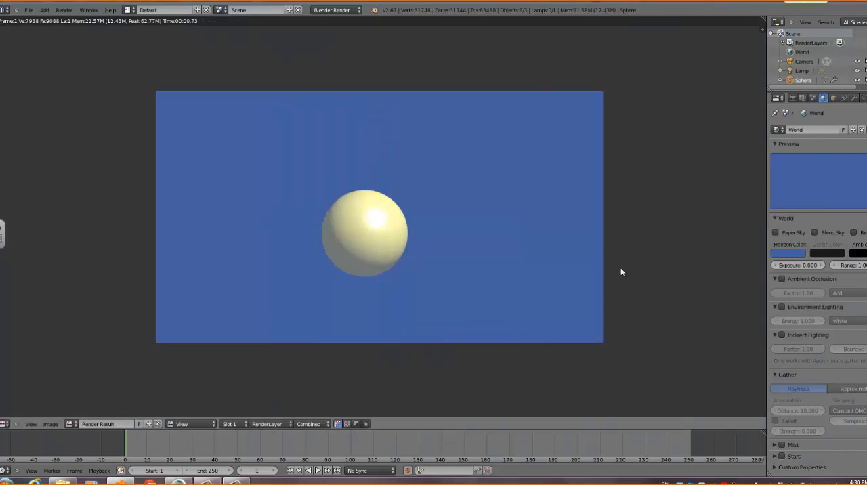
key("F11")
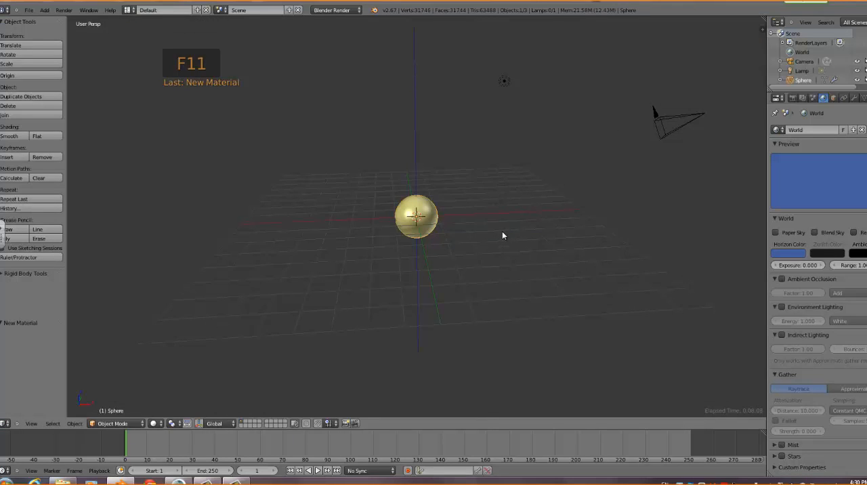
Add a plane mesh at the 3D cursor and scale it by a factor of 9
left_click(44, 10)
mouse_move(49, 20)
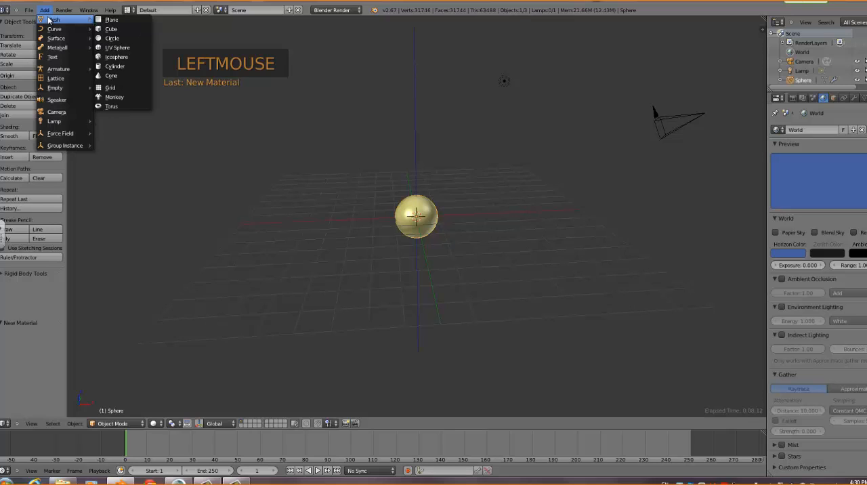
left_click(108, 20)
key("s")
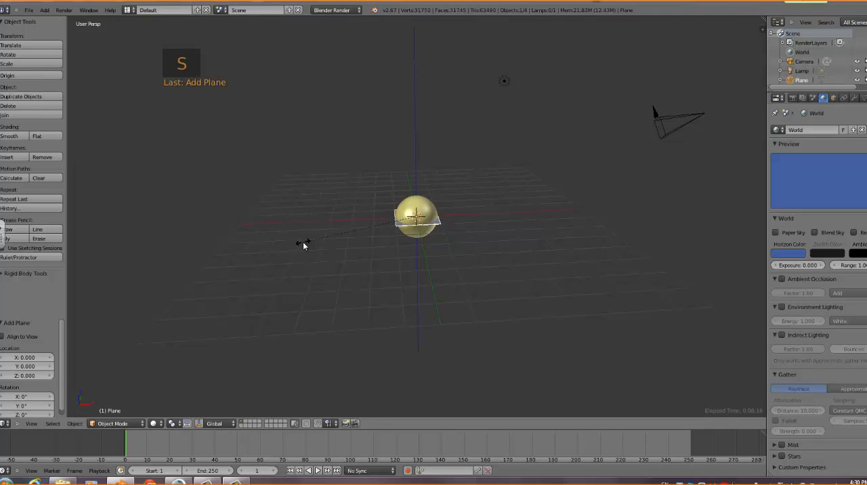
type("9")
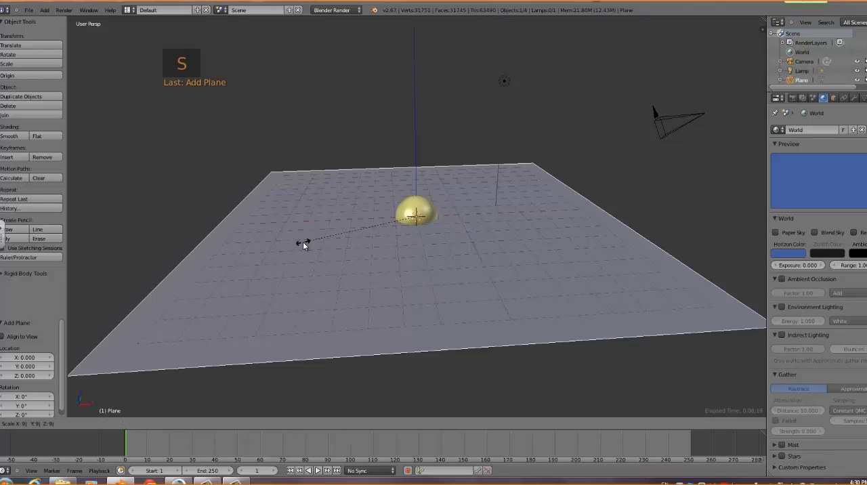
key("Return")
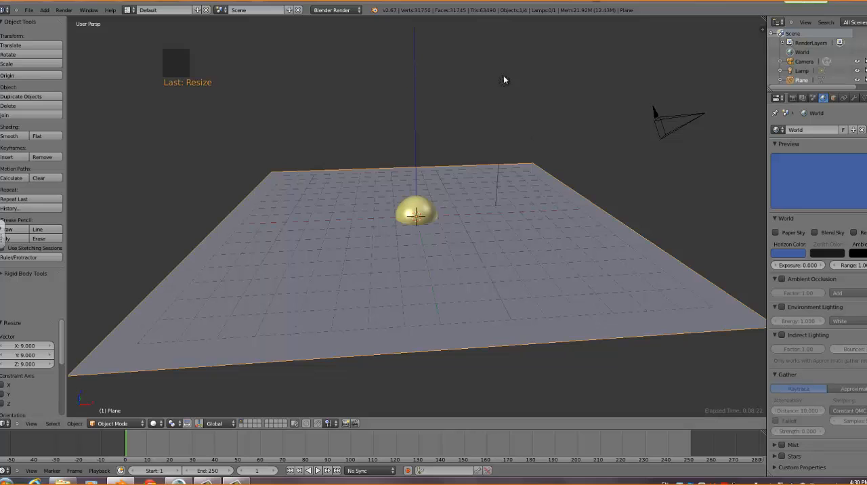
Move the plane down along the Z axis by about 0.749
scroll(466, 215, "down", 2)
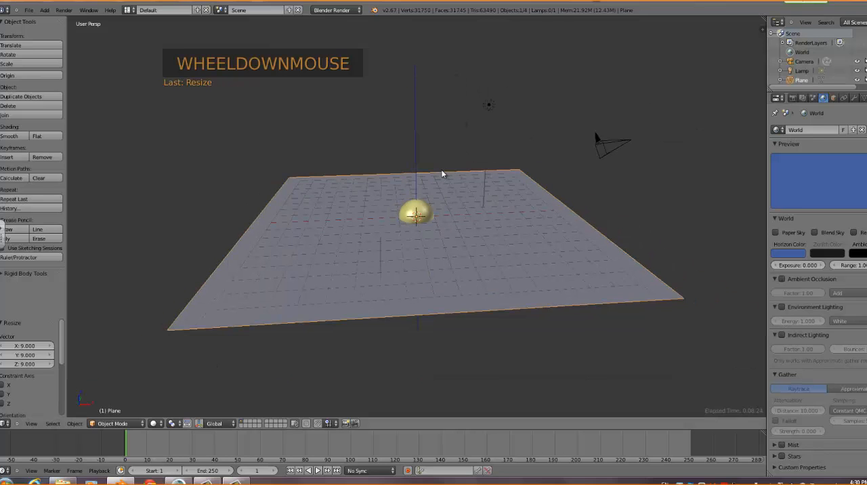
key("g")
key("z")
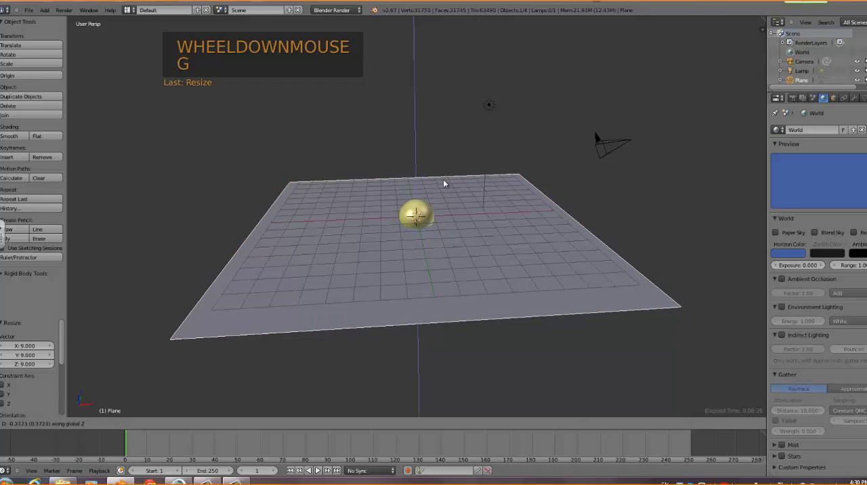
left_click(443, 181)
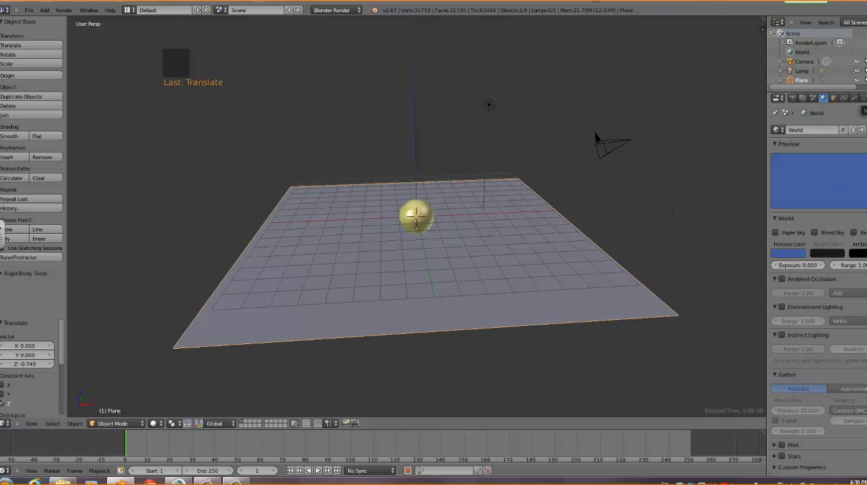
Create a new material for the plane and give it a very dark green diffuse colour
left_click(866, 98)
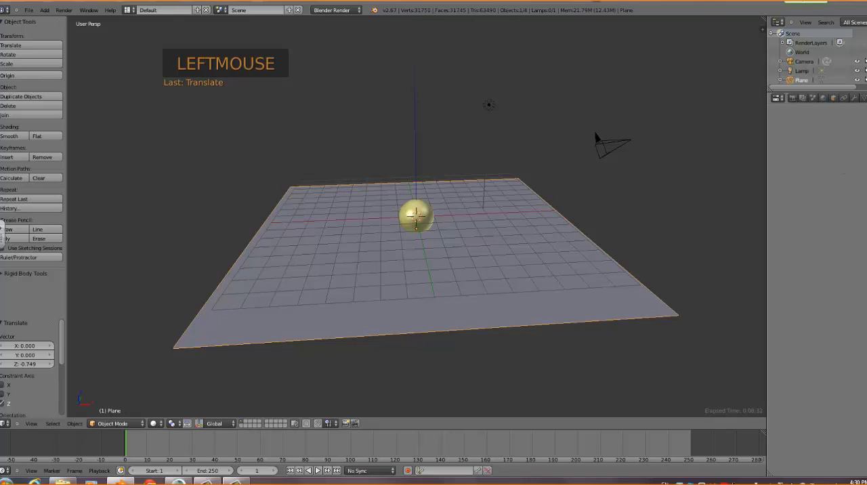
left_click(866, 98)
left_click(831, 163)
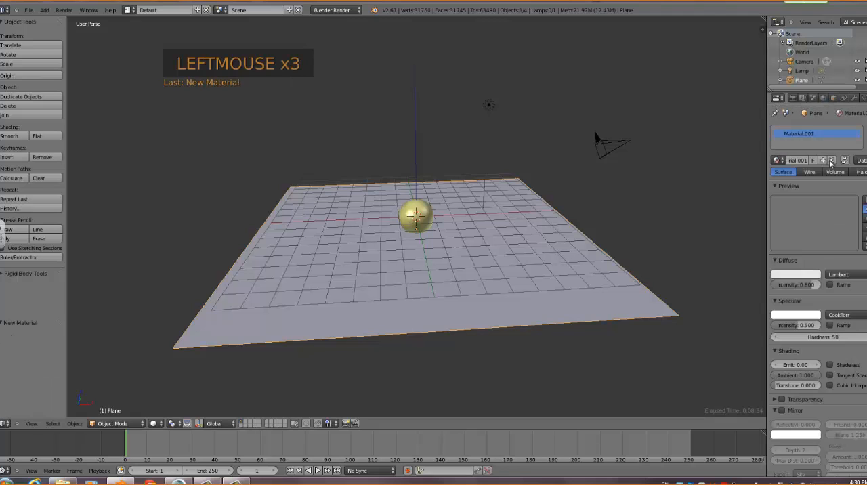
left_click(810, 274)
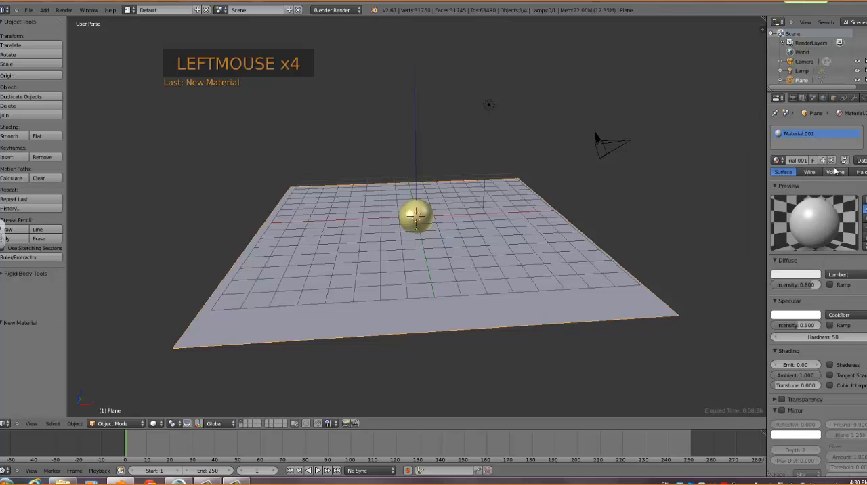
left_click(797, 277)
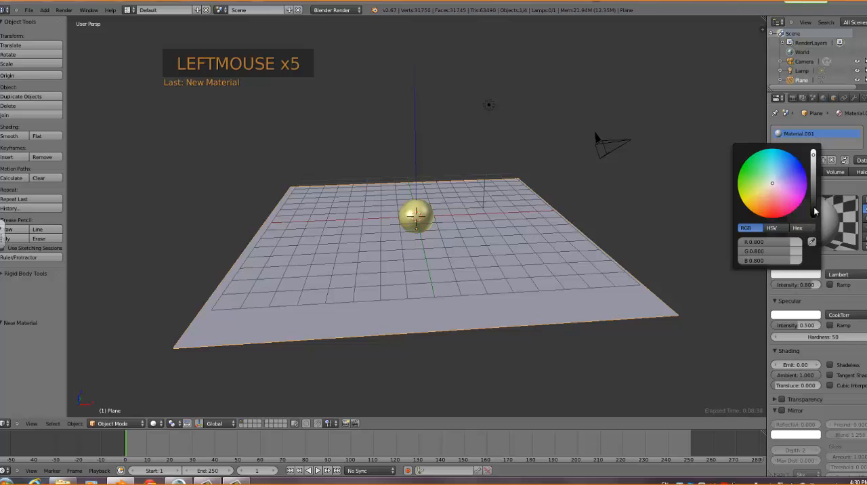
left_click(814, 211)
left_click(750, 167)
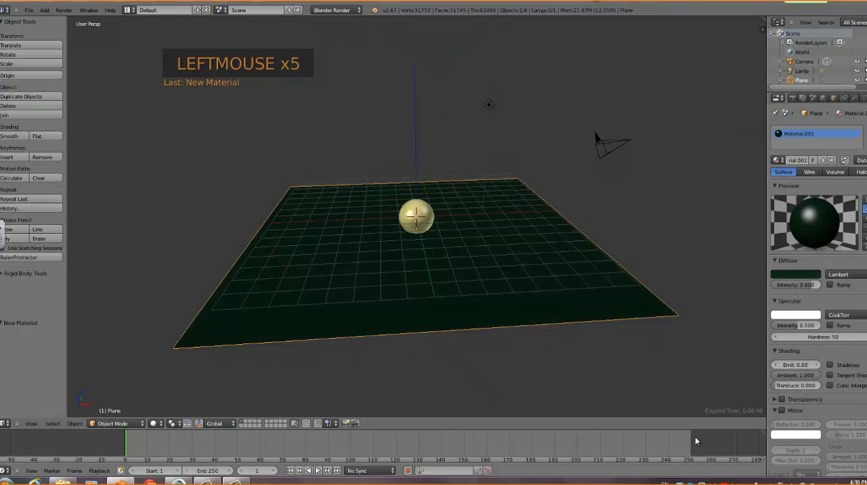
Set the plane material's specular intensity to about 0.722, hardness to 79, emit to 0.26 and translucency to about 0.5
mouse_move(685, 348)
middle_mouse_down()
mouse_move(658, 356)
mouse_move(670, 353)
middle_mouse_up()
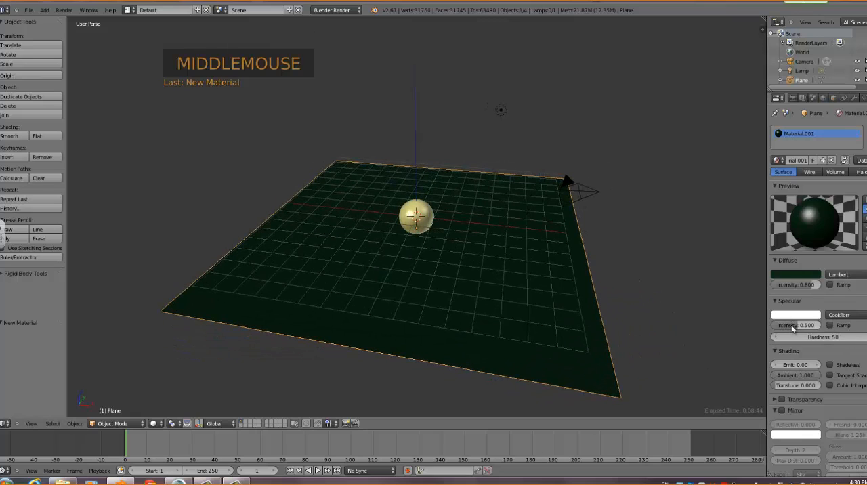
left_click_drag(791, 325, 840, 338)
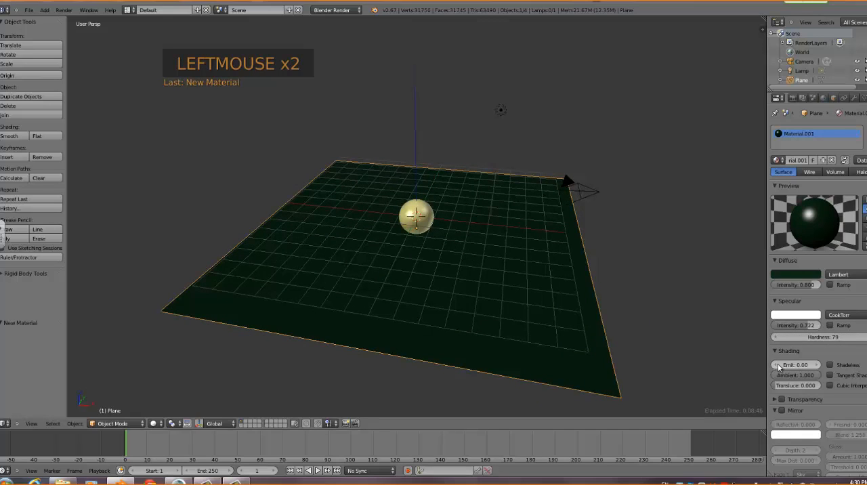
left_click_drag(784, 366, 811, 386)
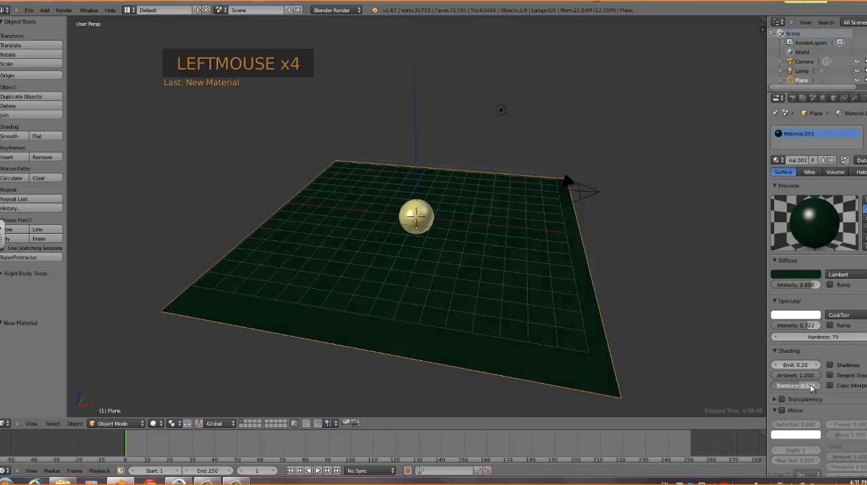
Enable transparency on the plane's material and set its alpha to about 0.808
left_click(782, 397)
left_click(775, 398)
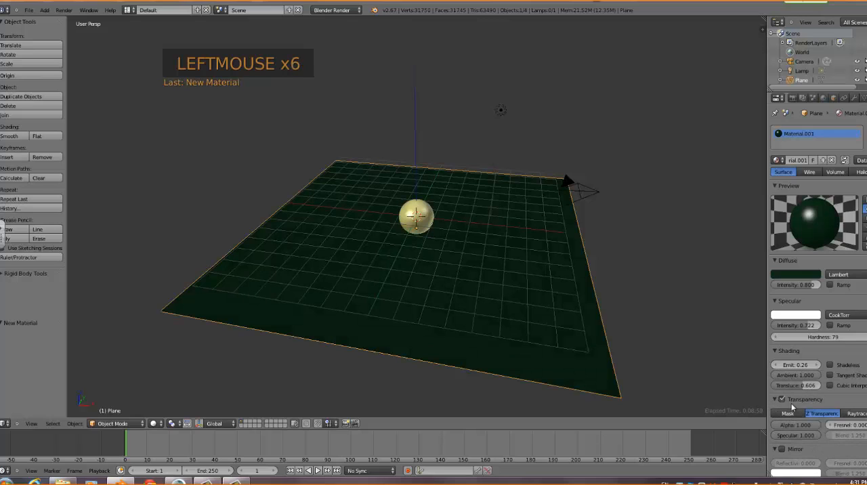
scroll(791, 403, "down", 4)
left_click_drag(793, 352, 779, 355)
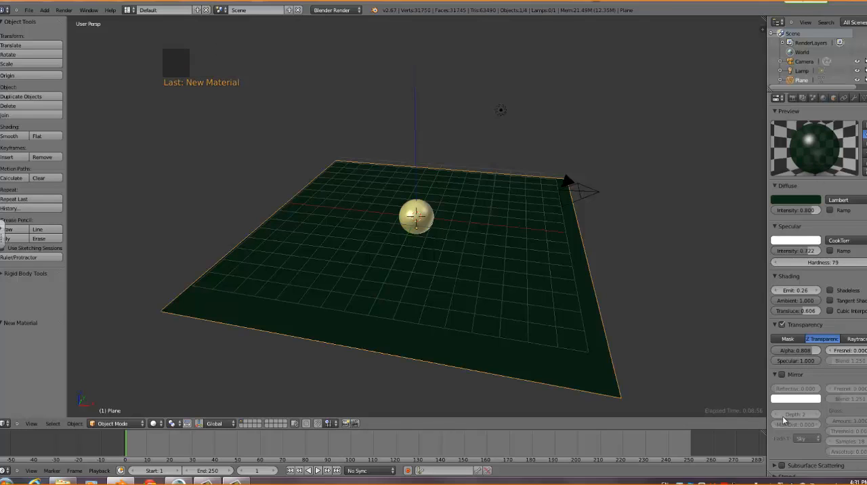
Enable mirroring on the plane's material with a reflectivity of about 0.354 and render the scene
scroll(797, 381, "down", 2)
left_click(782, 337)
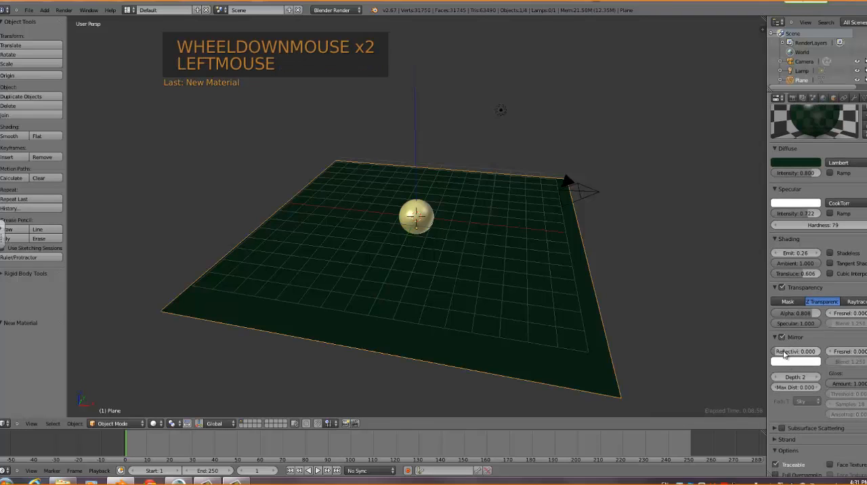
left_click_drag(793, 353, 816, 355)
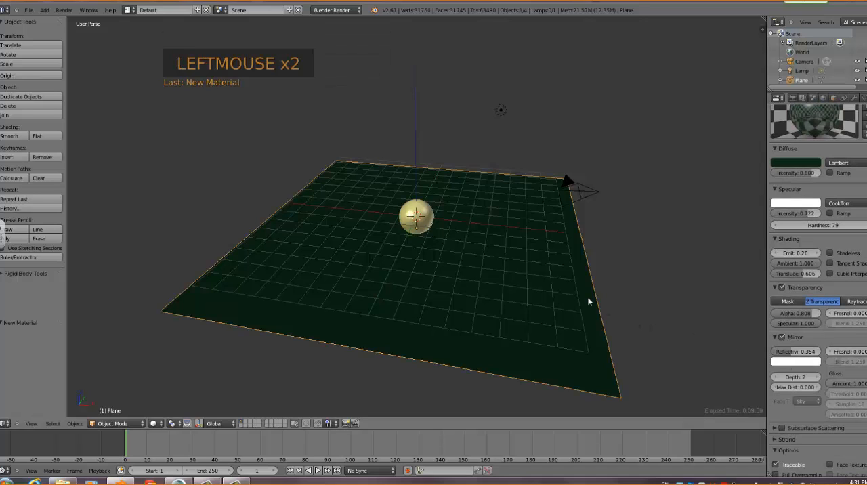
key("F12")
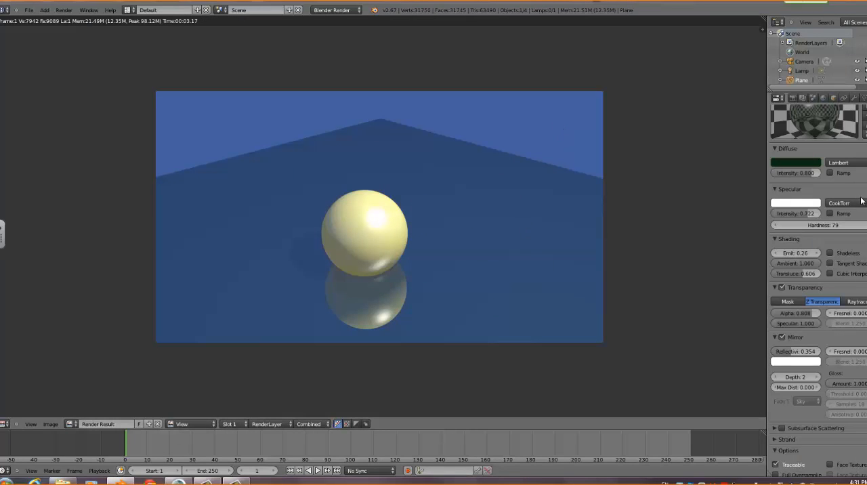
Set the world's horizon colour to a very dark red (R 0.03106, G 0.01422, B 0.01789) and render the scene
left_click(823, 98)
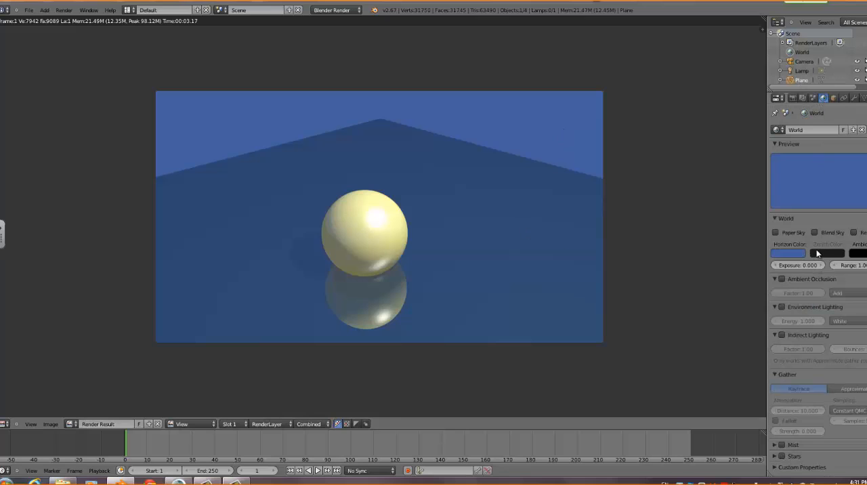
left_click(787, 251)
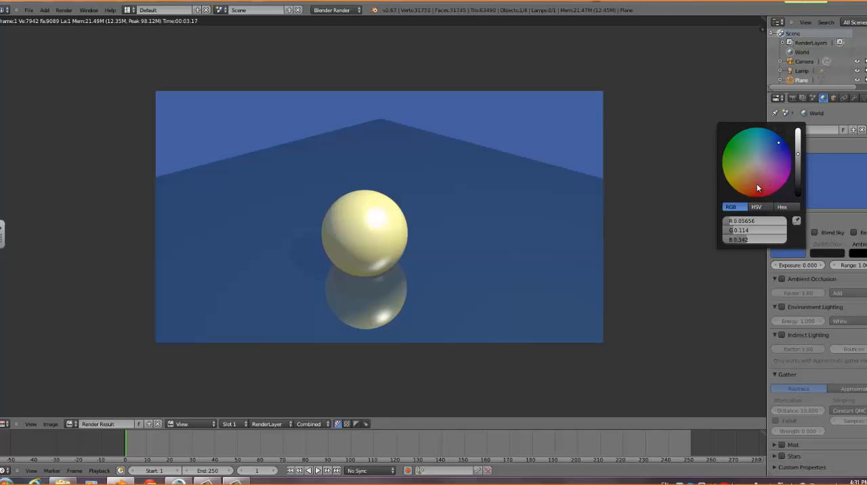
left_click(761, 182)
left_click(798, 188)
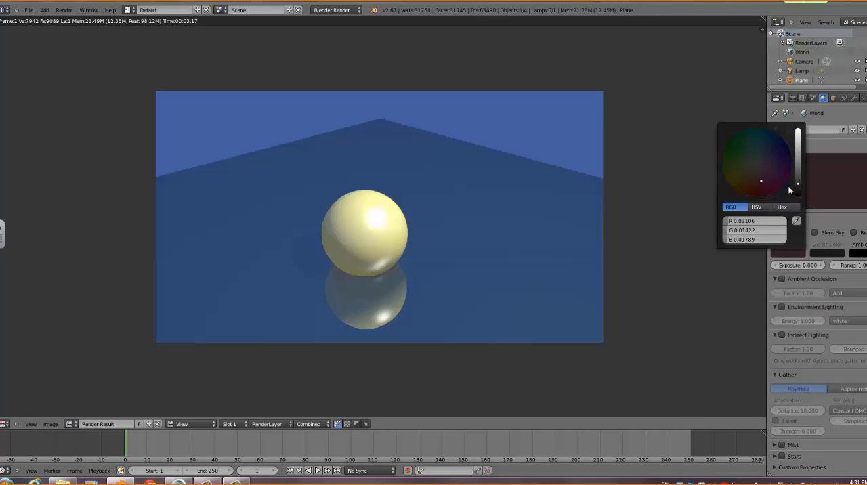
key("F12")
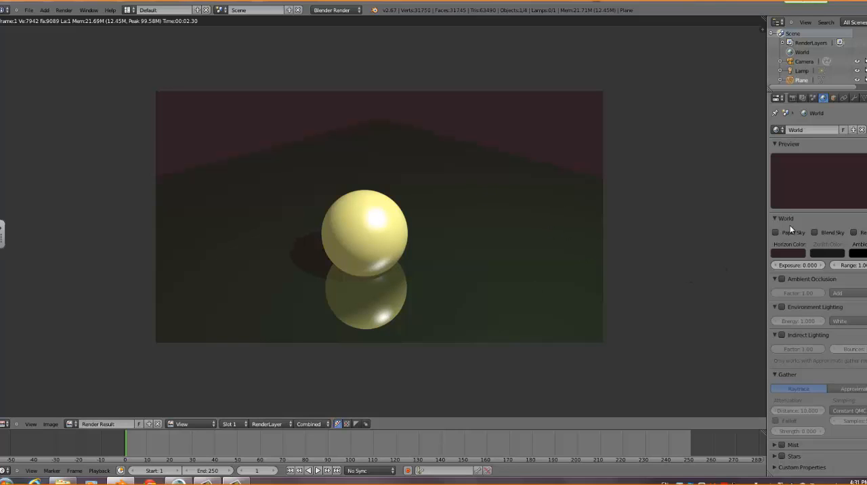
Set the plane material's alpha to 1.000 and reflectivity to 0.000, disable mirroring, and check the result in a render
left_click(845, 99)
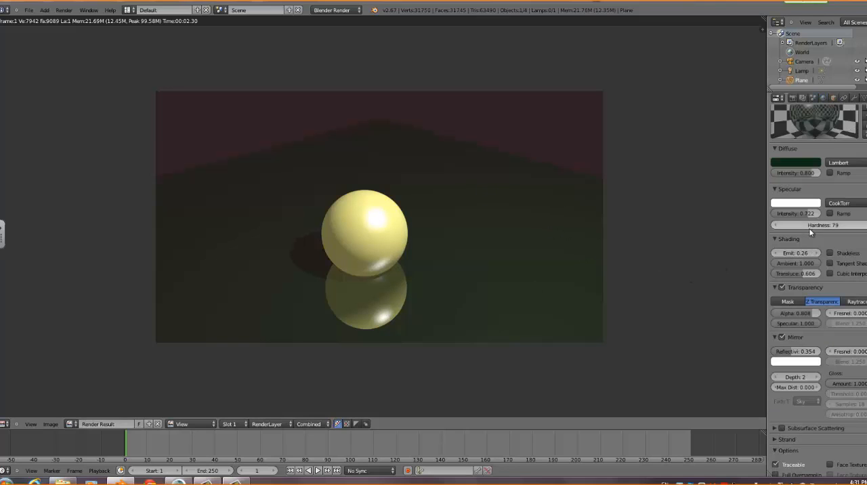
left_click_drag(795, 353, 776, 355)
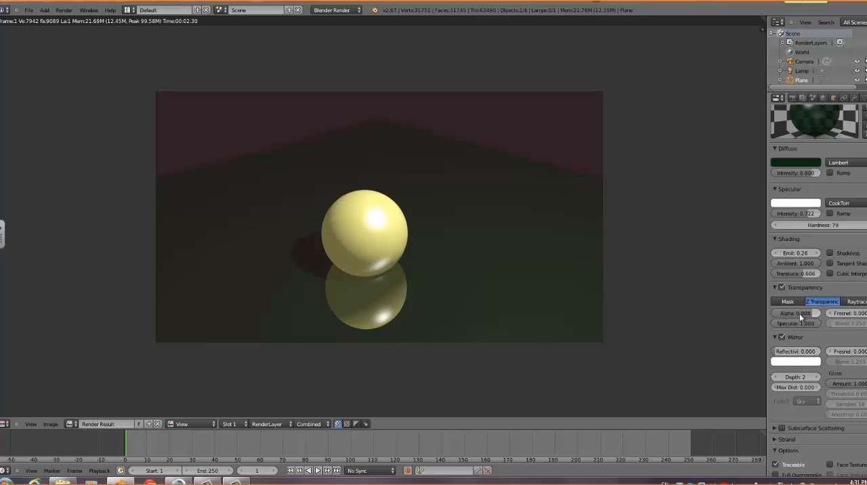
left_click_drag(799, 312, 821, 313)
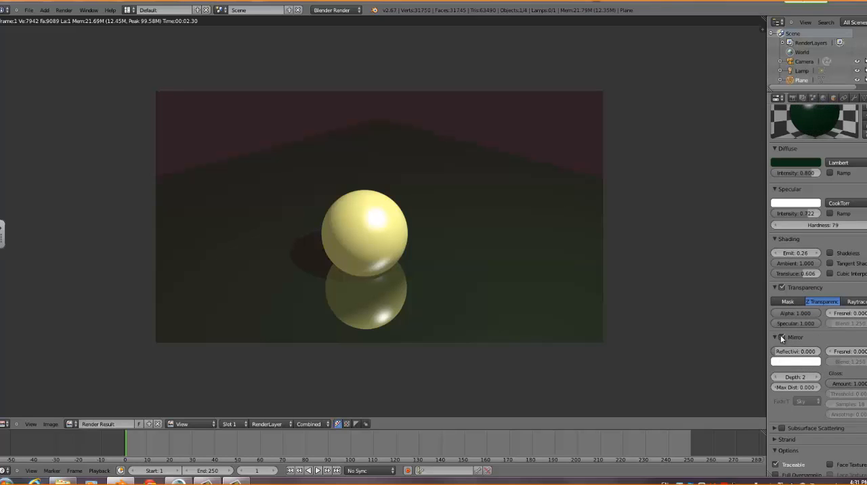
left_click(774, 336)
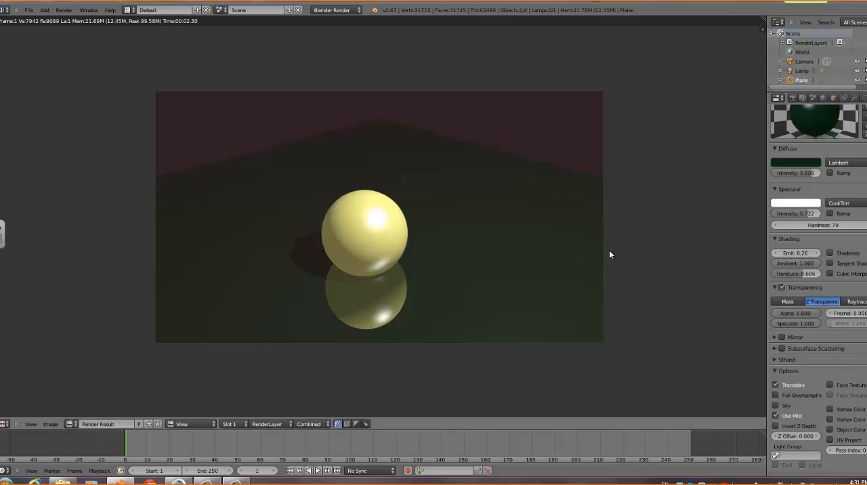
key("F12")
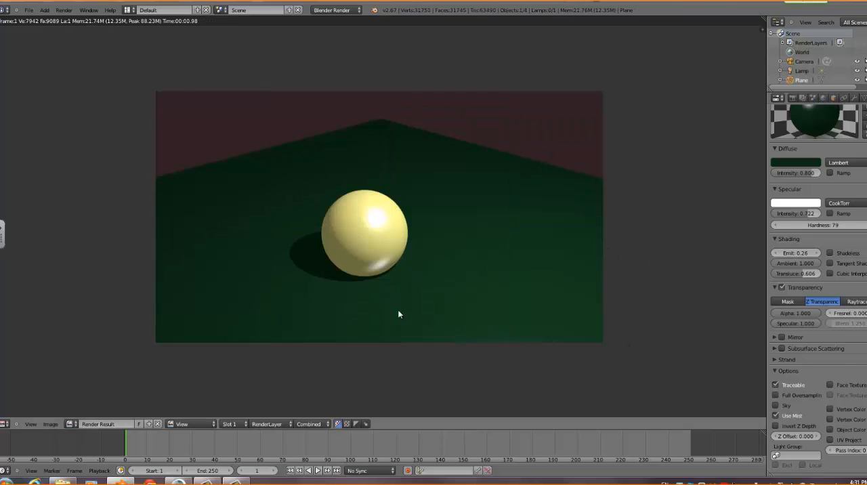
middle_click_drag(444, 275, 475, 285)
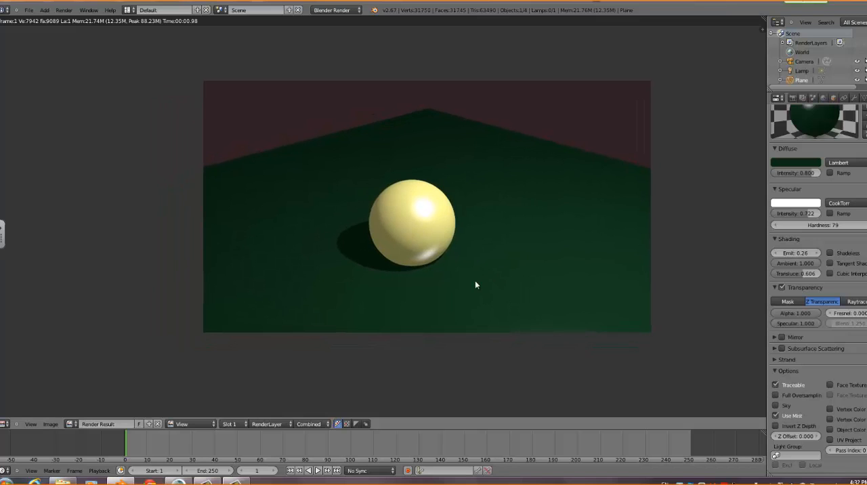
key("F11")
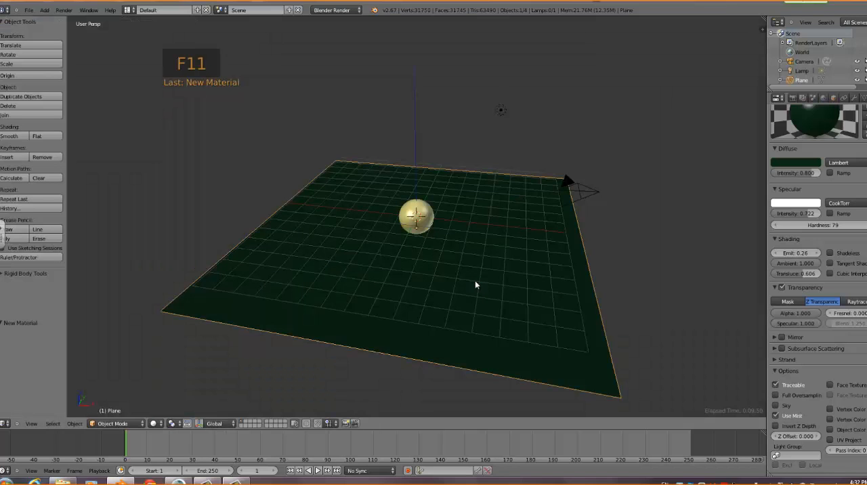
Add a UV sphere at a new 3D cursor position above and beside the yellow sphere, and delete it
middle_click_drag(548, 299, 447, 235)
scroll(446, 235, "up", 5)
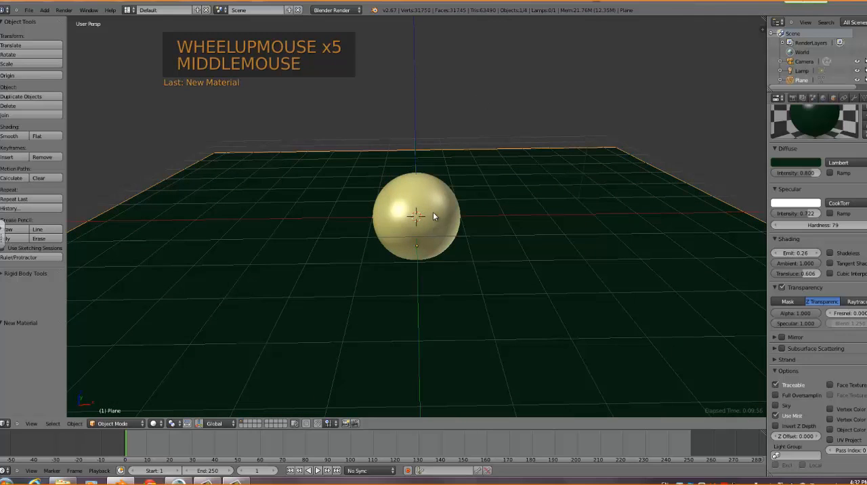
right_click(431, 216)
right_click(433, 227)
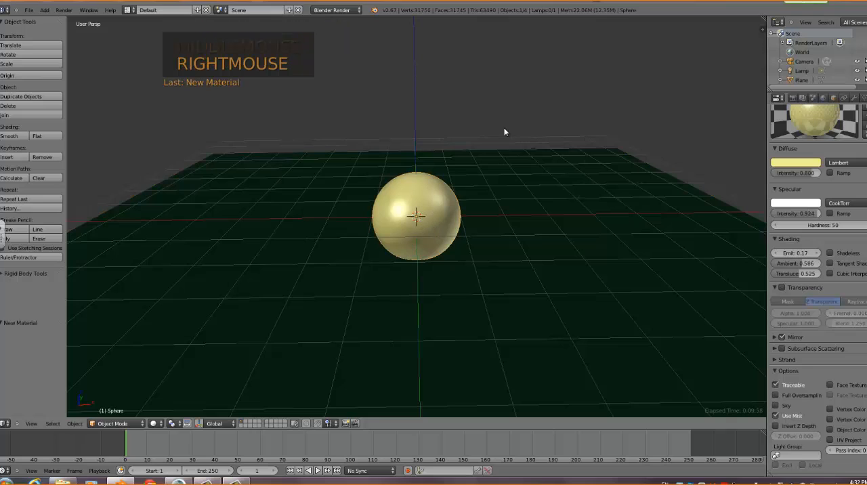
left_click(555, 89)
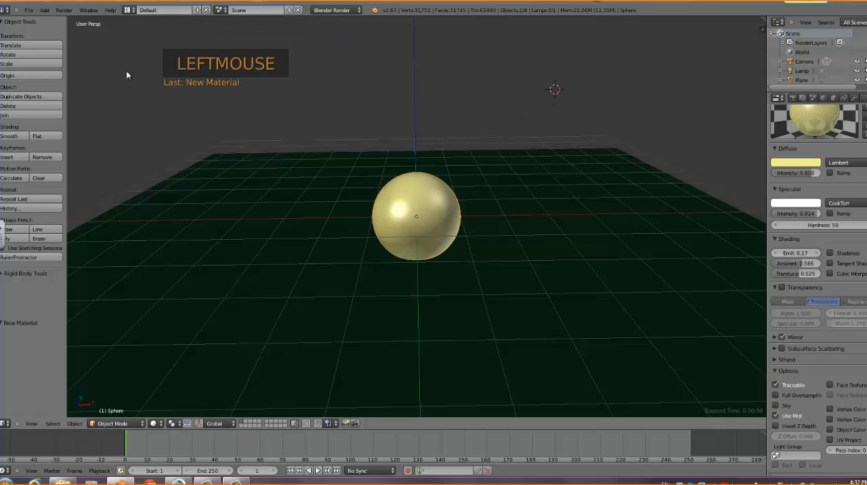
left_click(45, 11)
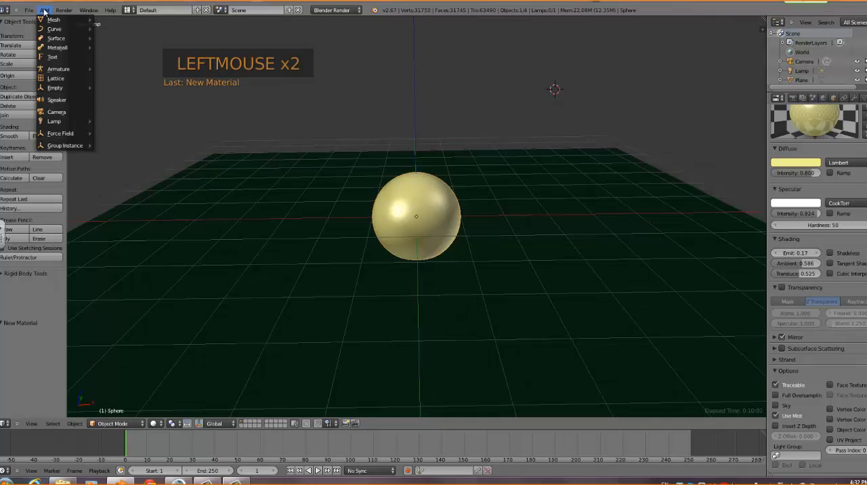
mouse_move(49, 21)
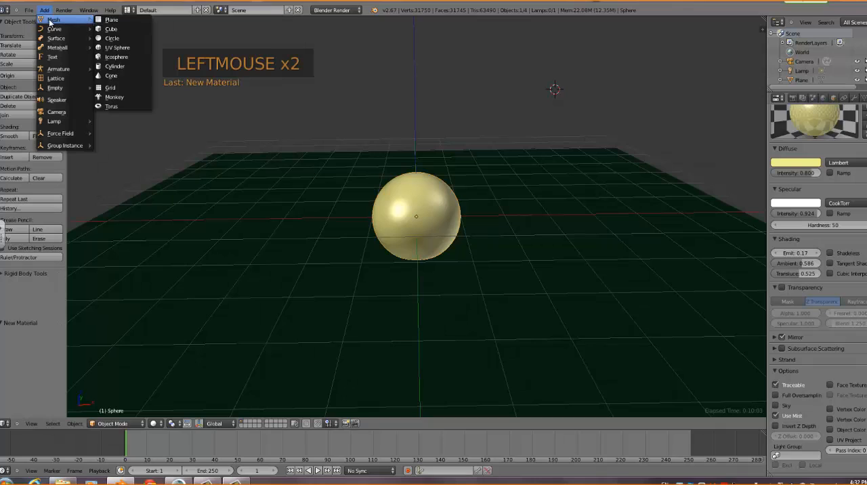
left_click(132, 48)
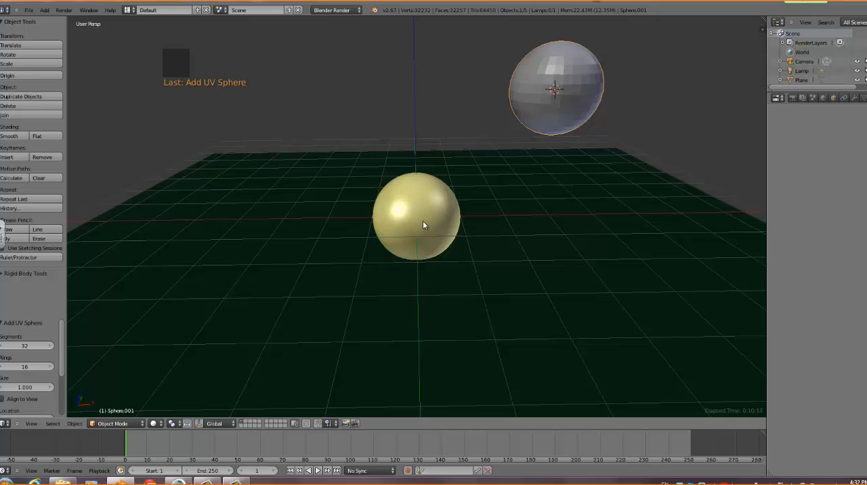
key("Delete")
left_click(569, 78)
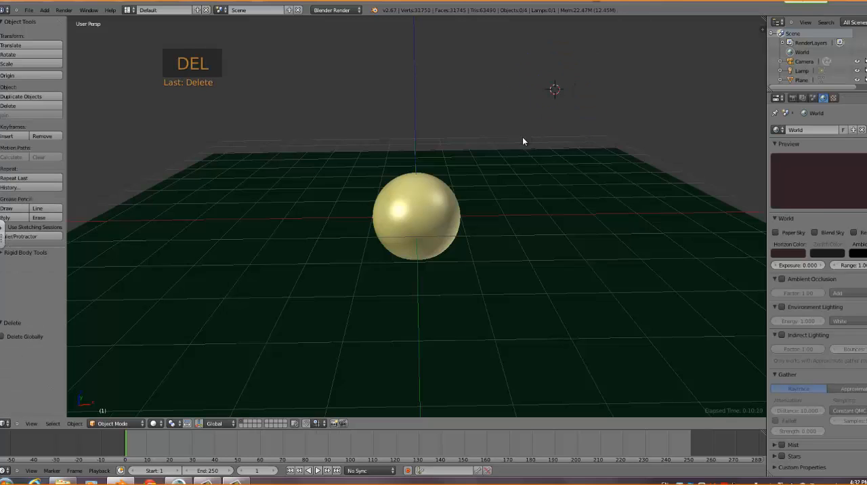
Duplicate the yellow sphere and move the copy up along the Z axis by about 0.993
right_click(435, 198)
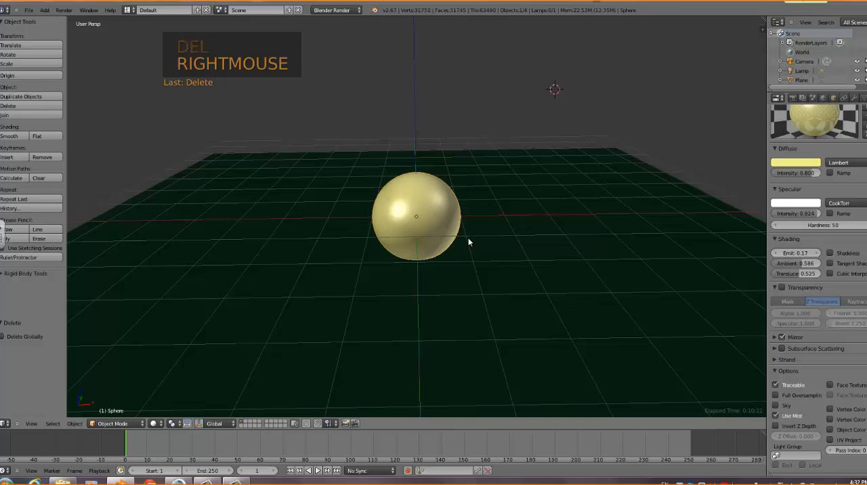
key("shift+d")
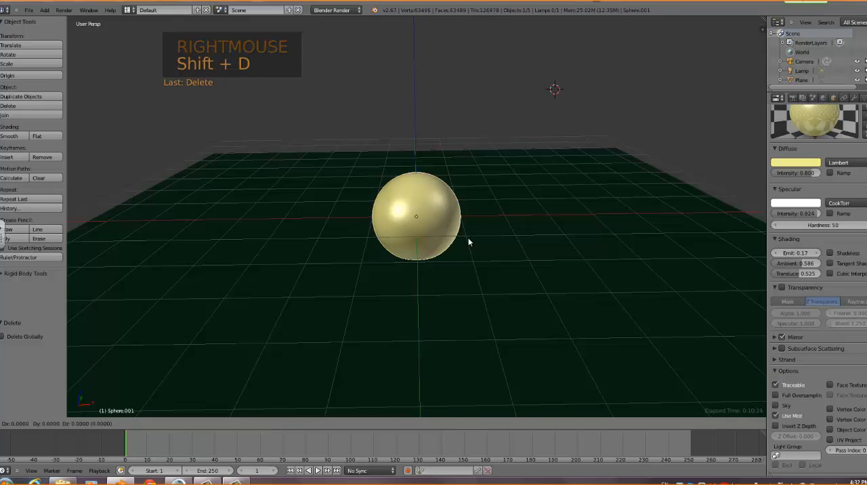
left_click(468, 242)
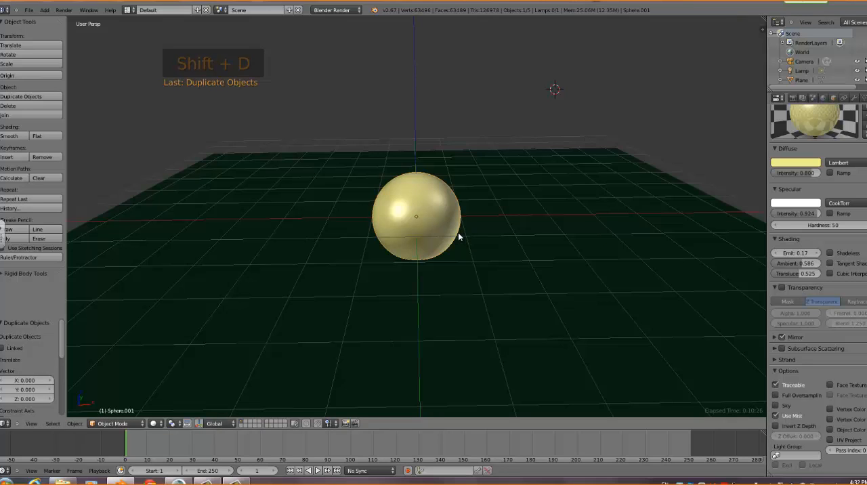
key("g")
key("z")
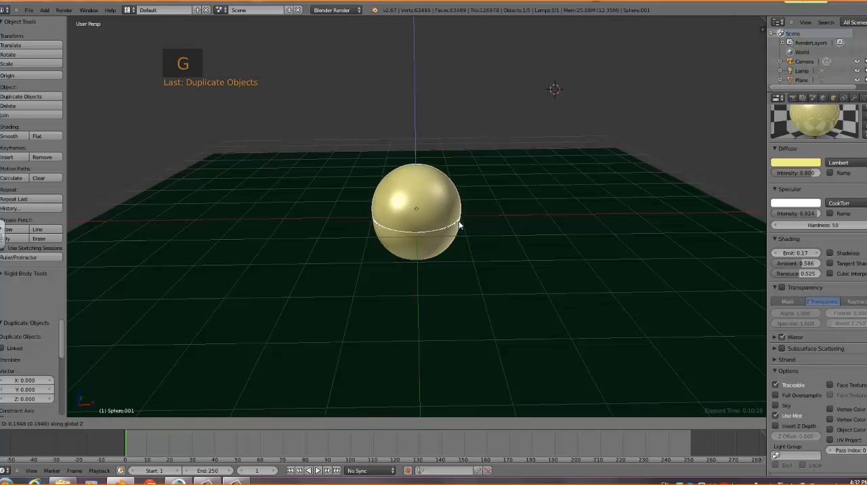
left_click(459, 197)
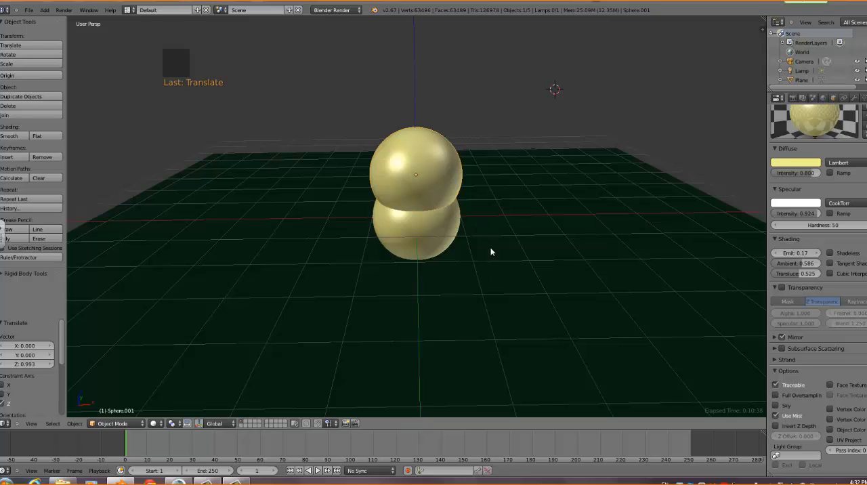
Scale the upper sphere by about 0.76 and raise it along the Z axis by about 0.185
key("s")
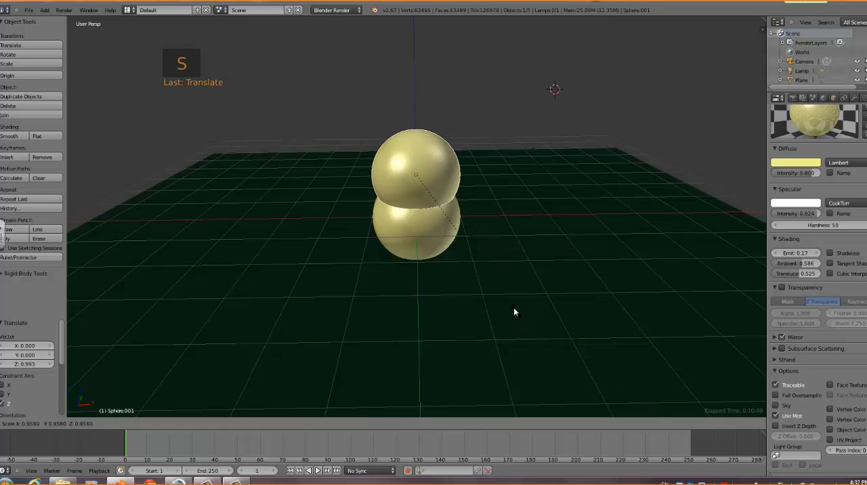
left_click(492, 285)
middle_click_drag(515, 141, 447, 151)
right_click(441, 149)
right_click(425, 153)
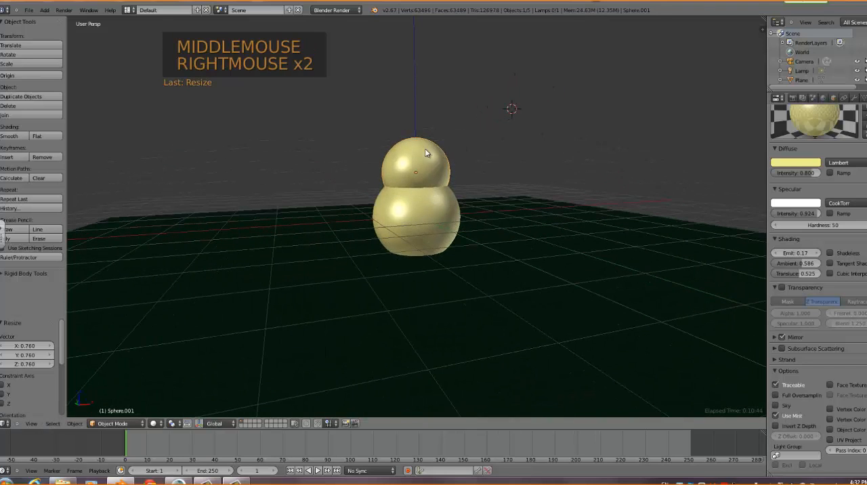
key("g")
key("g")
key("g")
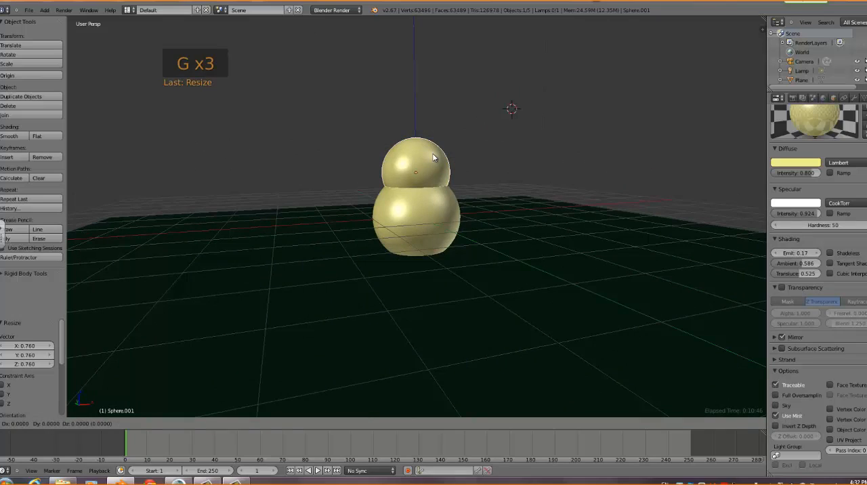
left_click(433, 153)
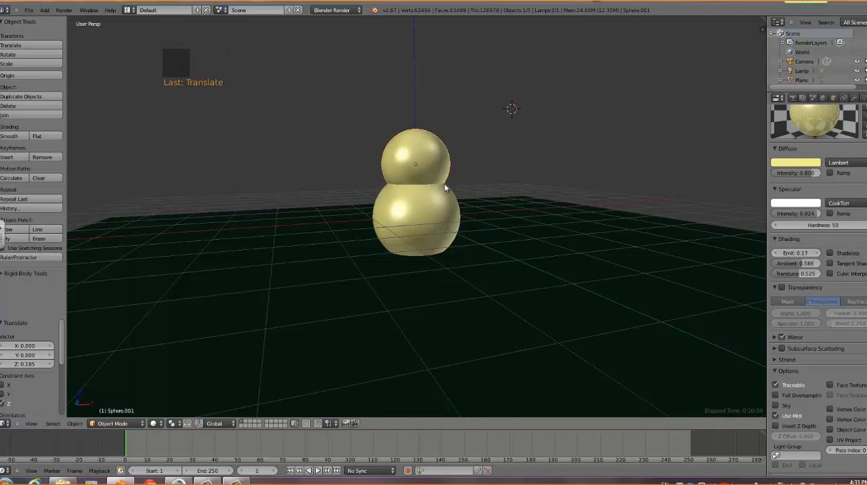
Duplicate the upper sphere in place and move the copy up along the Z axis by about 0.717
key("shift+d")
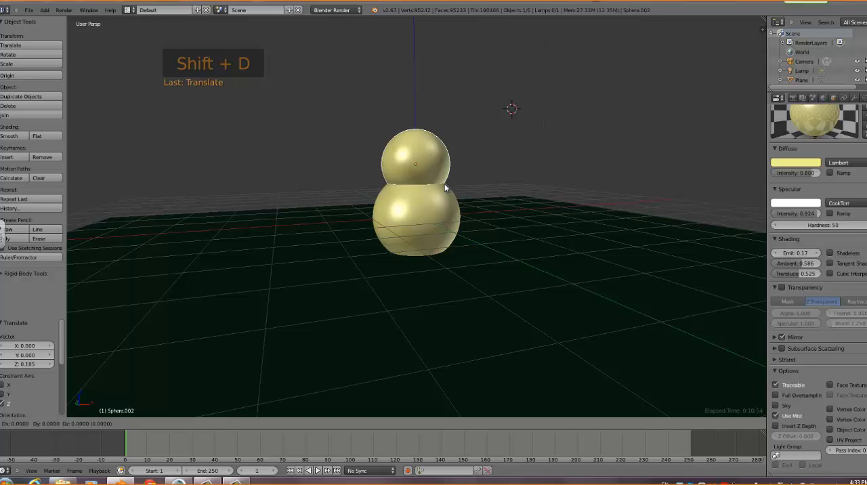
right_click(445, 189)
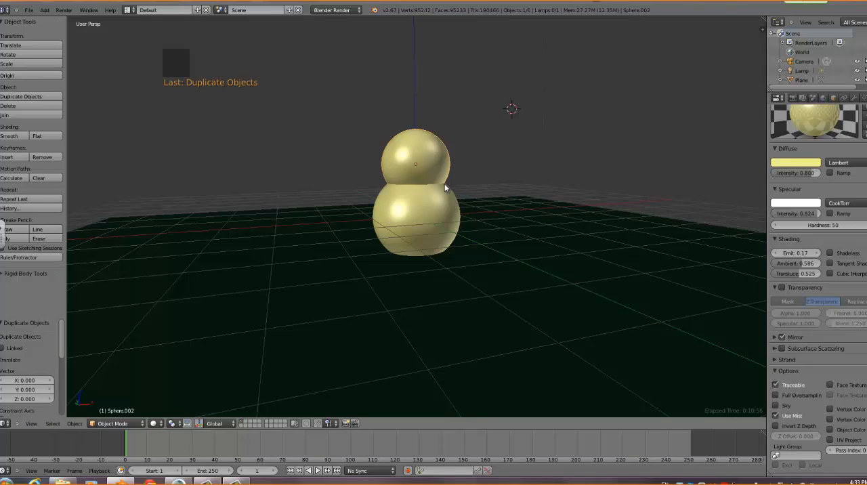
key("g")
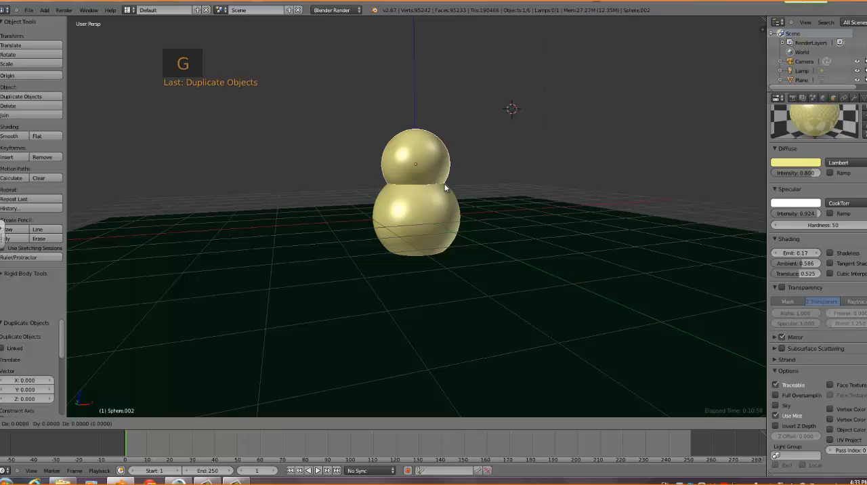
key("z")
left_click(449, 150)
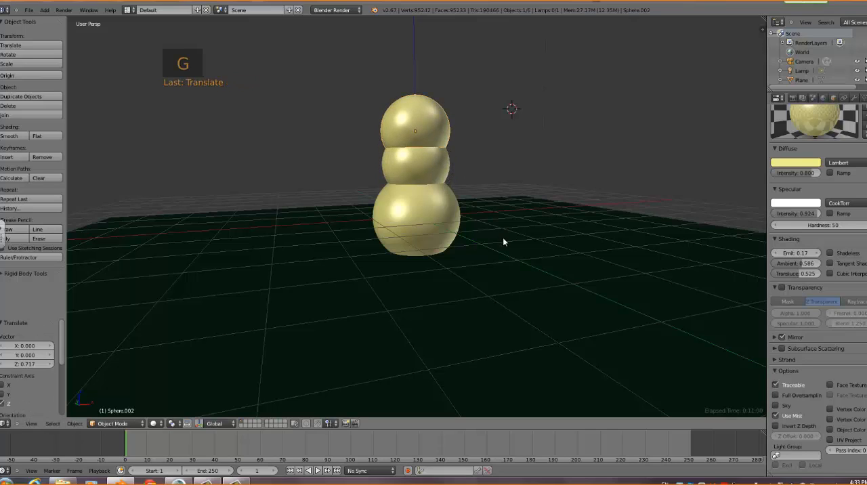
Scale the topmost sphere by about 0.617 and raise it along the Z axis by about 0.229
key("s")
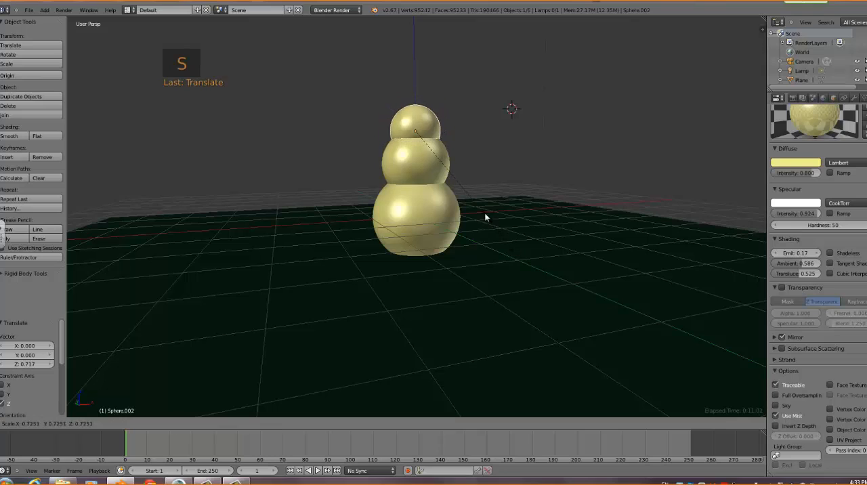
left_click(476, 202)
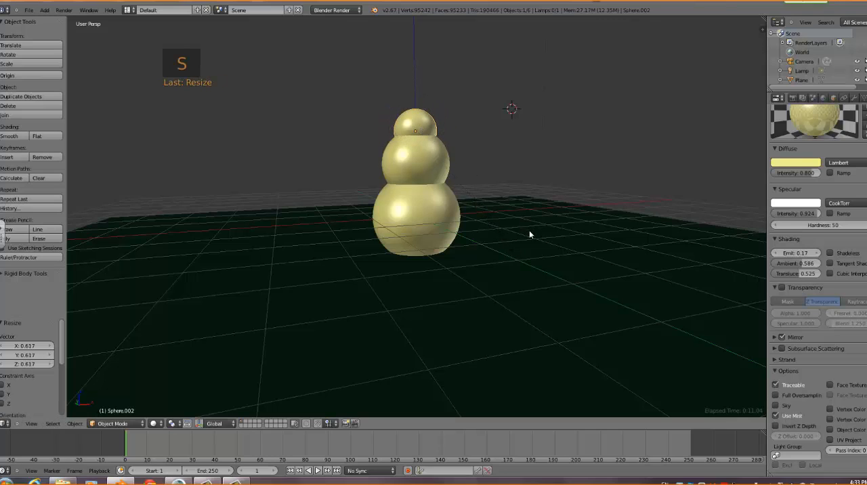
key("g")
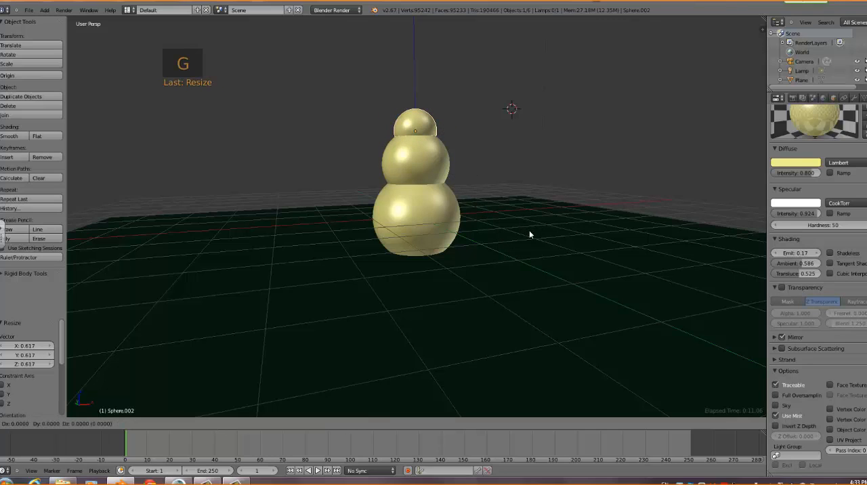
key("z")
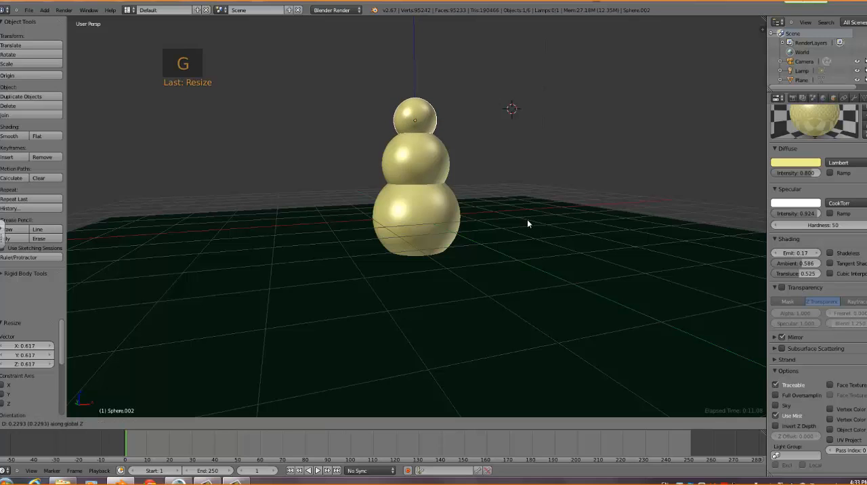
left_click(527, 218)
Scale the middle sphere of the stack by about 0.902
middle_click_drag(506, 240, 555, 246)
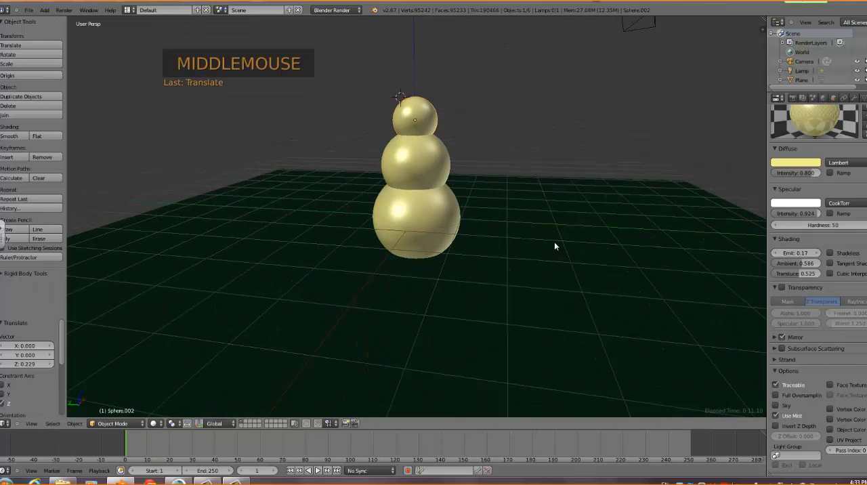
right_click(420, 158)
key("s")
key("s")
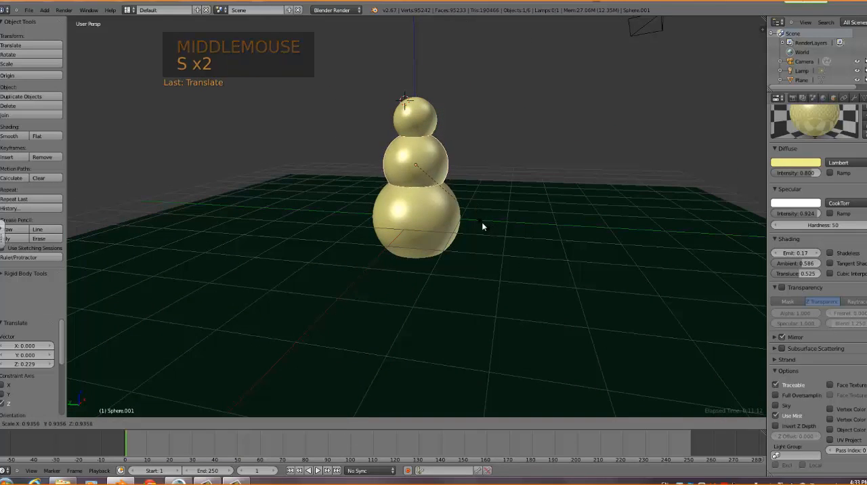
scroll(480, 226, "up", 1)
middle_click_drag(481, 226, 499, 229)
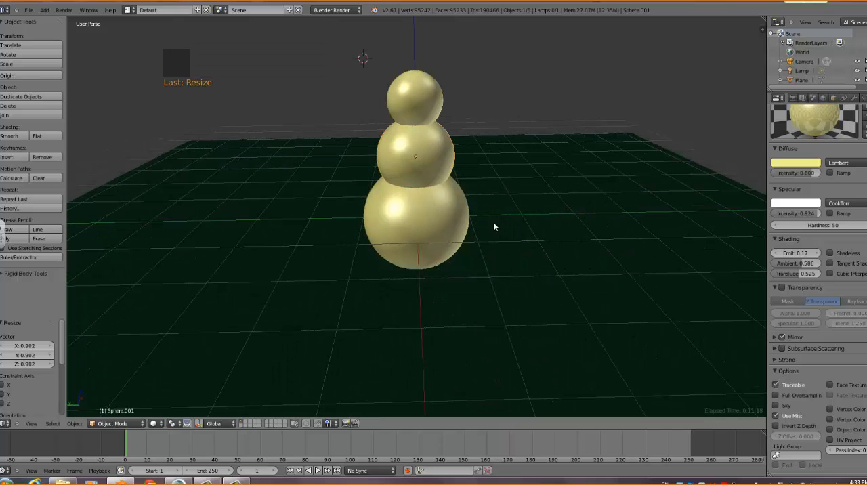
middle_click_drag(495, 227, 526, 188)
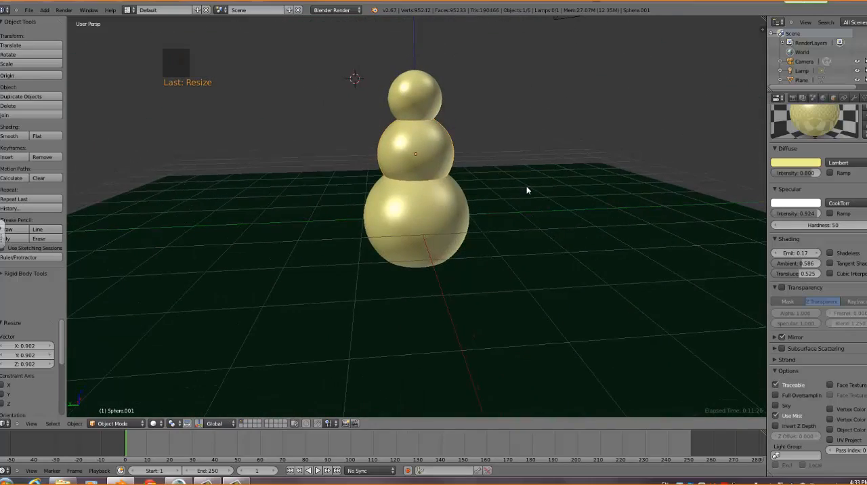
Move the bottom sphere alone along the Y axis, and undo the move
right_click(449, 219)
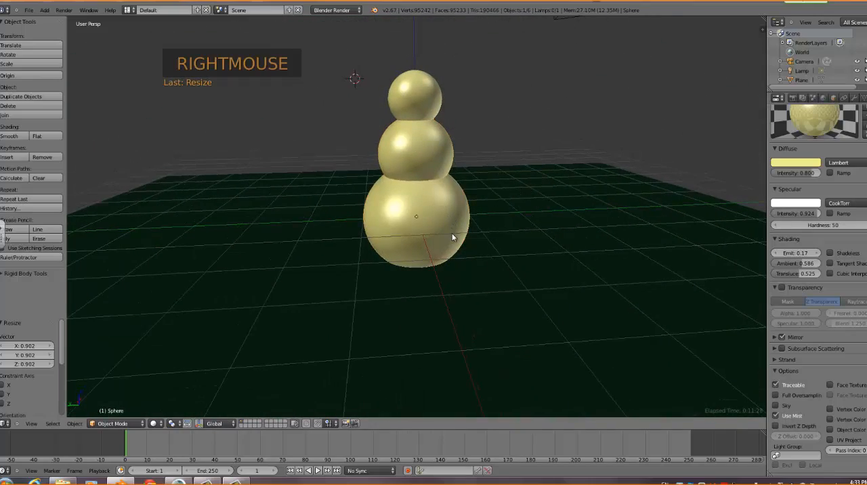
key("g")
key("g")
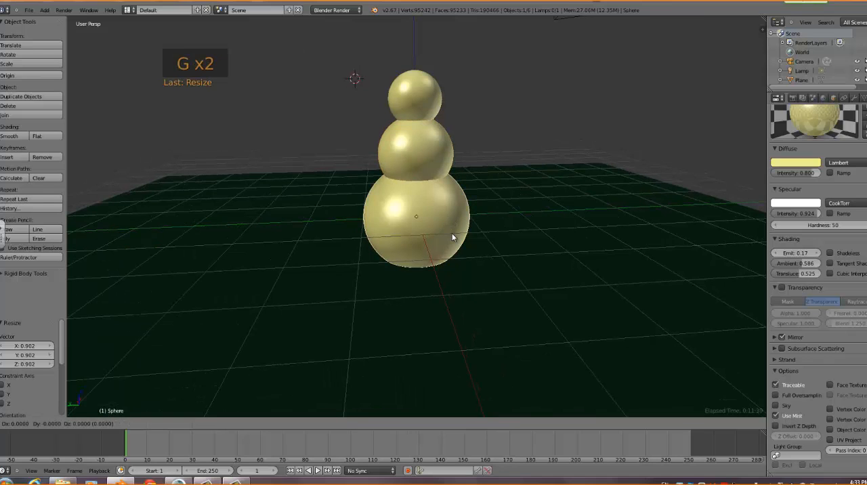
key("y")
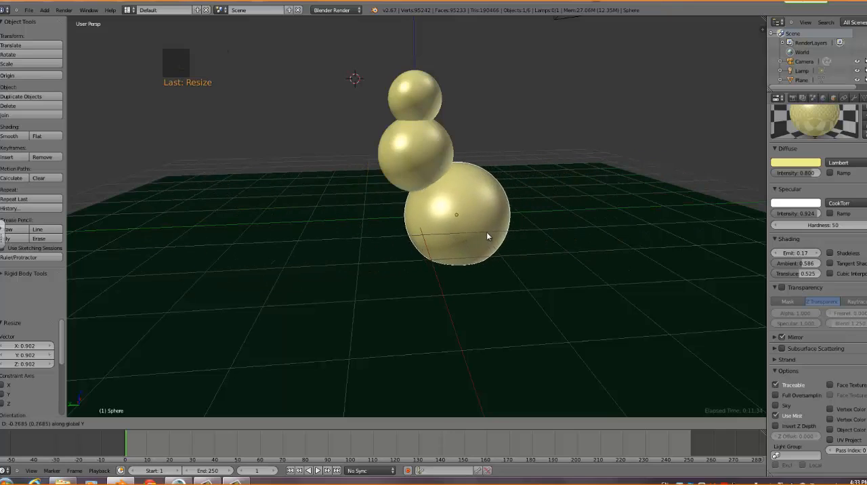
left_click(460, 233)
key("ctrl+z")
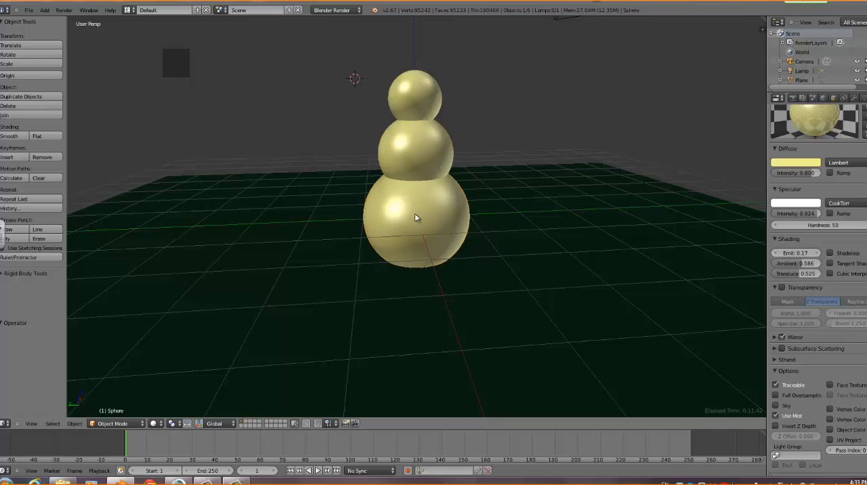
Parent the top and middle spheres to the bottom sphere using Object (Keep Transform)
right_click(429, 102)
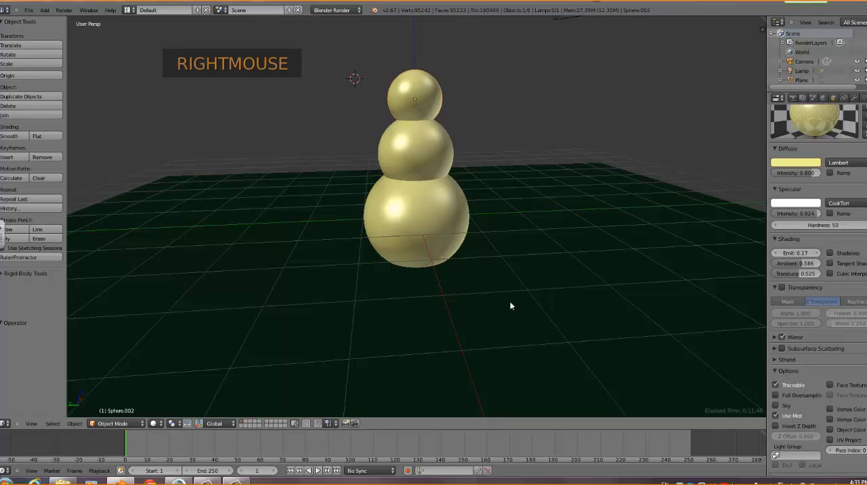
right_click(429, 139, "shift")
right_click(433, 217, "shift")
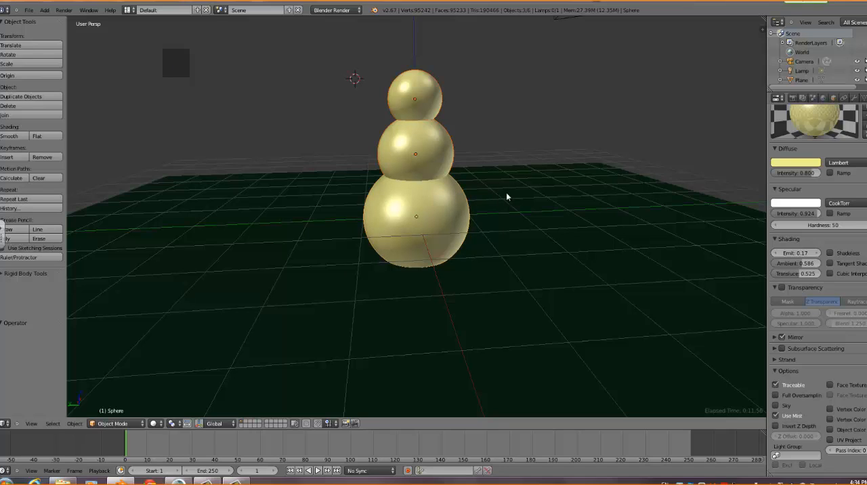
key("ctrl+p")
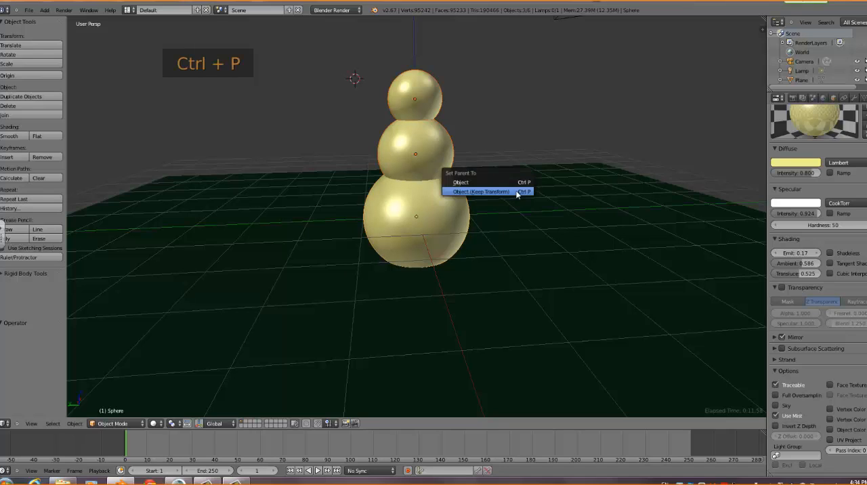
left_click(516, 191)
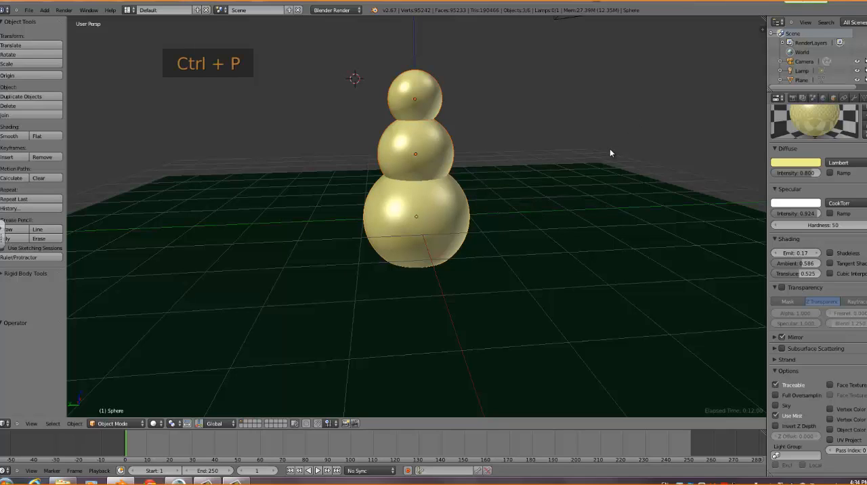
key("ctrl+p")
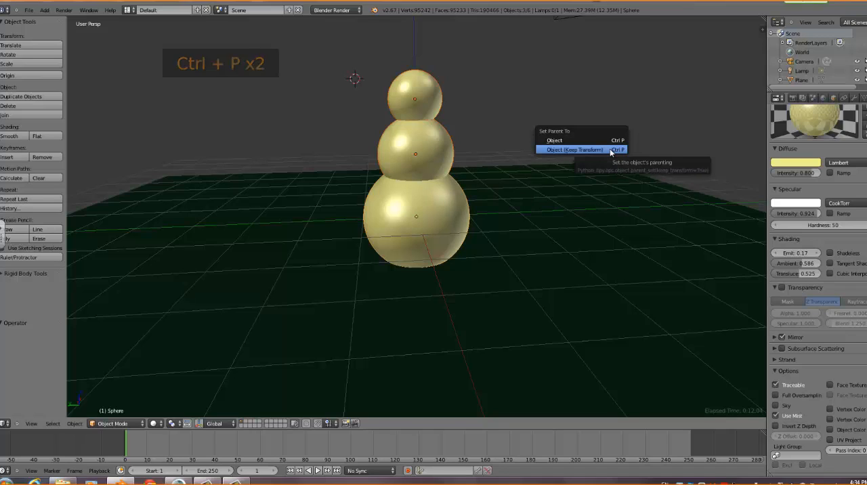
left_click(557, 150)
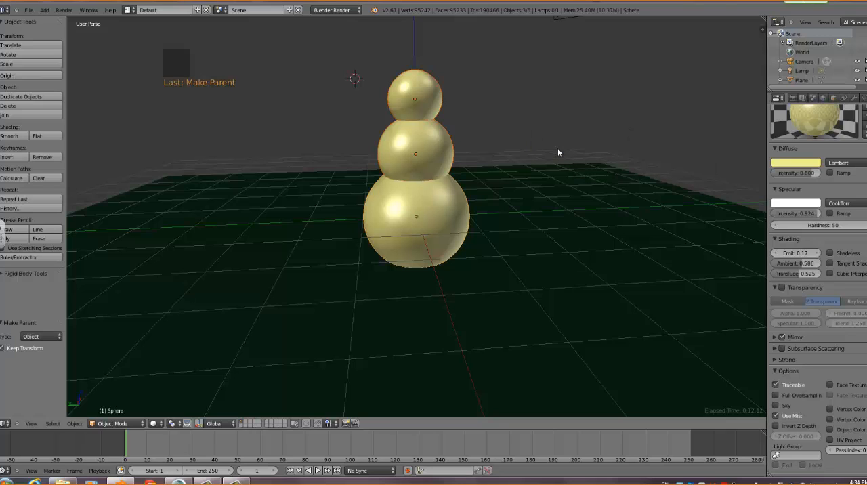
Move the top sphere along the Y axis by about -2.498, and undo the move
right_click(427, 98)
key("g")
key("g")
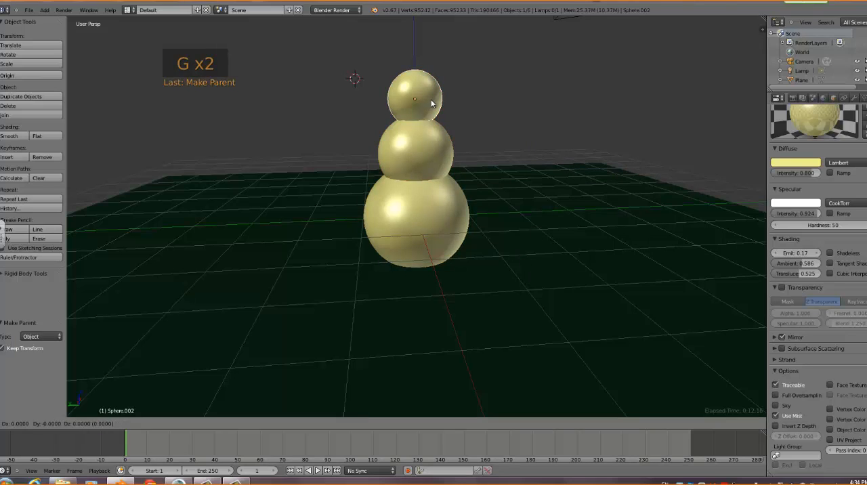
left_click(544, 224)
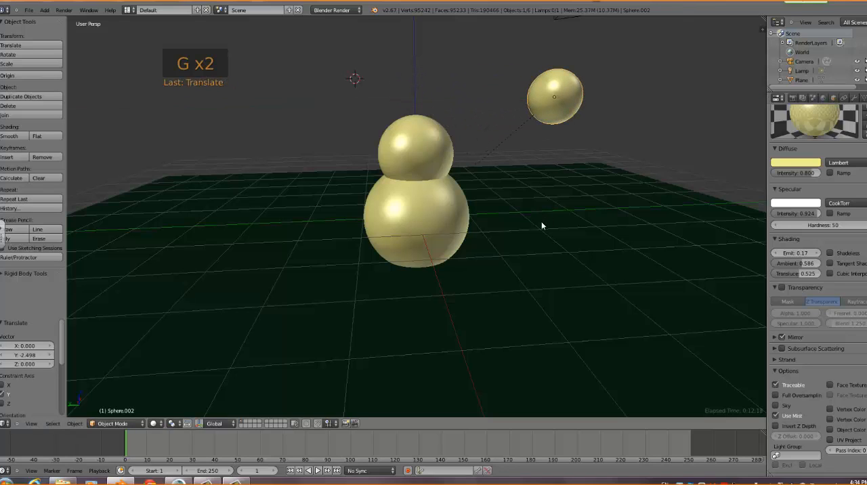
key("ctrl+z")
Test the parenting by moving the bottom parent sphere along the Y axis, and undo the move
right_click(461, 221)
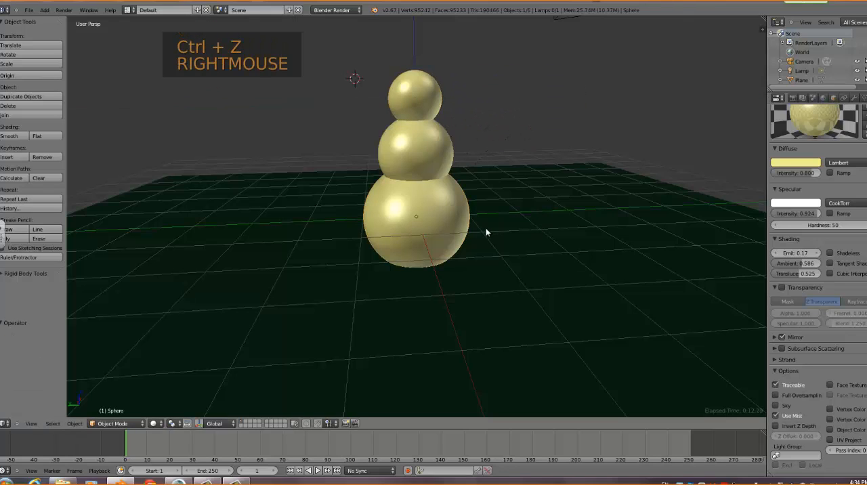
key("g")
key("g")
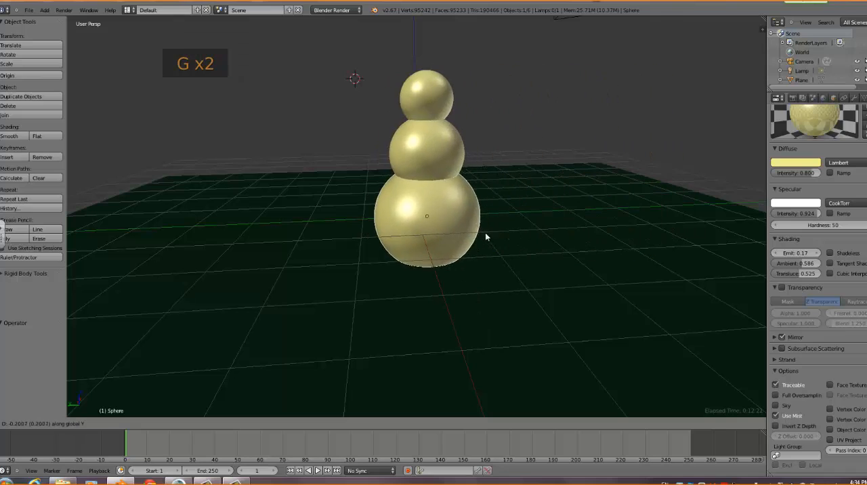
left_click(465, 233)
key("ctrl+z")
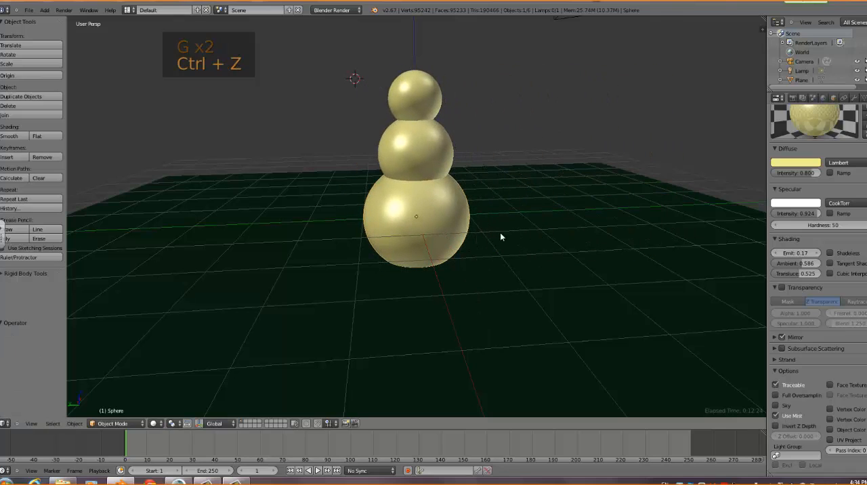
right_click(414, 159)
right_click(419, 98)
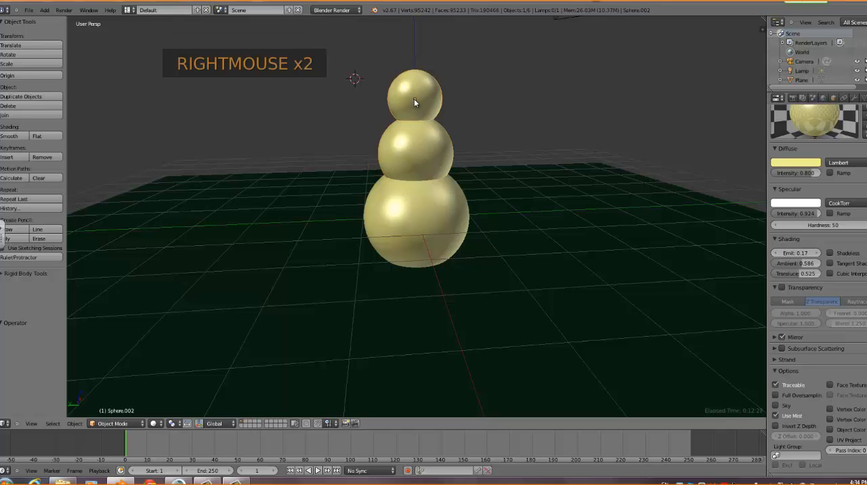
right_click(417, 143)
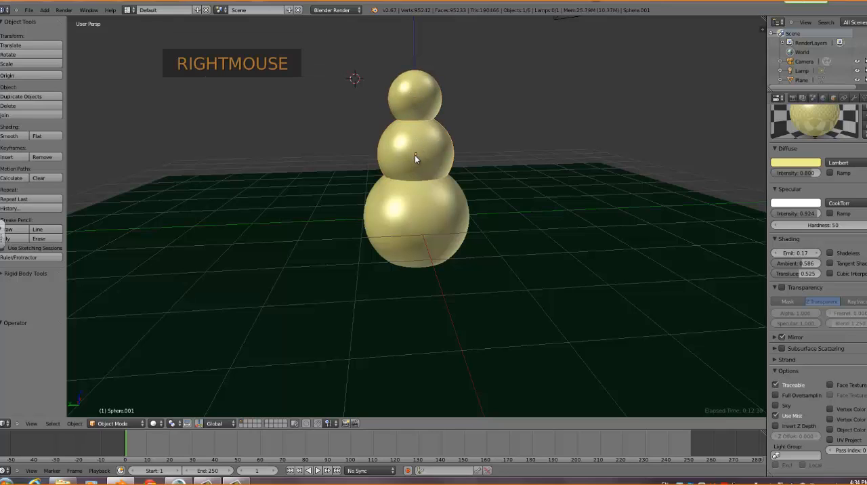
right_click(422, 198)
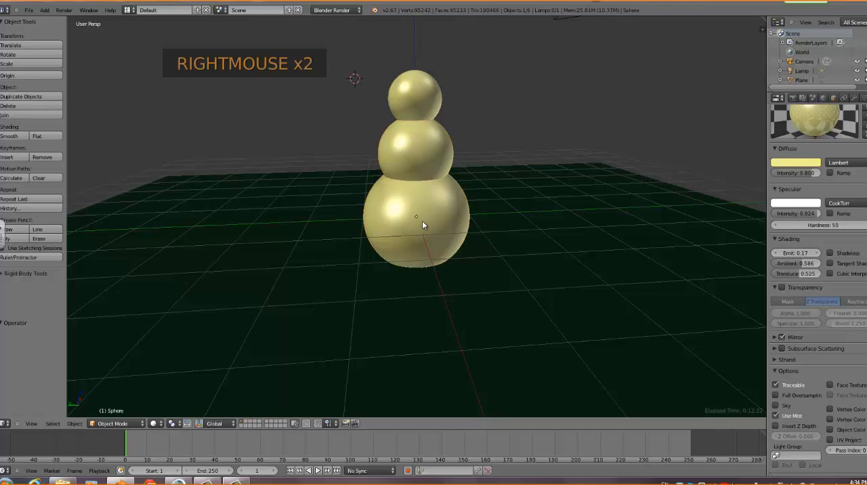
In Edit Mode, move the top sphere's whole mesh up along the Z axis by about 0.806, away from its origin
right_click(421, 105)
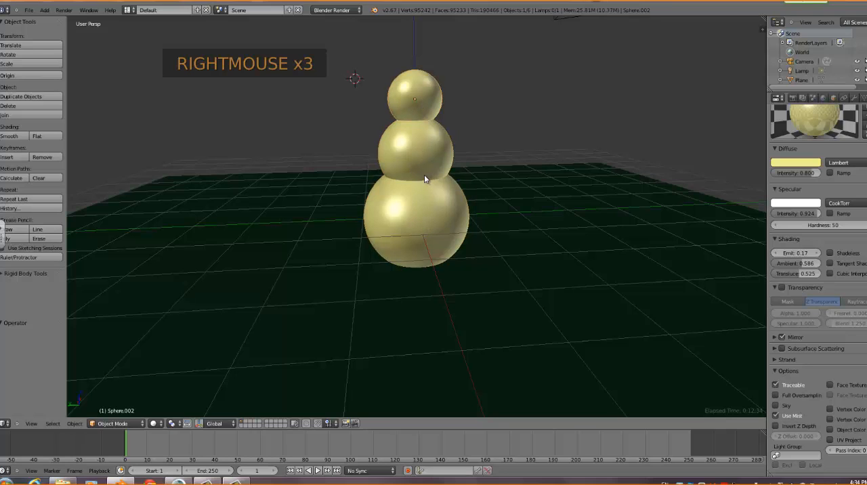
key("Tab")
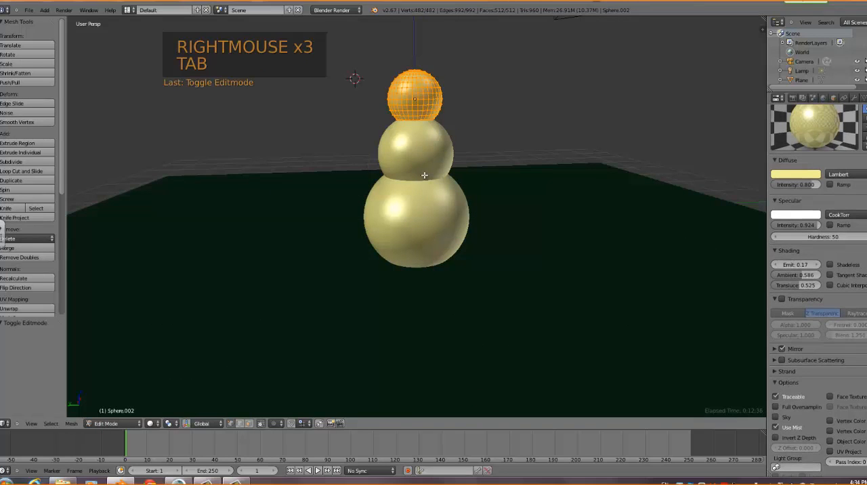
key("g")
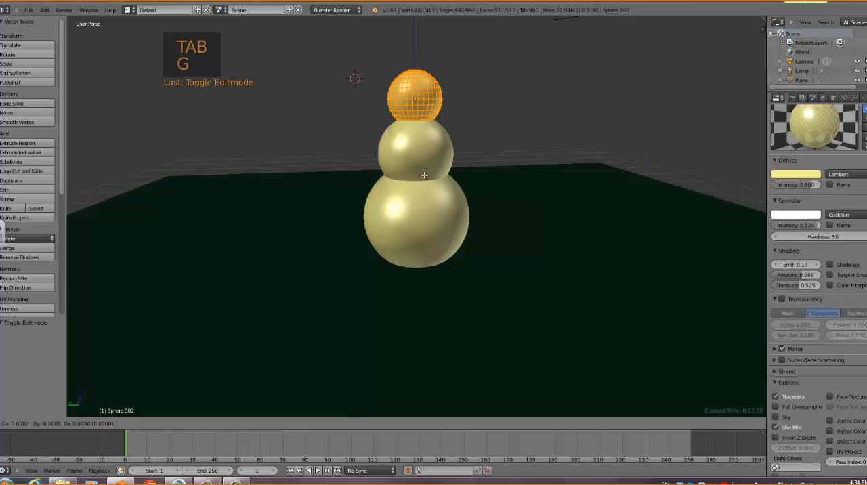
key("z")
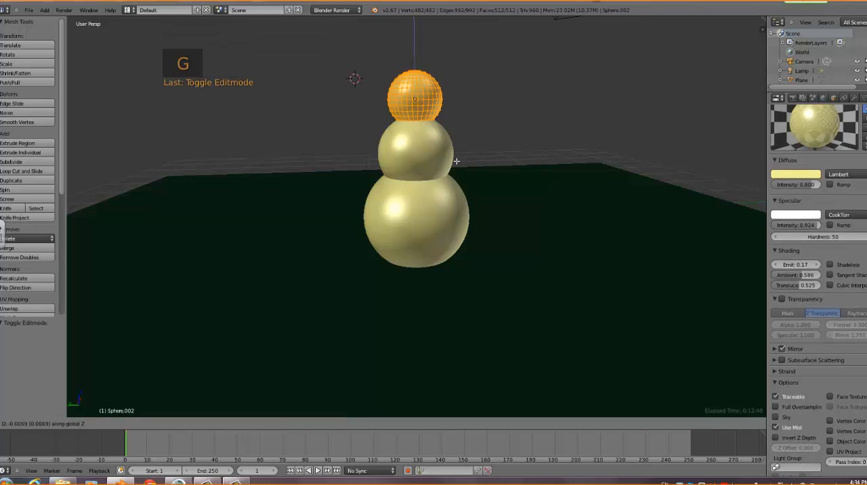
left_click(453, 124)
middle_click_drag(449, 159, 424, 28)
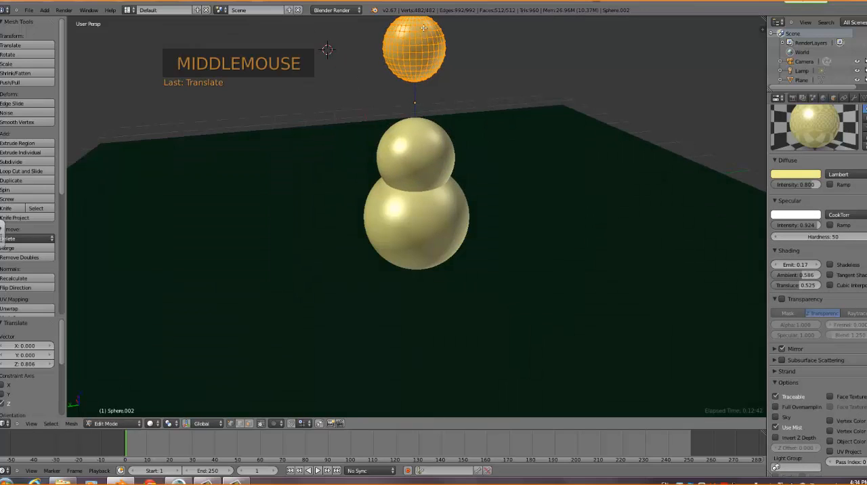
Return to Object Mode and set the top sphere's origin to its geometry using Origin to Geometry
key("Tab")
mouse_move(437, 124)
middle_mouse_down()
mouse_move(449, 97)
mouse_move(431, 112)
middle_mouse_up()
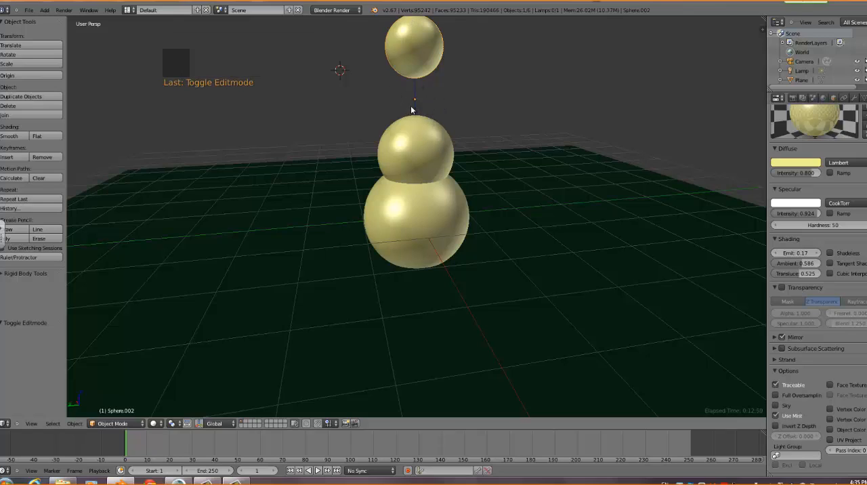
left_click(74, 424)
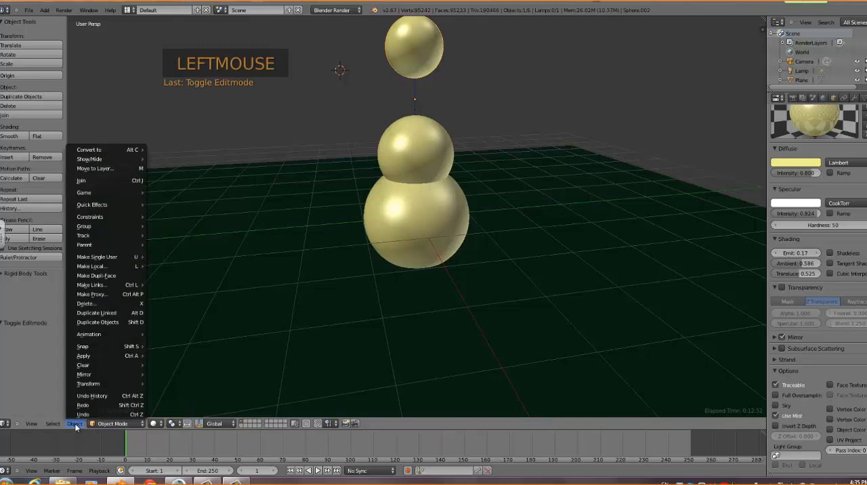
mouse_move(94, 385)
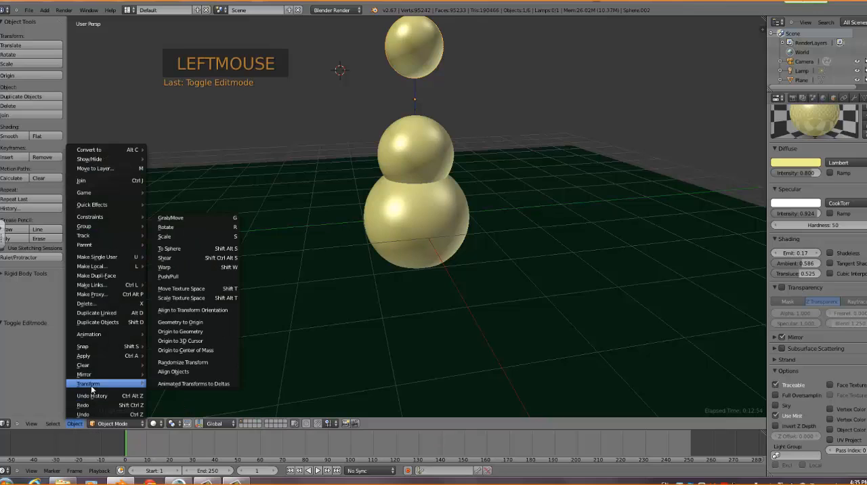
left_click(188, 332)
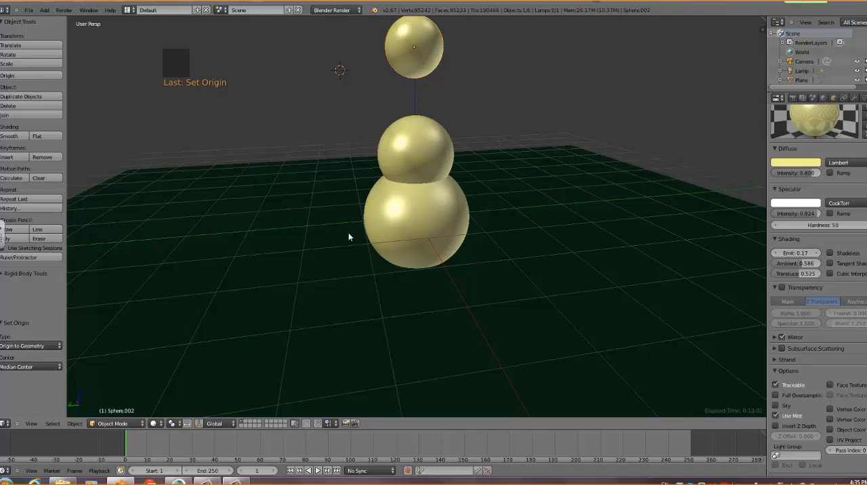
left_click(75, 424)
mouse_move(92, 383)
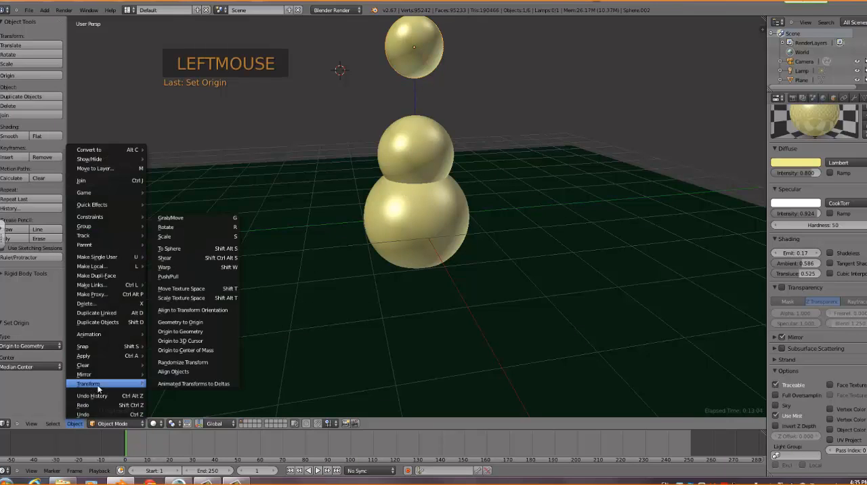
left_click(184, 331)
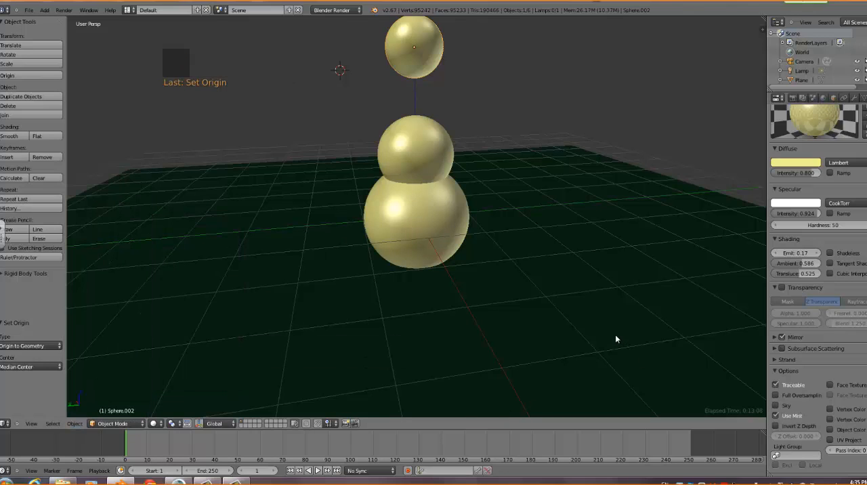
Undo the origin changes and the top sphere's upward mesh move to get back to the stacked spheres
key("ctrl+z")
key("ctrl+z")
key("ctrl+z")
key("ctrl+z")
key("ctrl+z")
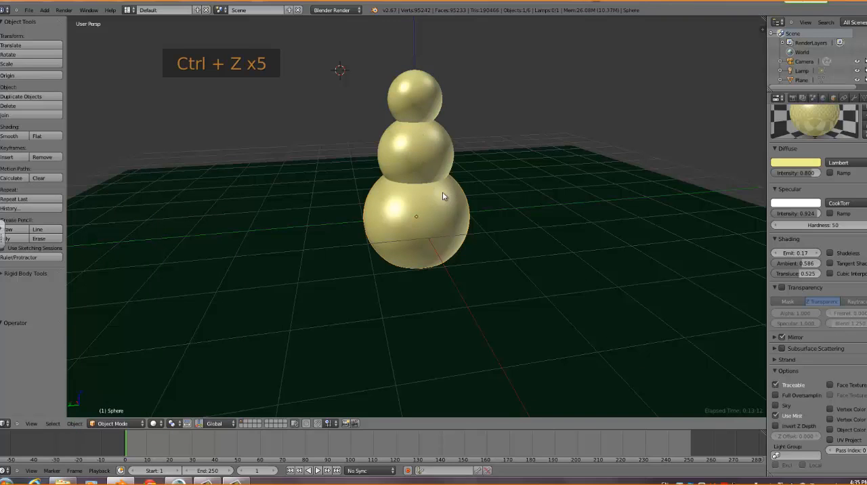
Test the parented stack by moving the bottom sphere along the Y axis by about 0.193, and undo the move
right_click(433, 233)
right_click(432, 233)
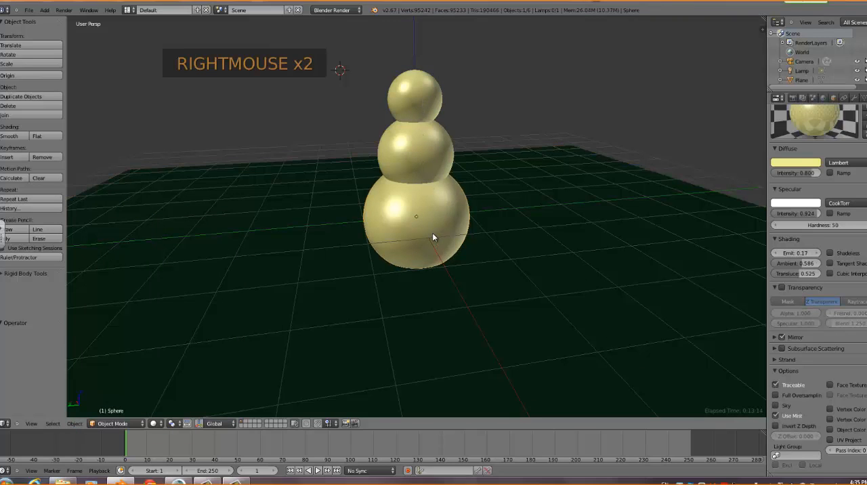
key("g")
key("g")
key("g")
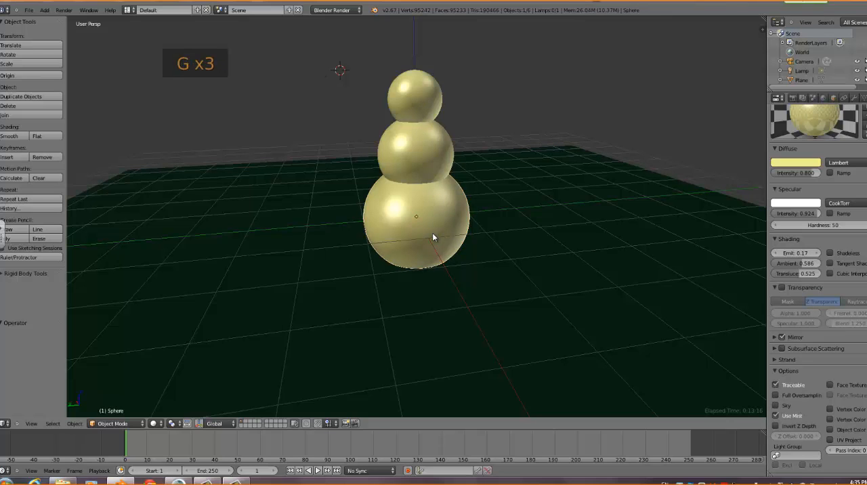
left_click(424, 248)
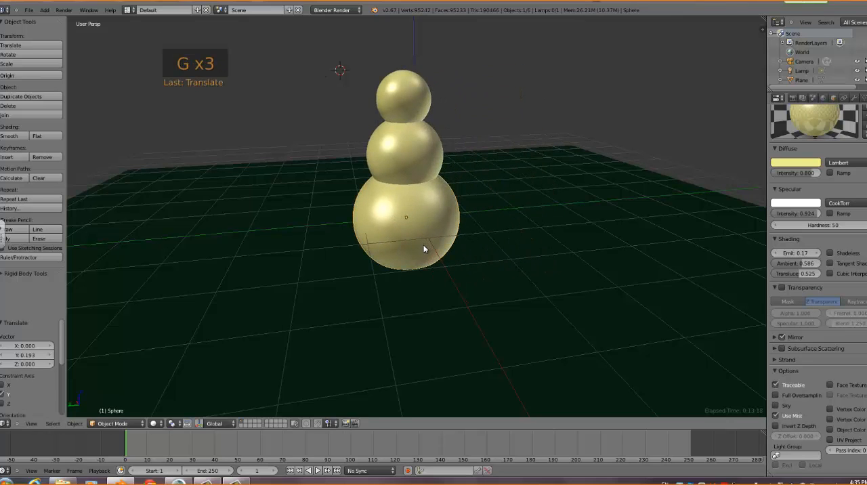
key("ctrl+z")
middle_click_drag(429, 270, 462, 267)
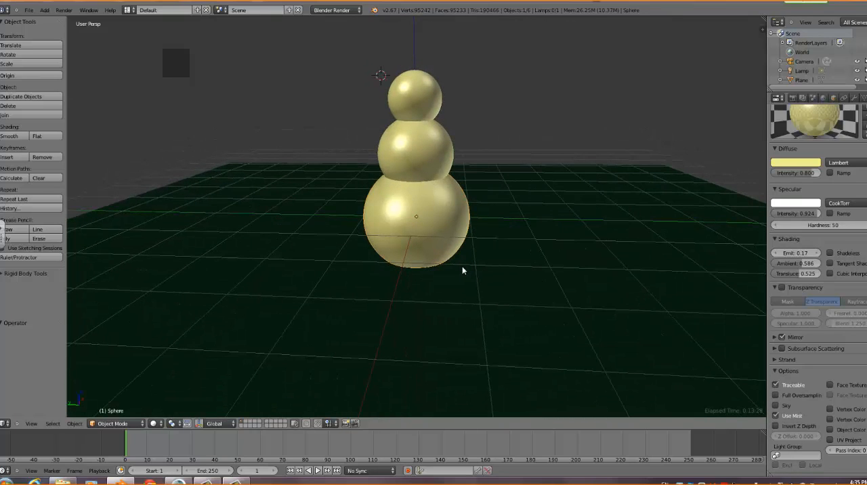